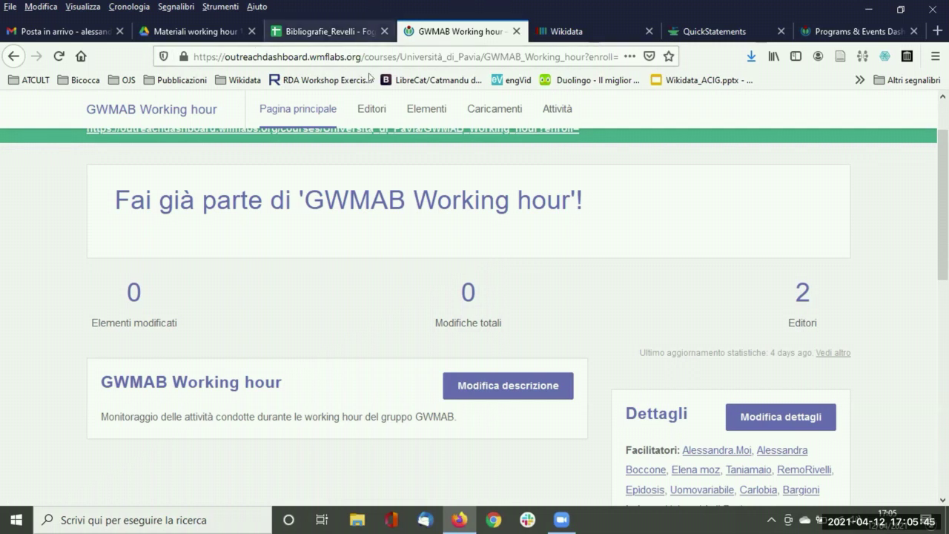
Review the GWMAB Working hour programme's main page, including the enrolment link and the membership message.
scroll(150, 200, up, 2)
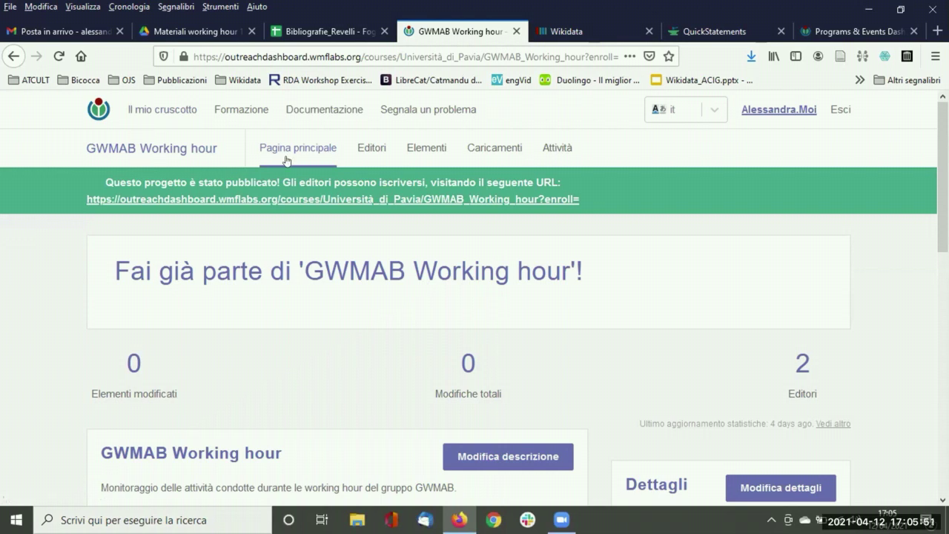
scroll(150, 200, down, 2)
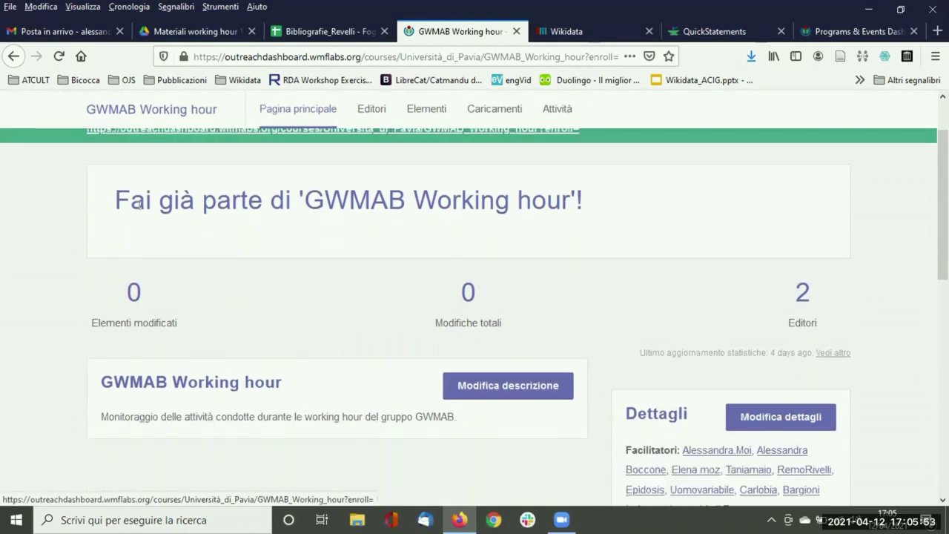
drag(113, 196, 590, 197)
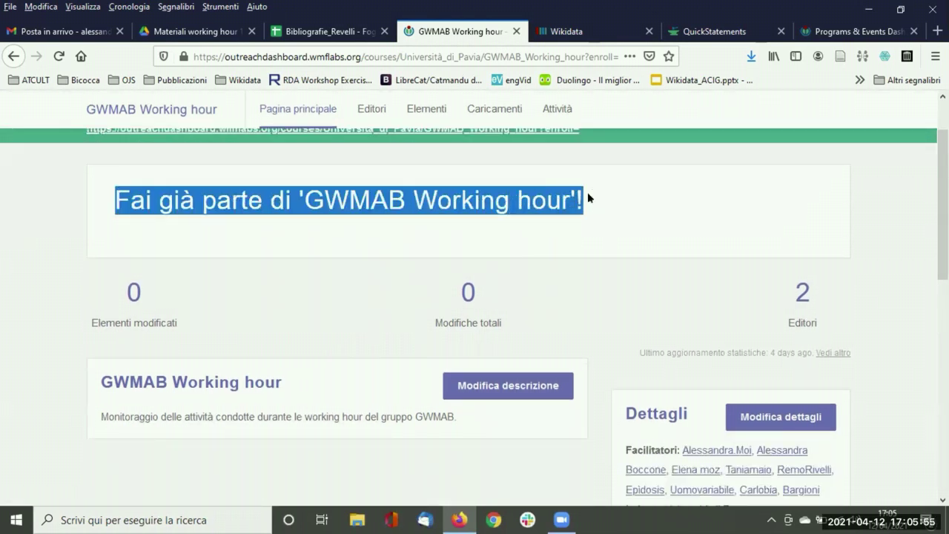
scroll(163, 200, up, 2)
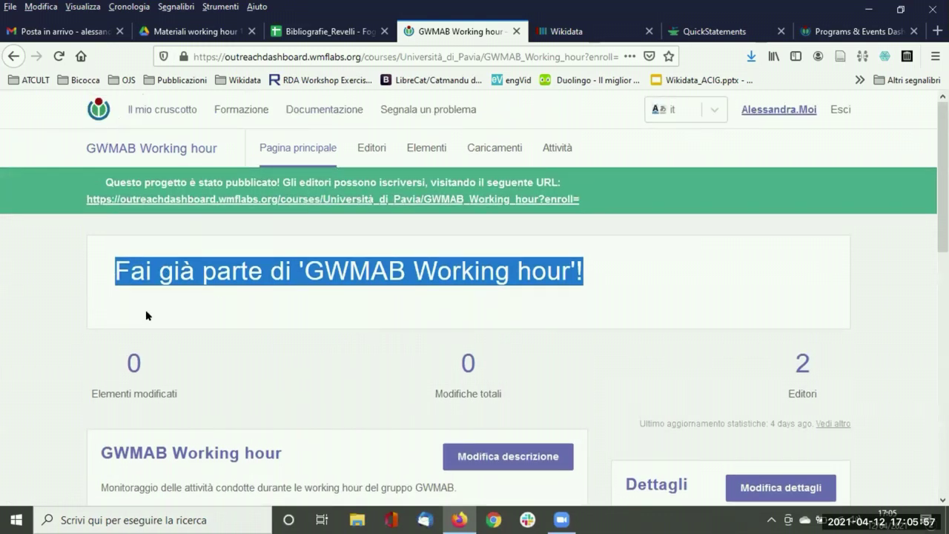
click(140, 271)
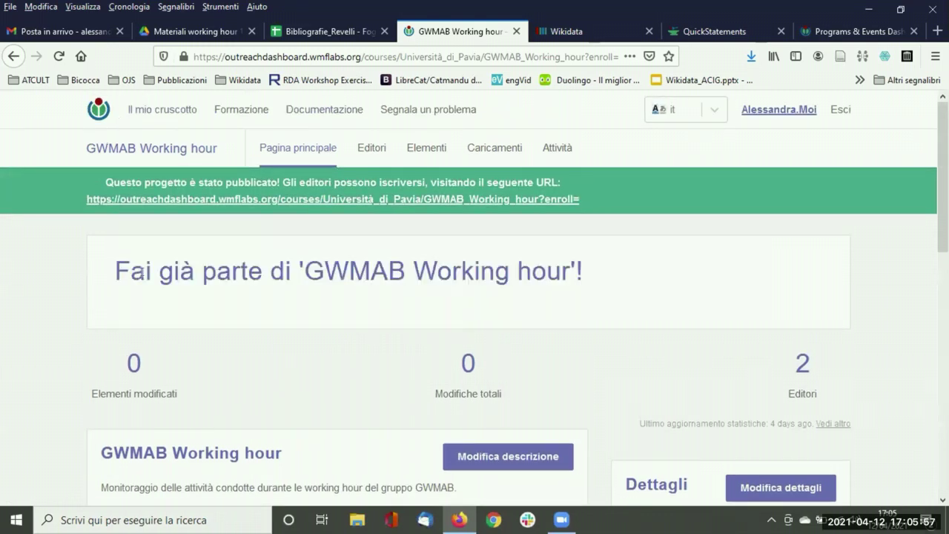
Switch to the Bibliografie_Revelli spreadsheet and read the list of operations to do above the file table.
click(328, 31)
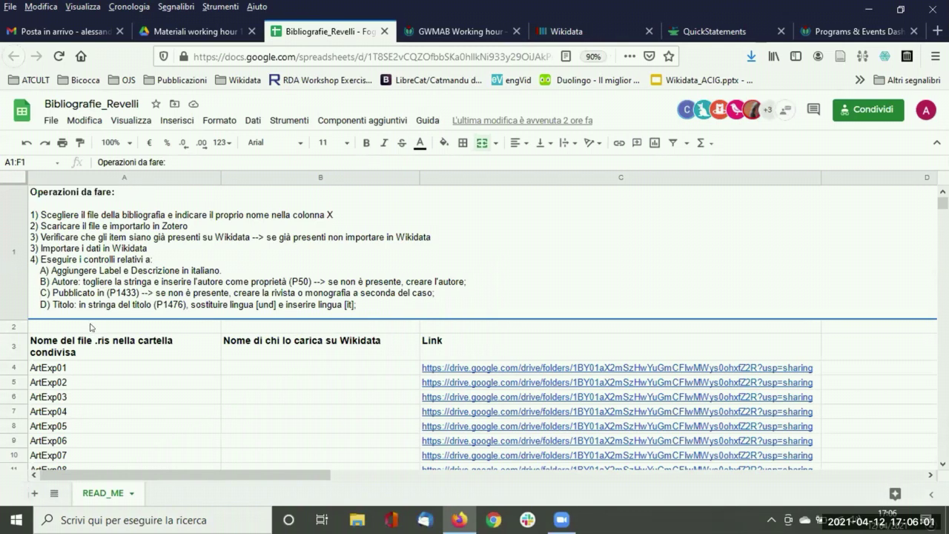
scroll(92, 319, down, 2)
scroll(141, 241, up, 2)
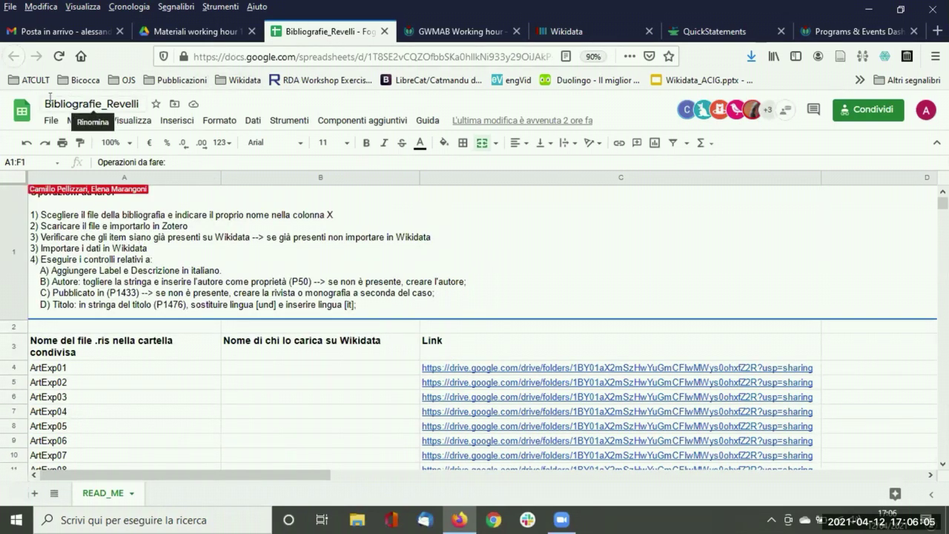
click(49, 351)
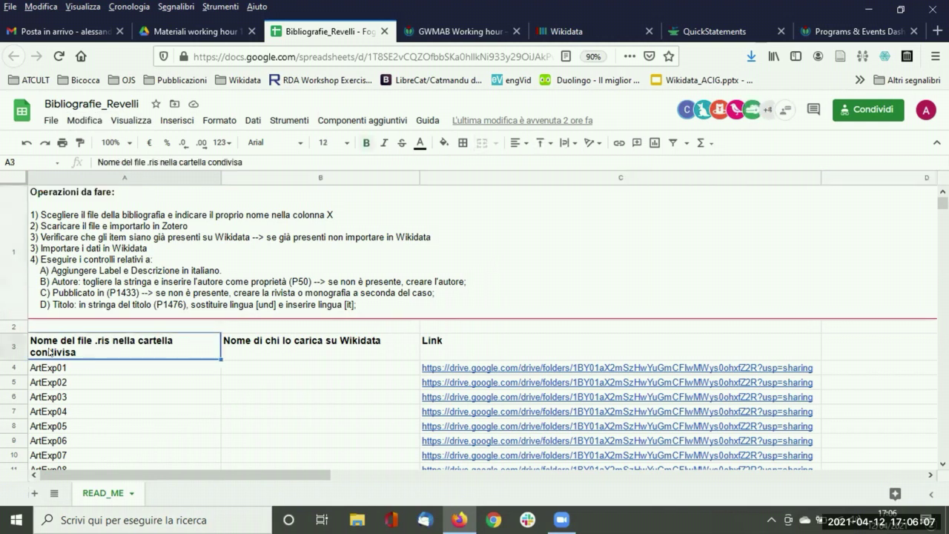
click(92, 371)
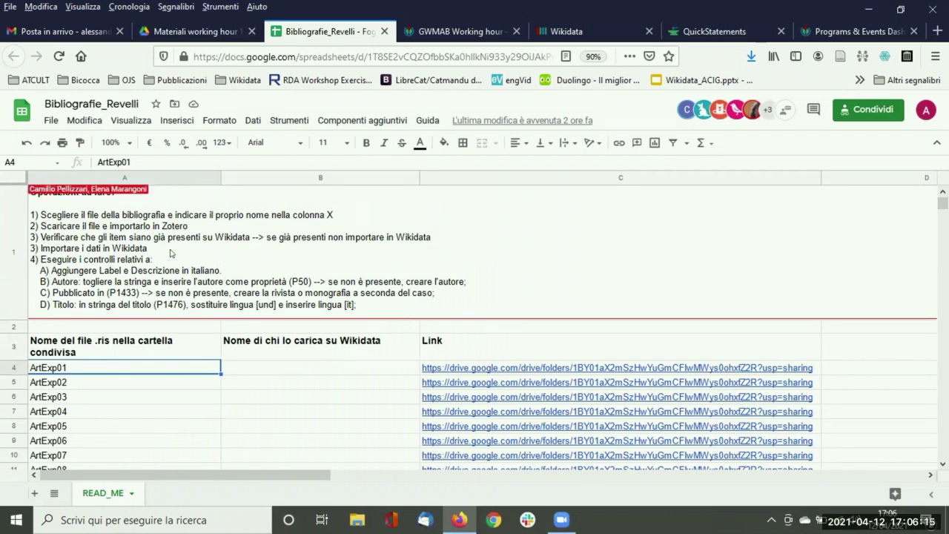
scroll(170, 253, down, 1)
drag(103, 207, 293, 292)
click(267, 291)
scroll(255, 275, up, 1)
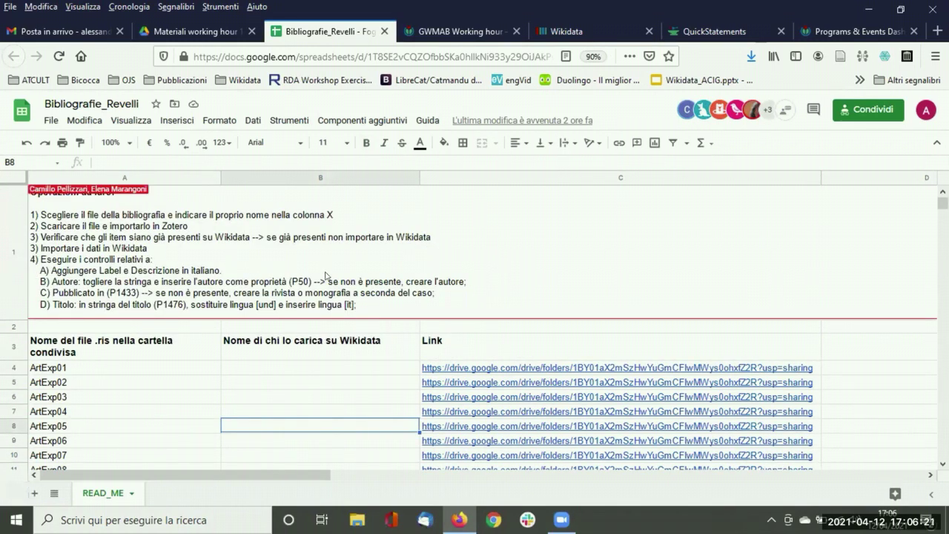
Examine the table's column headings and the .ris file names from ArtExp01 to ArtExp08.
scroll(325, 275, down, 2)
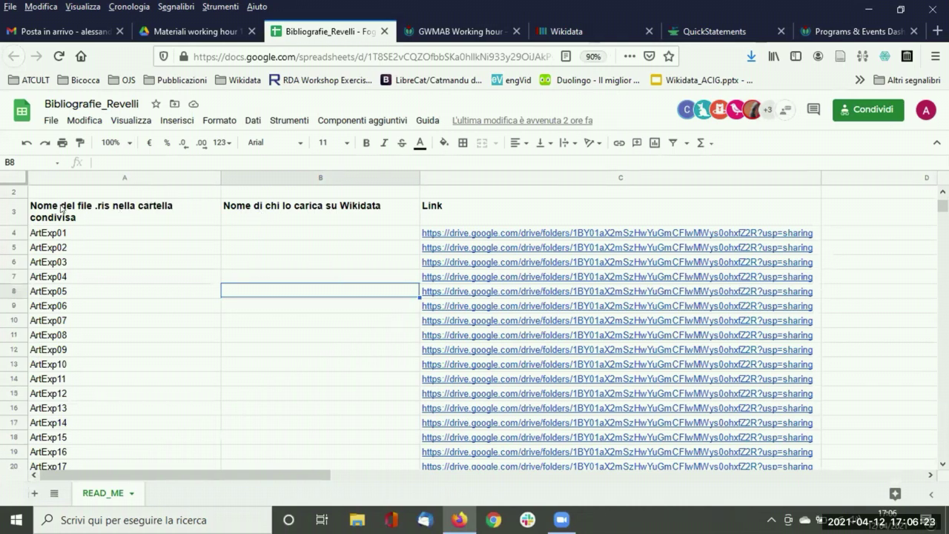
scroll(91, 262, up, 2)
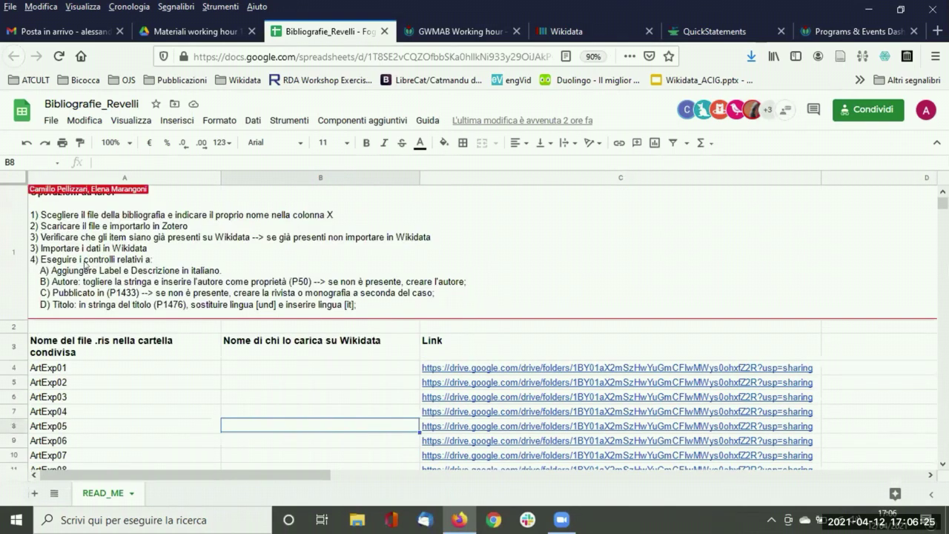
scroll(87, 258, down, 2)
drag(85, 232, 71, 321)
drag(87, 231, 74, 336)
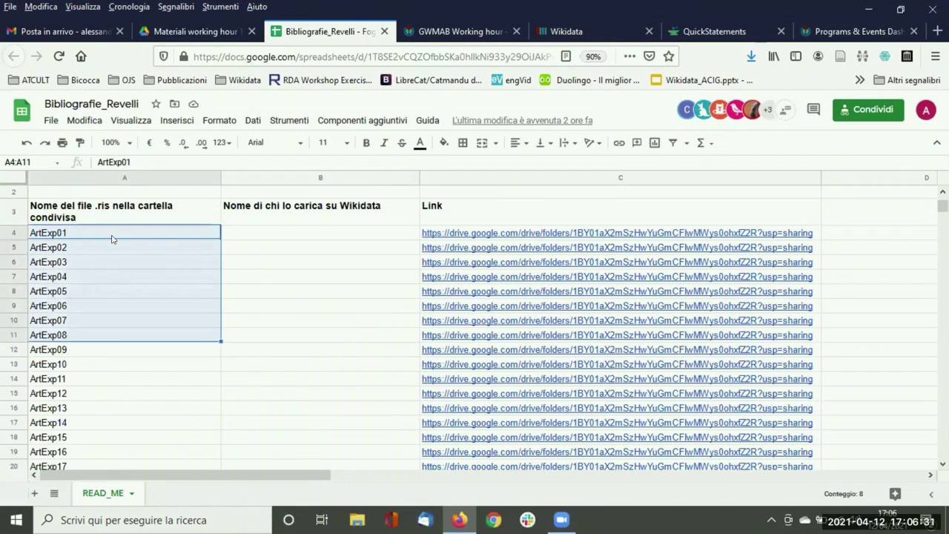
Enter the uploader's first name for ArtExp01 in cell B4, under "Nome di chi lo carica su Wikidata".
click(260, 232)
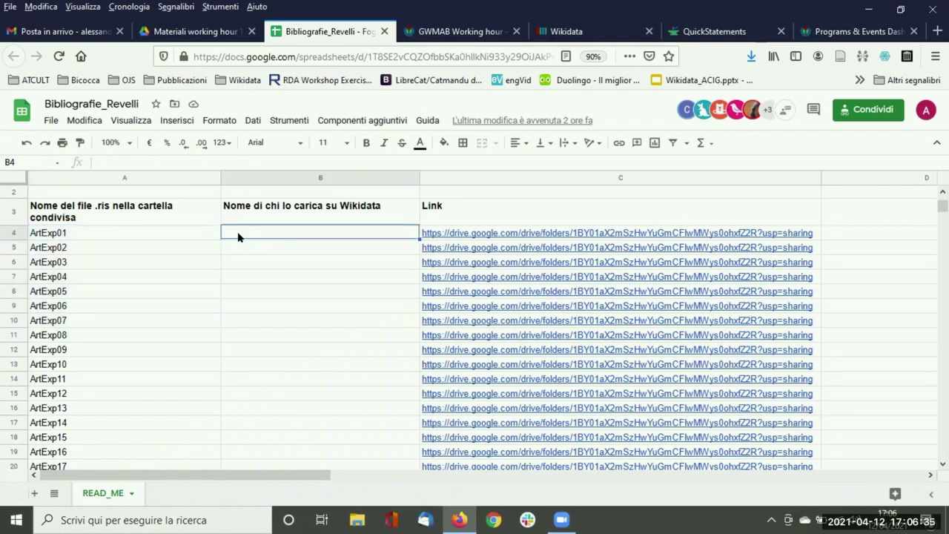
double_click(237, 231)
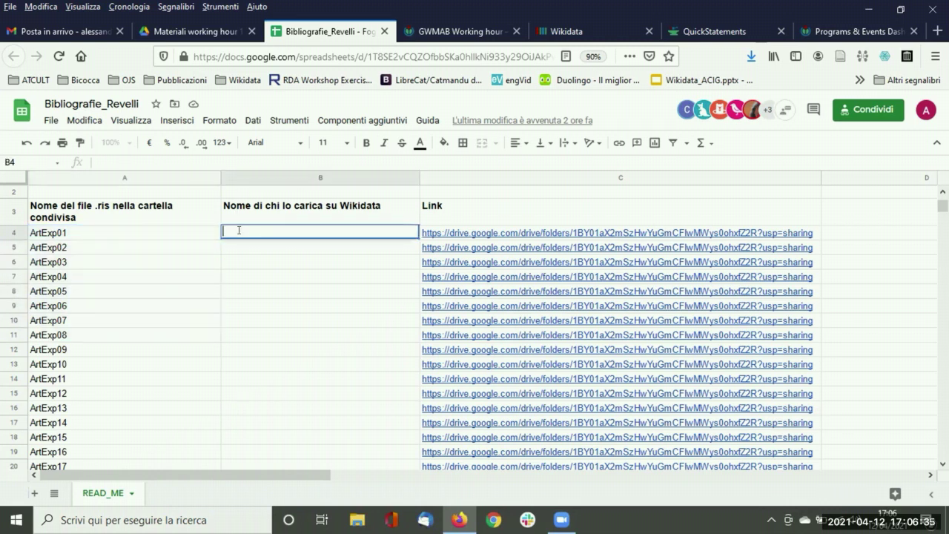
click(135, 233)
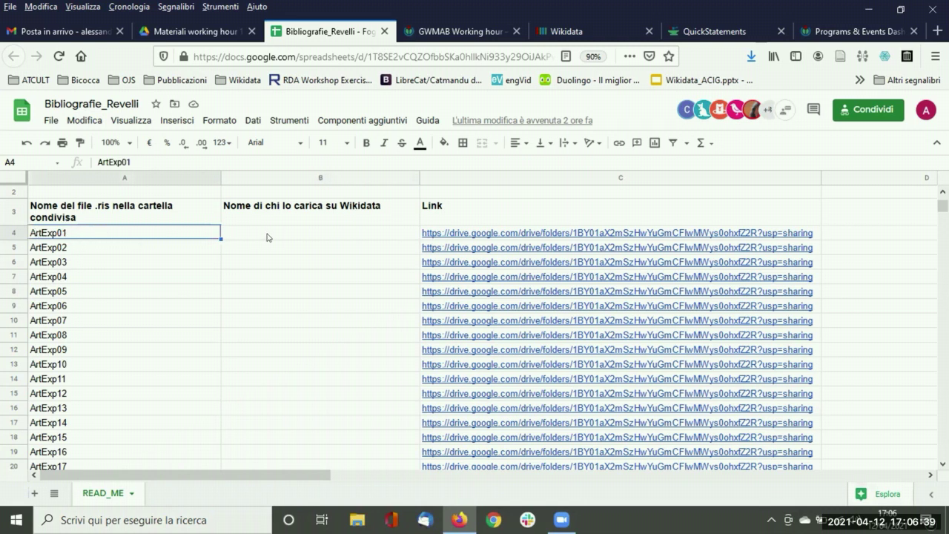
click(255, 236)
double_click(252, 231)
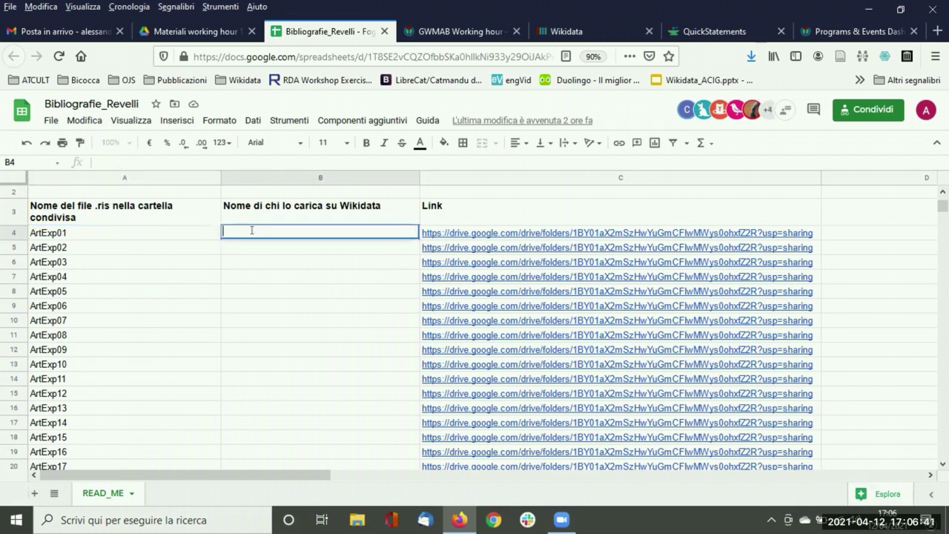
text(Aless)
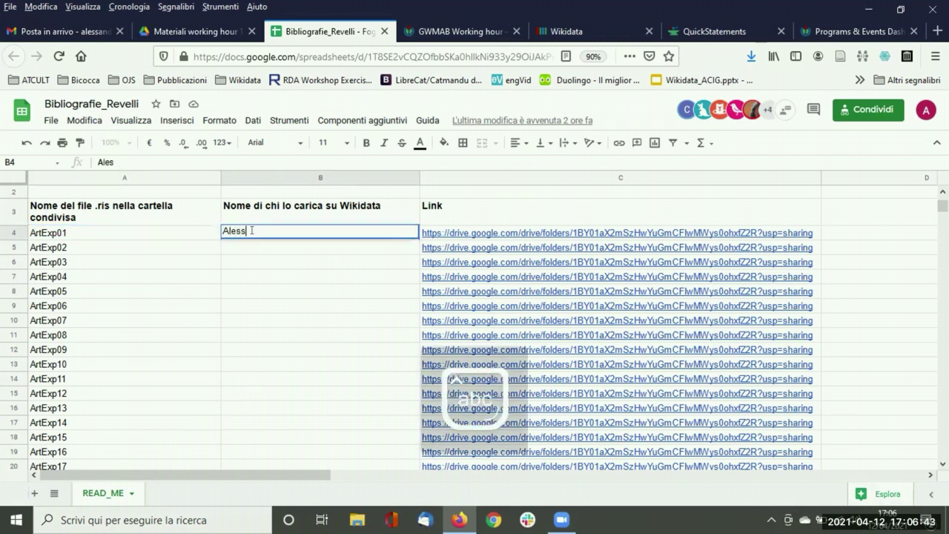
text(andra)
click(129, 232)
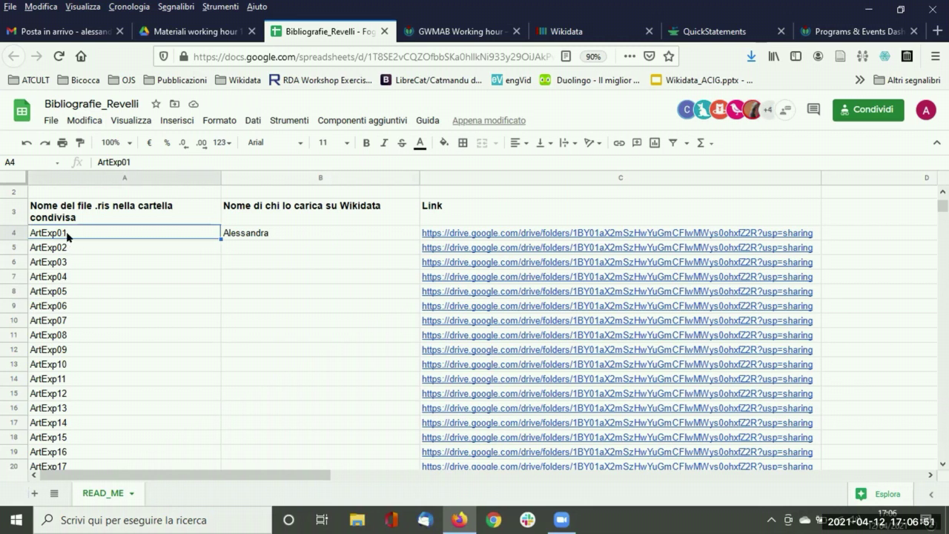
Examine the first ArtExp file rows and the uploader cell next to ArtExp02.
drag(83, 235, 75, 274)
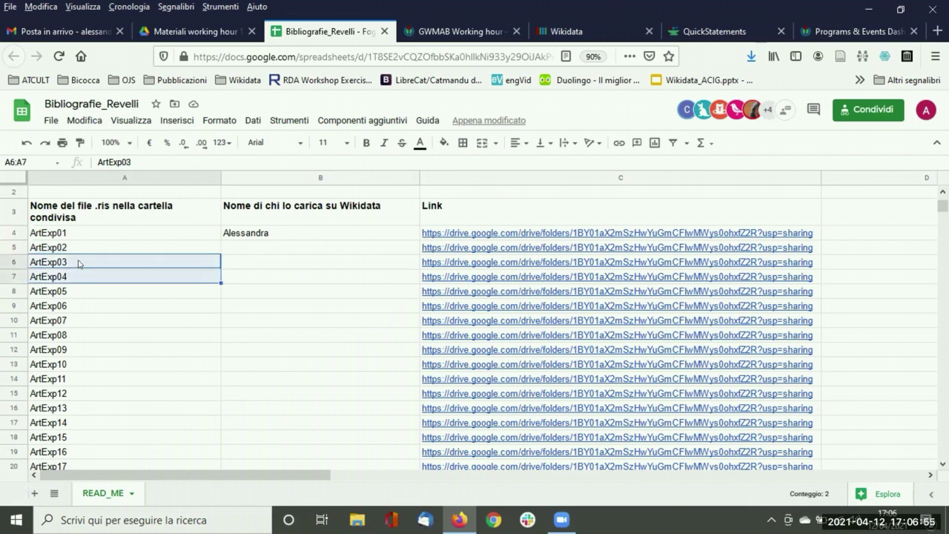
drag(82, 233, 79, 251)
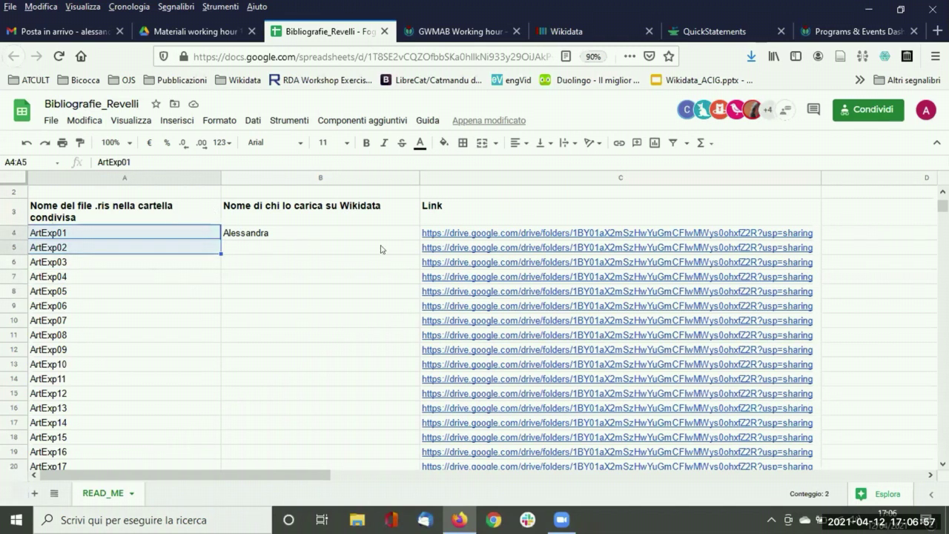
click(249, 249)
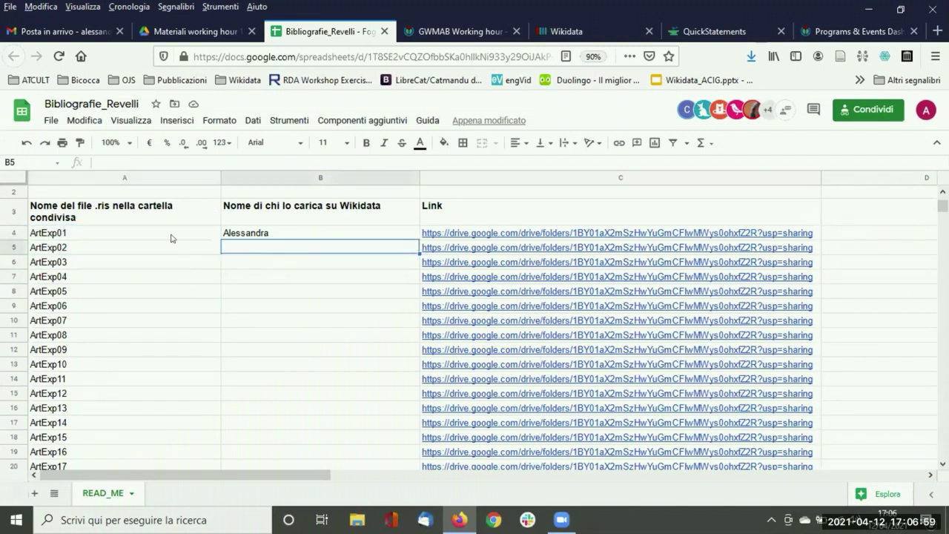
drag(146, 238, 137, 251)
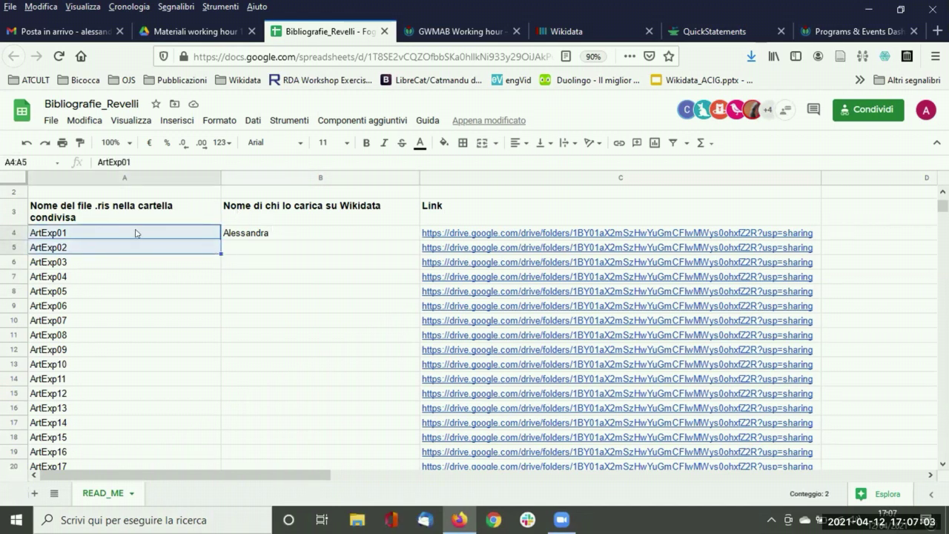
mouse_move(95, 236)
mouse_down()
mouse_move(84, 236)
mouse_move(83, 250)
mouse_up()
click(83, 261)
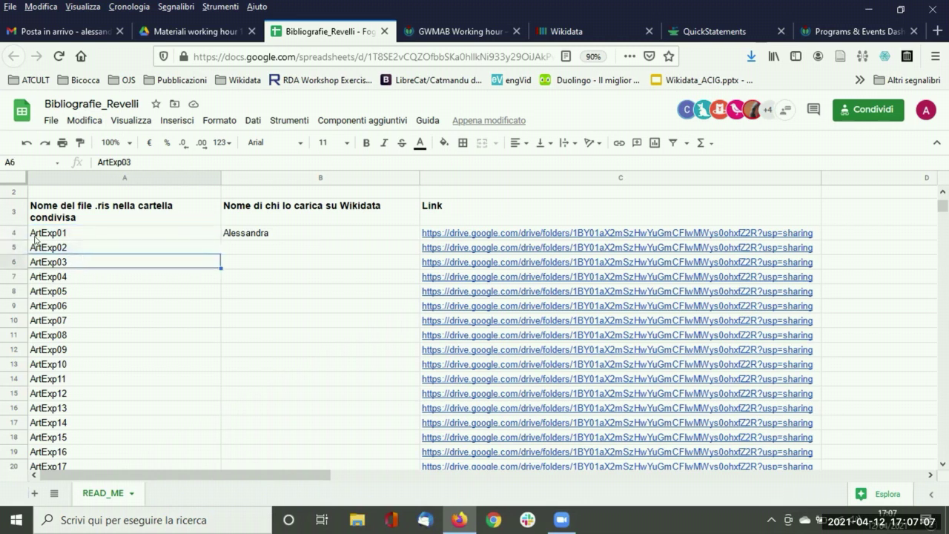
click(36, 236)
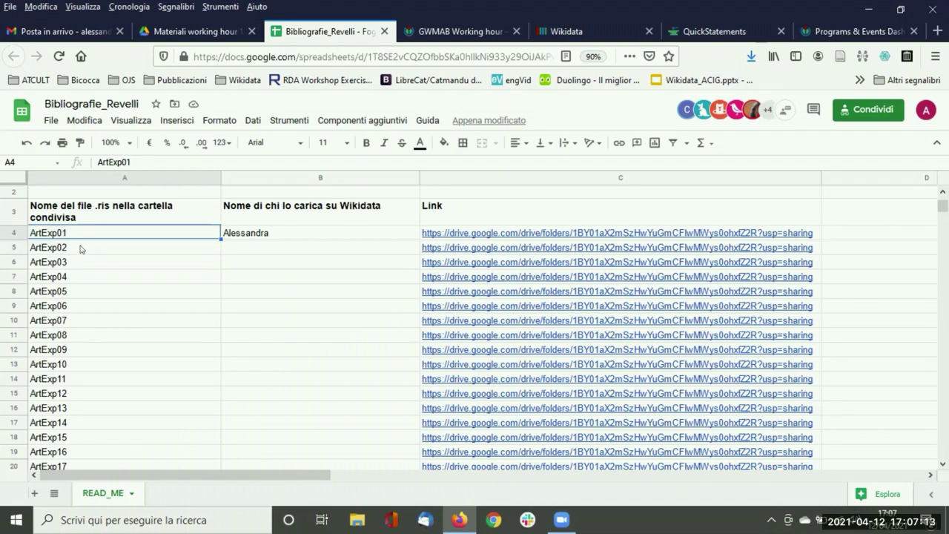
Find the start of the SezExp files in the list and check the uploader cells for SezExp01 and SezExp02.
scroll(94, 252, down, 15)
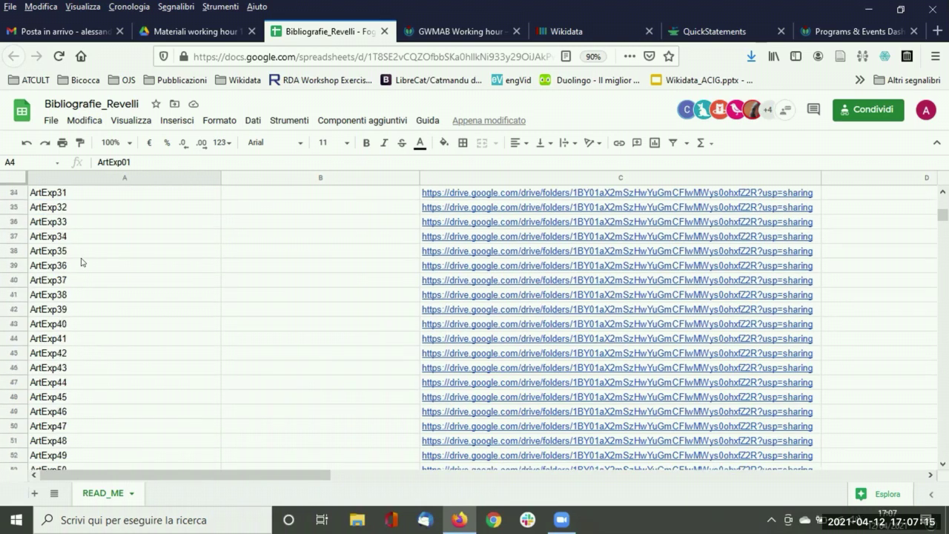
scroll(78, 264, down, 2)
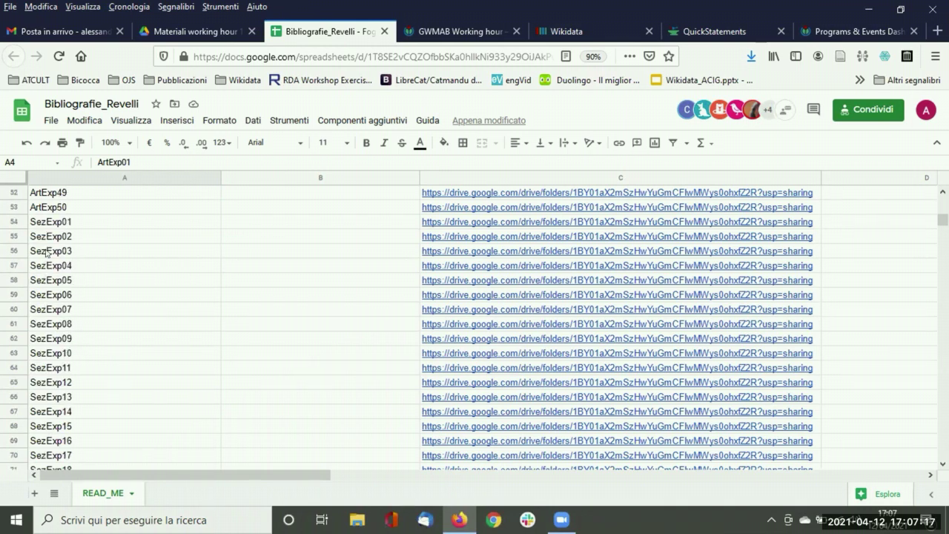
click(14, 235)
click(16, 220)
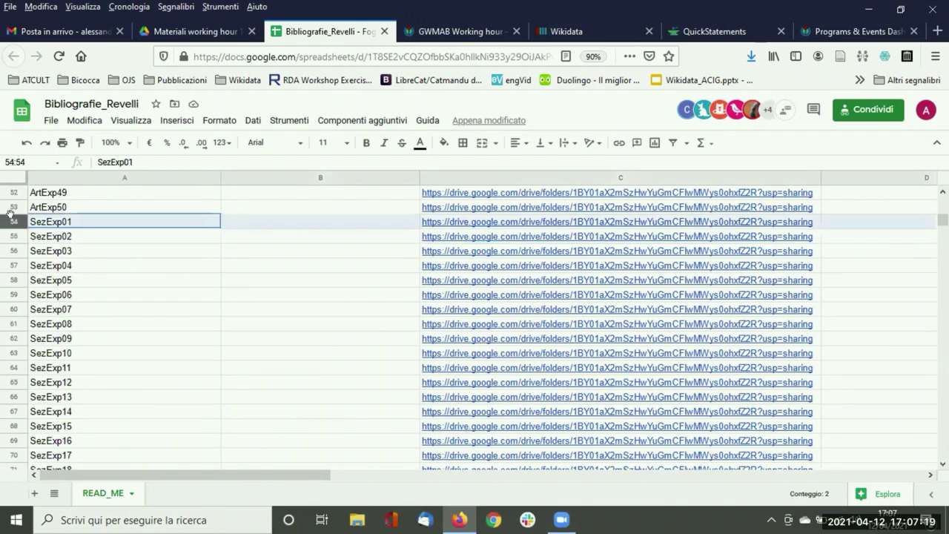
click(43, 227)
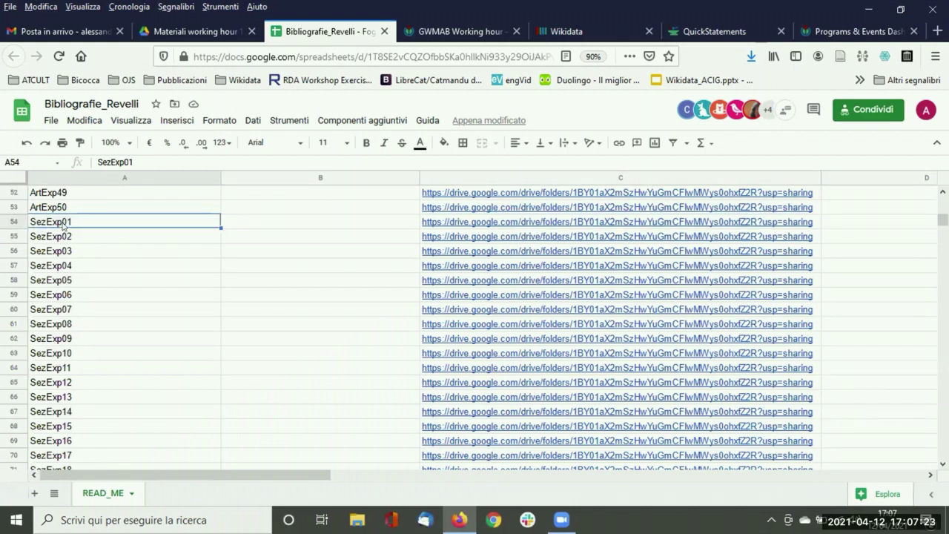
click(47, 239)
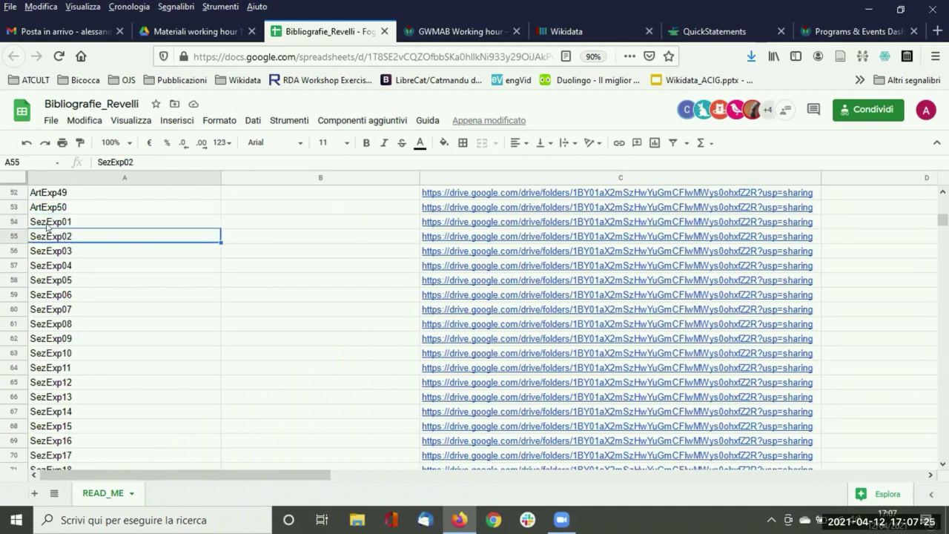
drag(48, 227, 49, 238)
drag(282, 226, 277, 233)
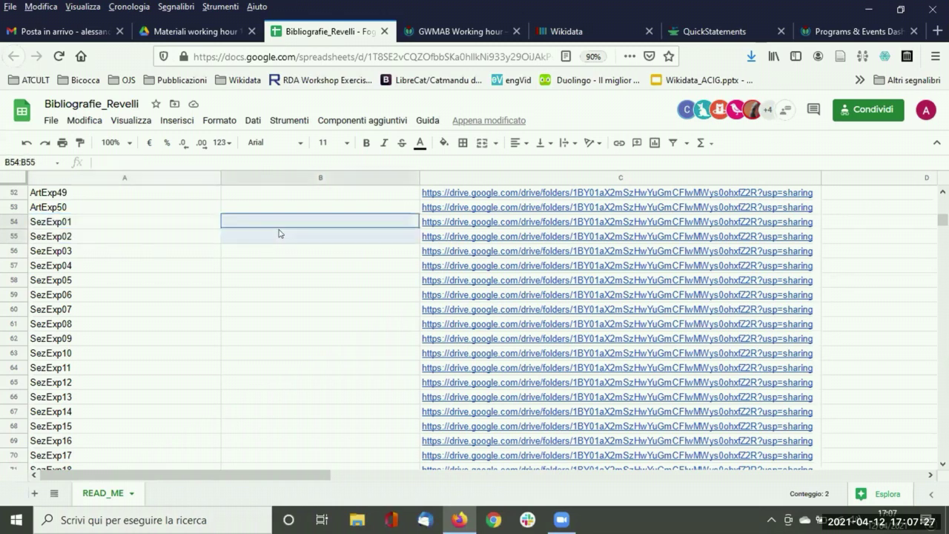
Compare the ArtExp50 and SezExp01 rows, where the two file series meet, along with their uploader cells.
scroll(137, 230, up, 1)
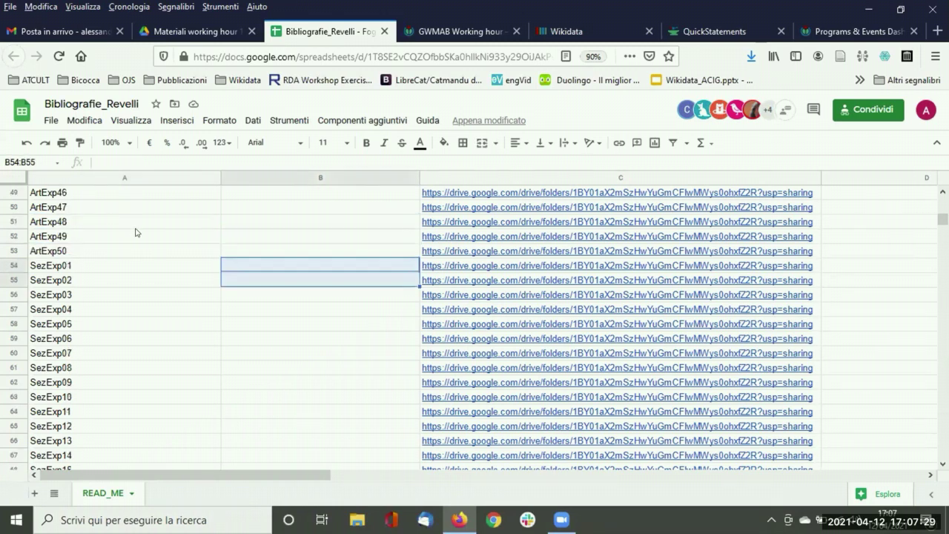
drag(62, 265, 247, 275)
click(206, 278)
click(83, 251)
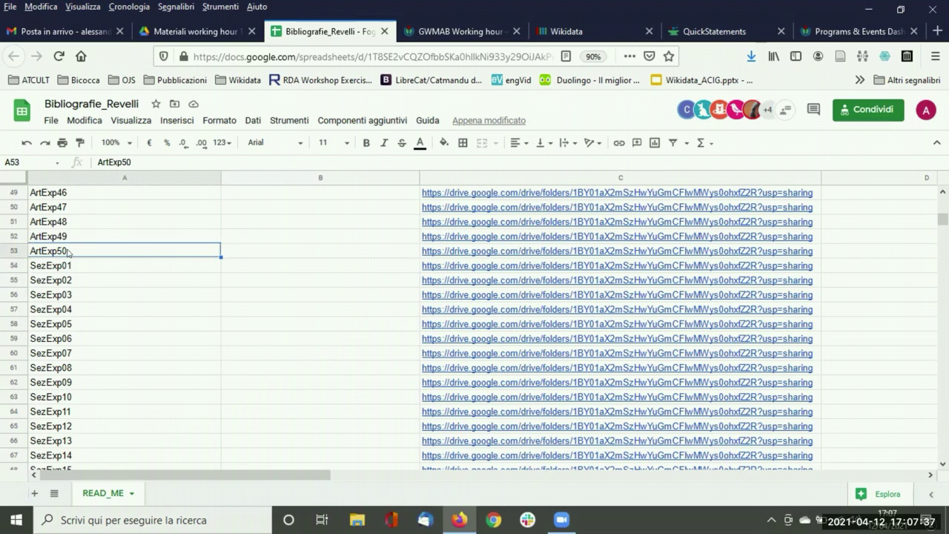
click(52, 266)
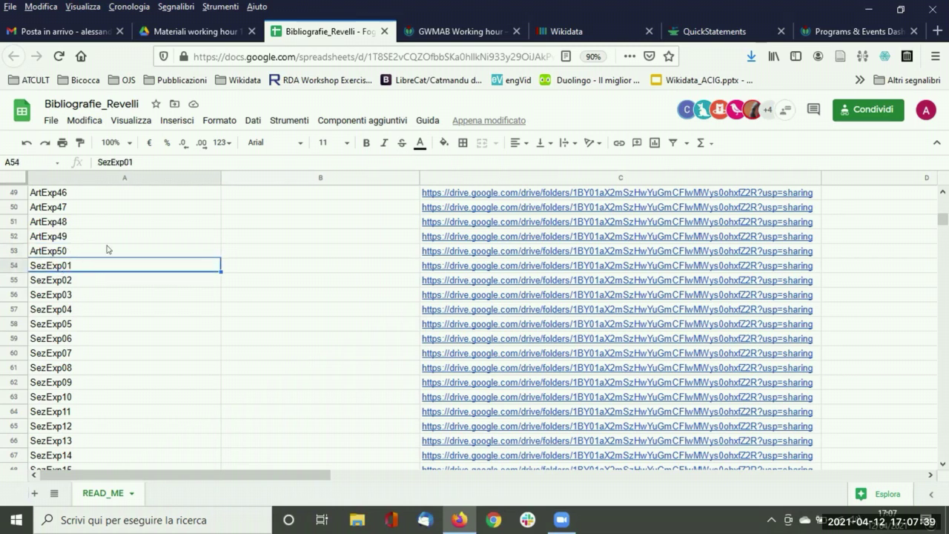
drag(250, 254, 238, 271)
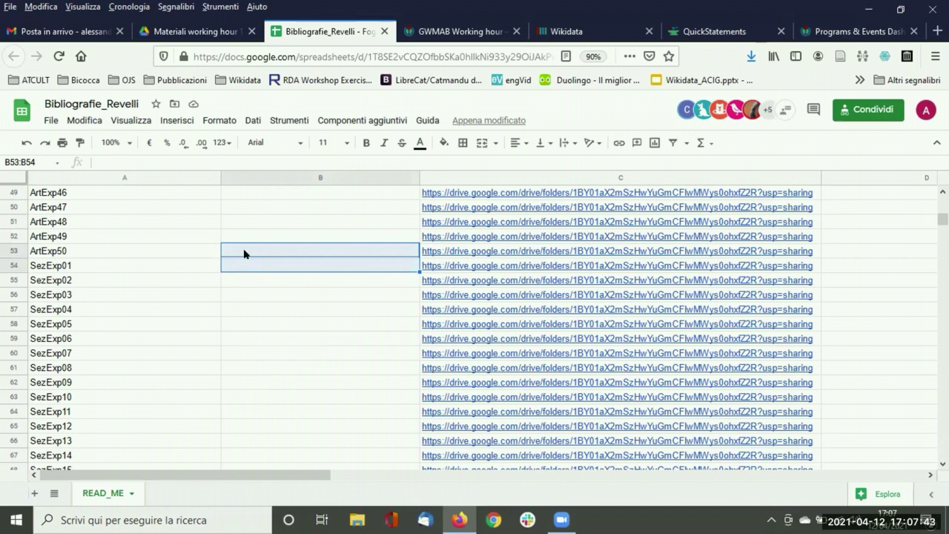
Recheck the ArtExp50 and SezExp01 rows with their uploader cells, and return to the beginning of the ArtExp list.
drag(177, 256, 248, 266)
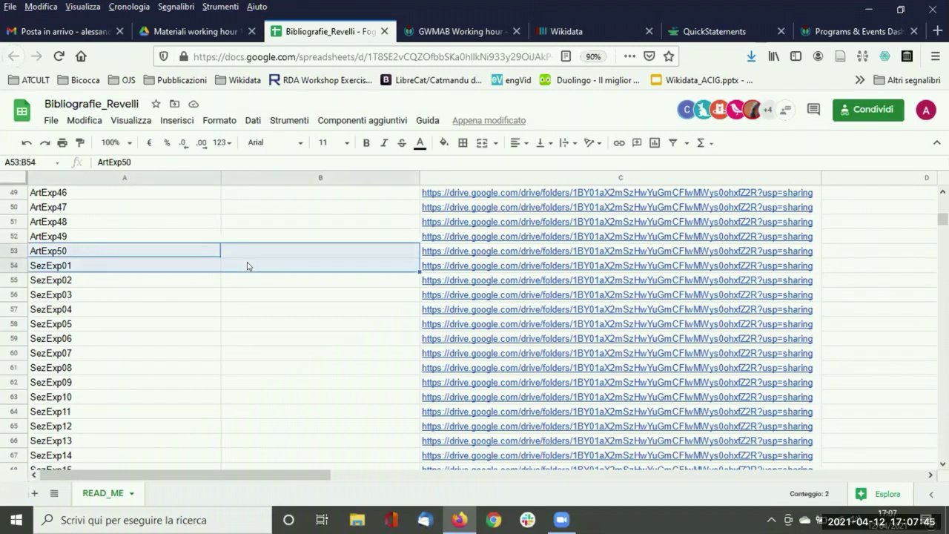
scroll(279, 258, up, 15)
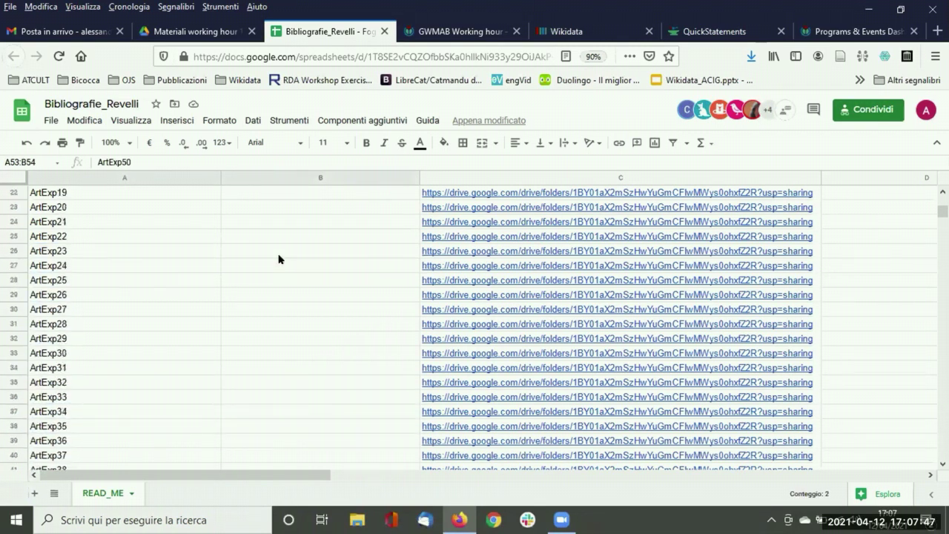
scroll(129, 215, down, 1)
scroll(128, 216, up, 1)
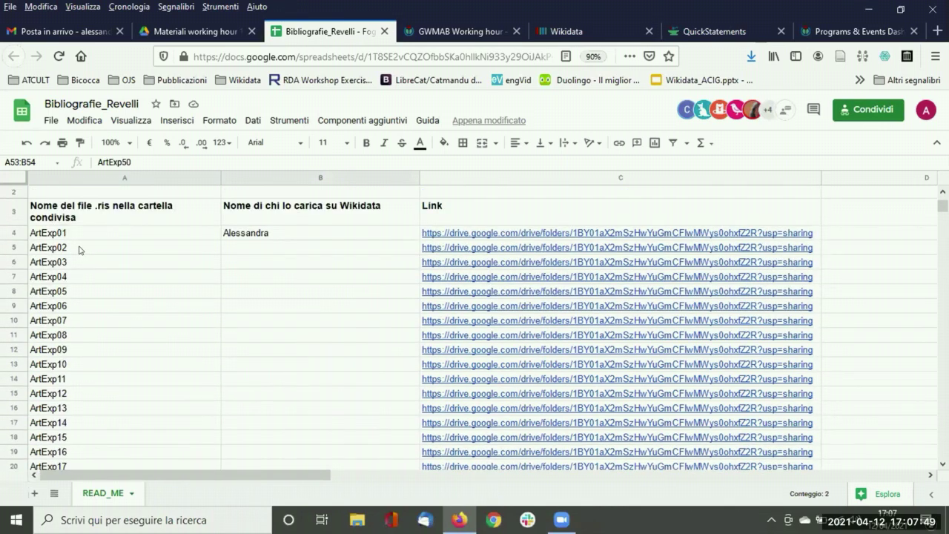
Check the file name and uploader cells for ArtExp01 and open that row's linked File_ris_bibliografia folder in Google Drive.
click(307, 232)
drag(136, 232, 275, 235)
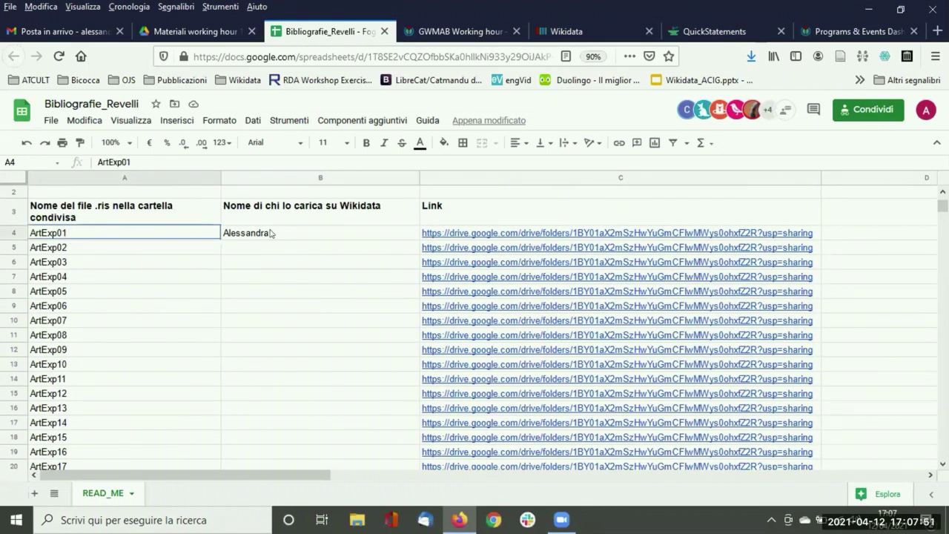
click(470, 235)
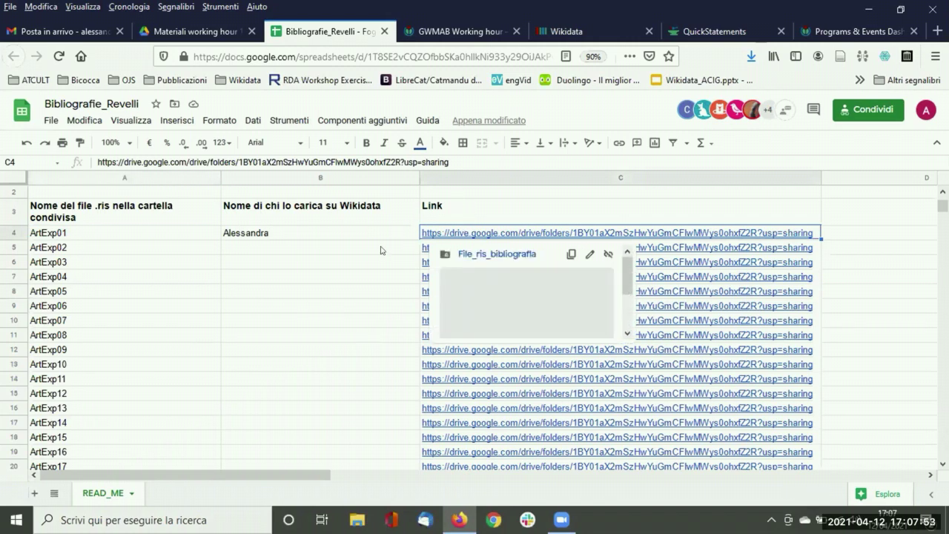
click(482, 254)
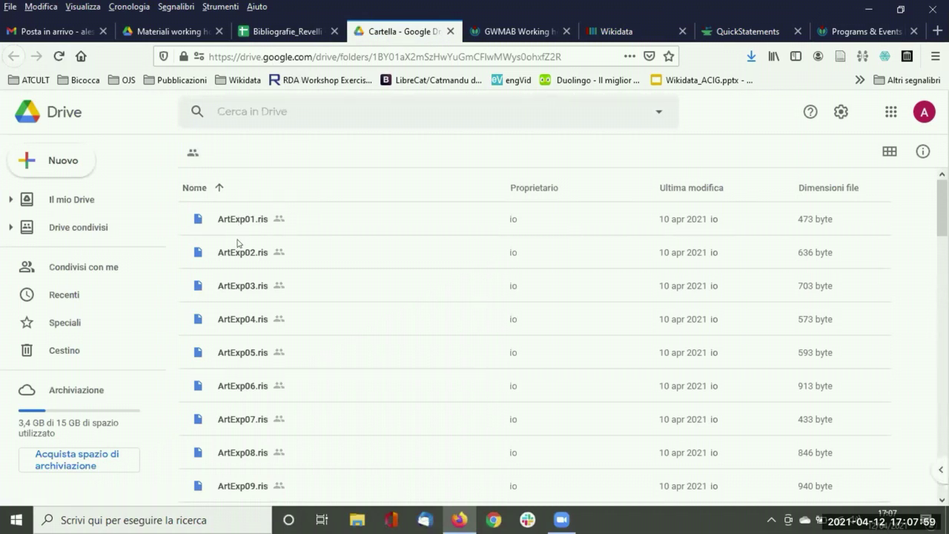
Examine the first .ris files in the File_ris_bibliografia folder, from ArtExp01.ris to ArtExp04.ris.
click(234, 288)
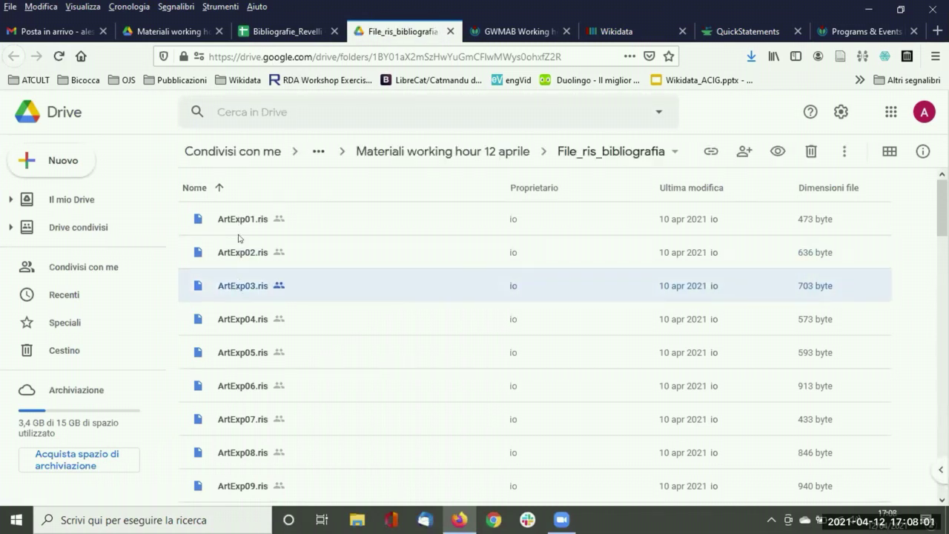
click(240, 218)
click(240, 252)
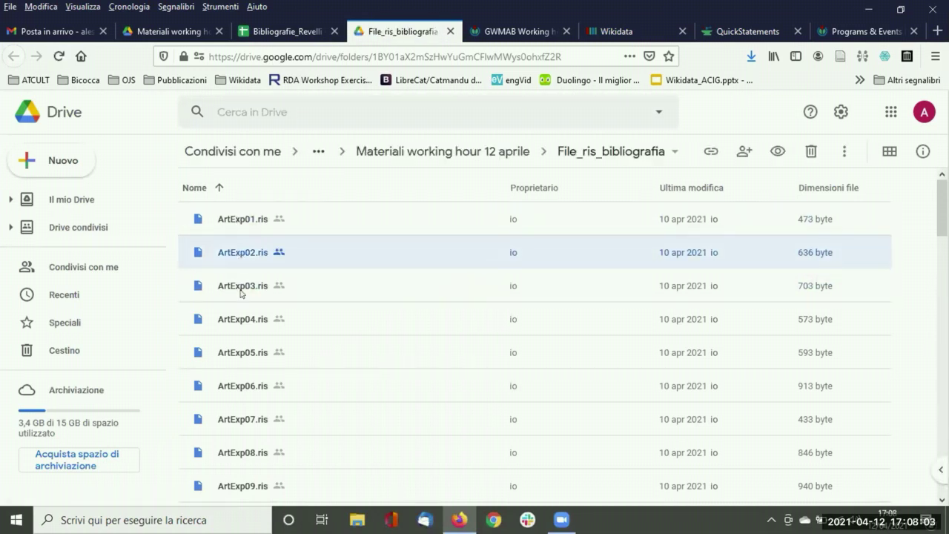
key(Down)
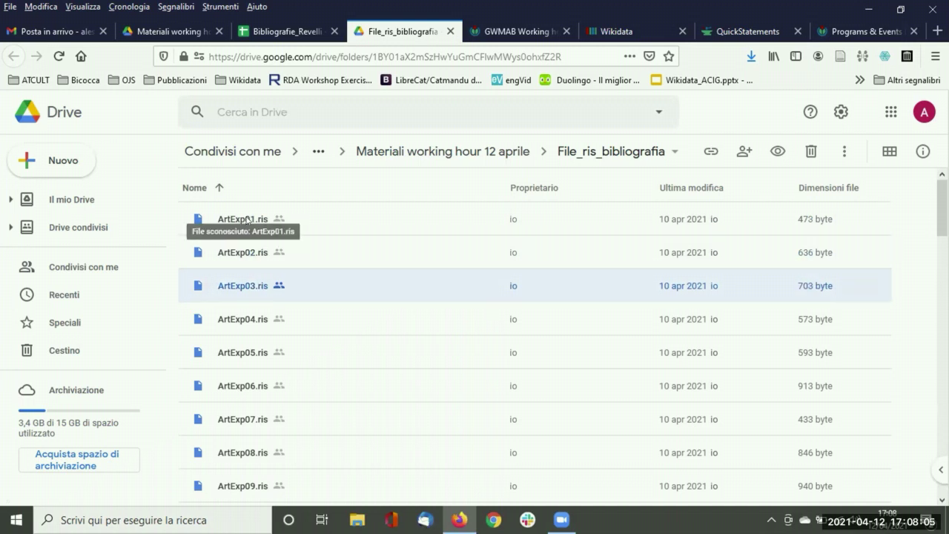
click(247, 221)
click(234, 286)
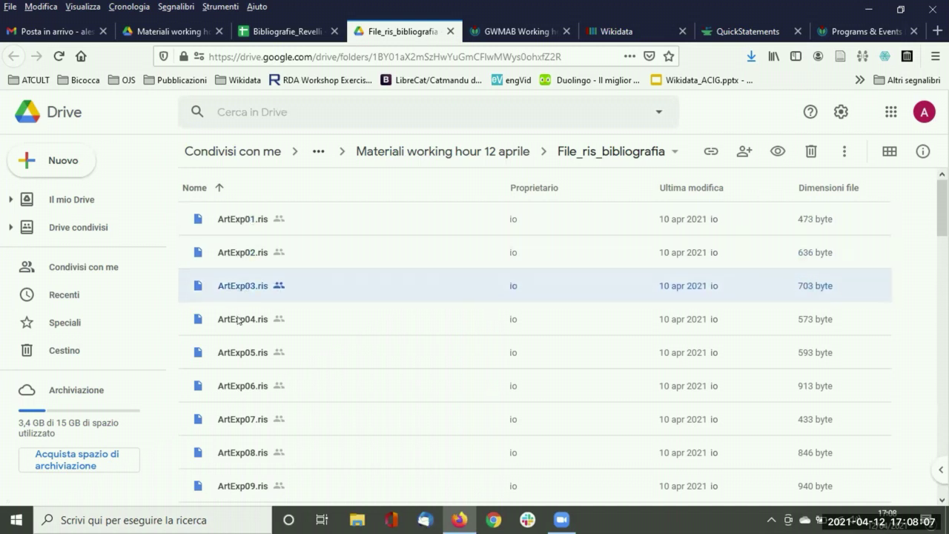
click(238, 319)
click(251, 220)
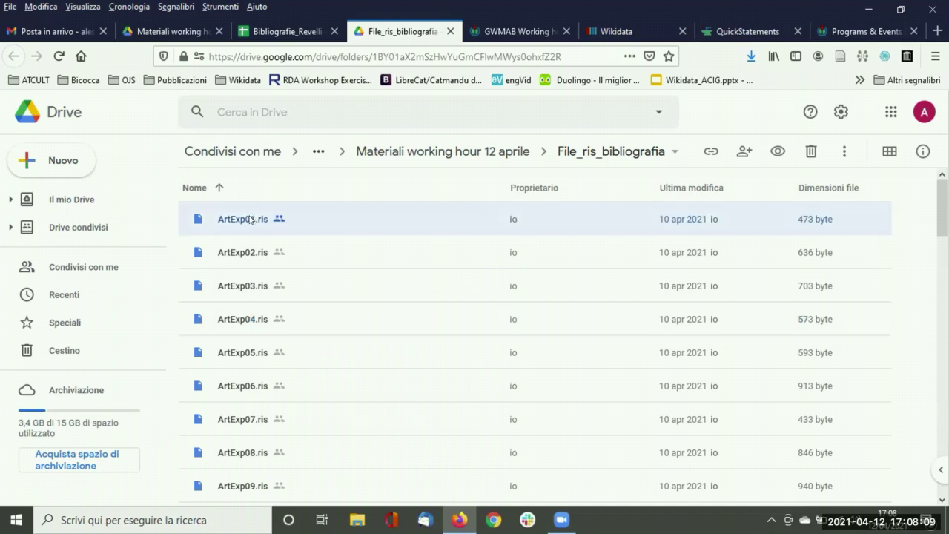
Check the uploader for ArtExp01 in the Bibliografie_Revelli spreadsheet, and download and save ArtExp01.ris from the shared Drive folder.
click(283, 31)
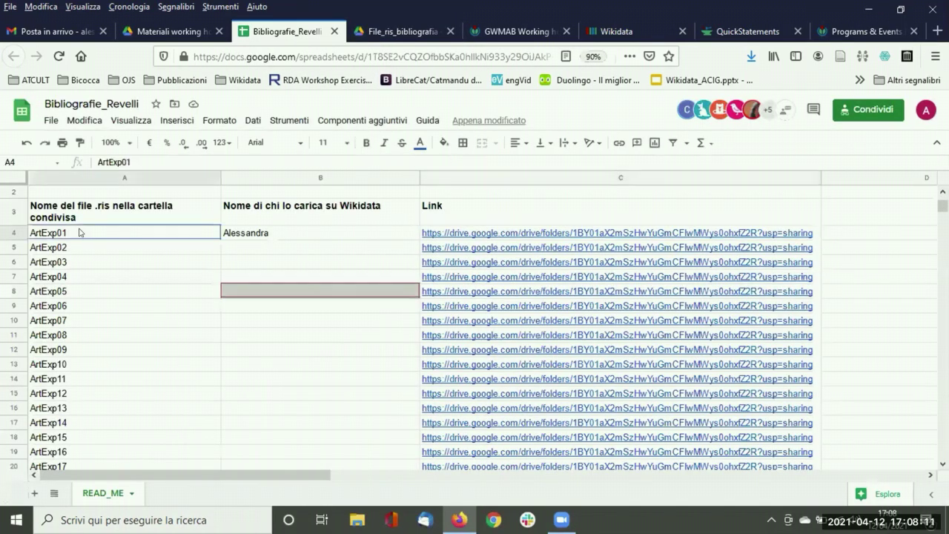
click(261, 234)
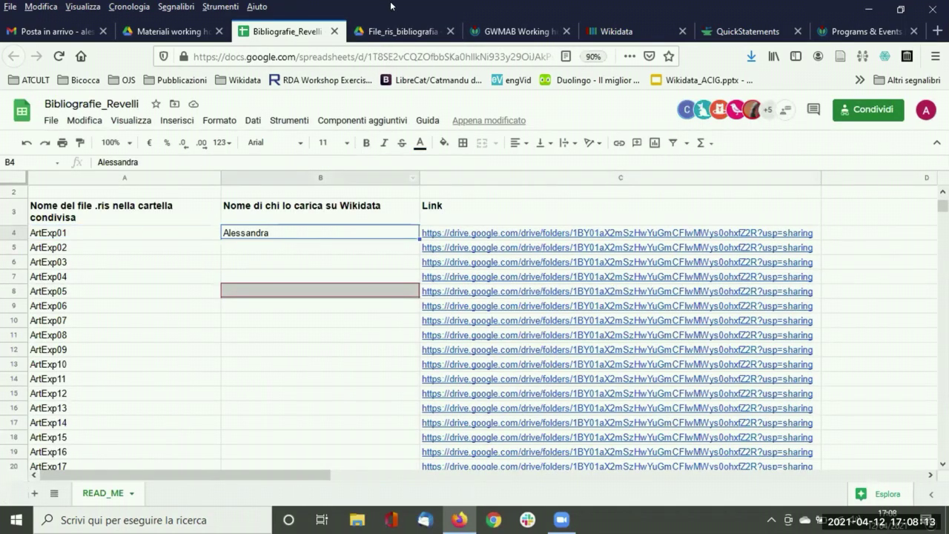
click(382, 28)
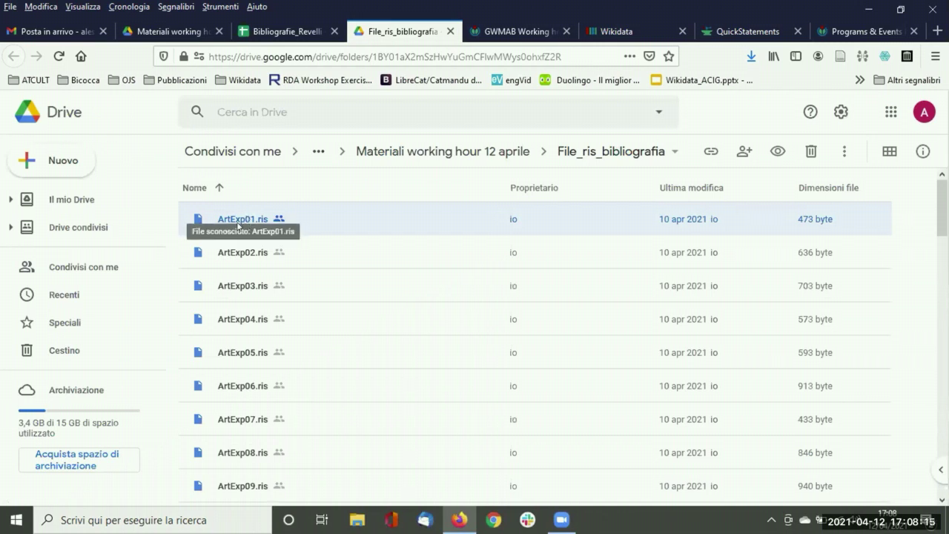
right_click(293, 219)
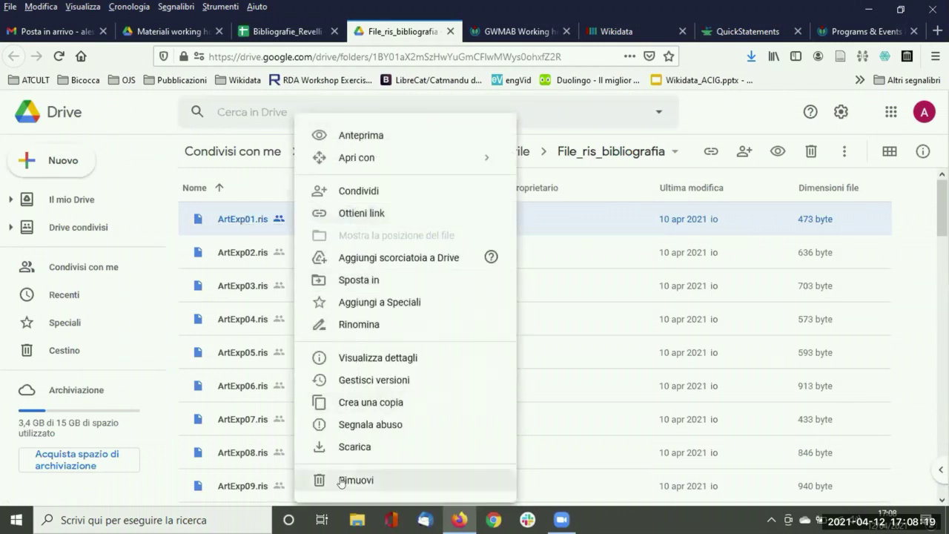
click(343, 448)
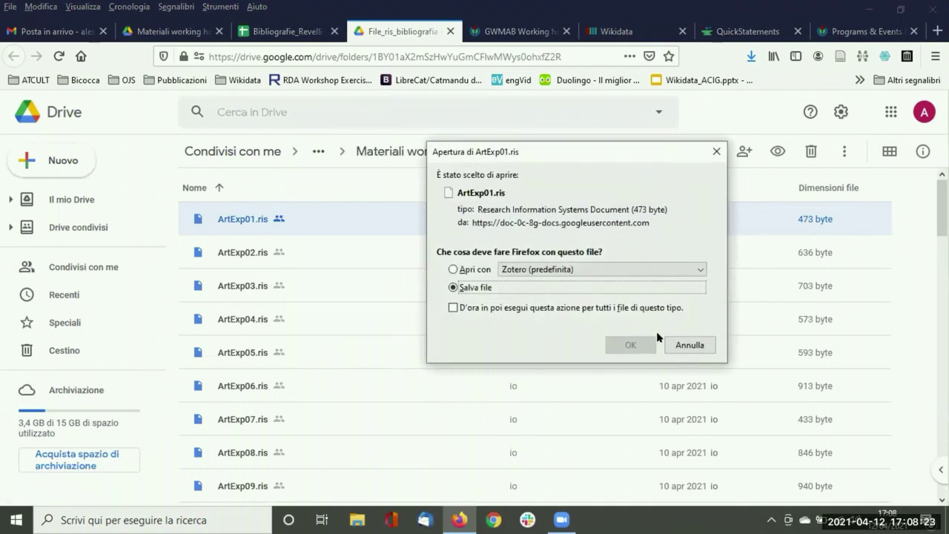
click(628, 344)
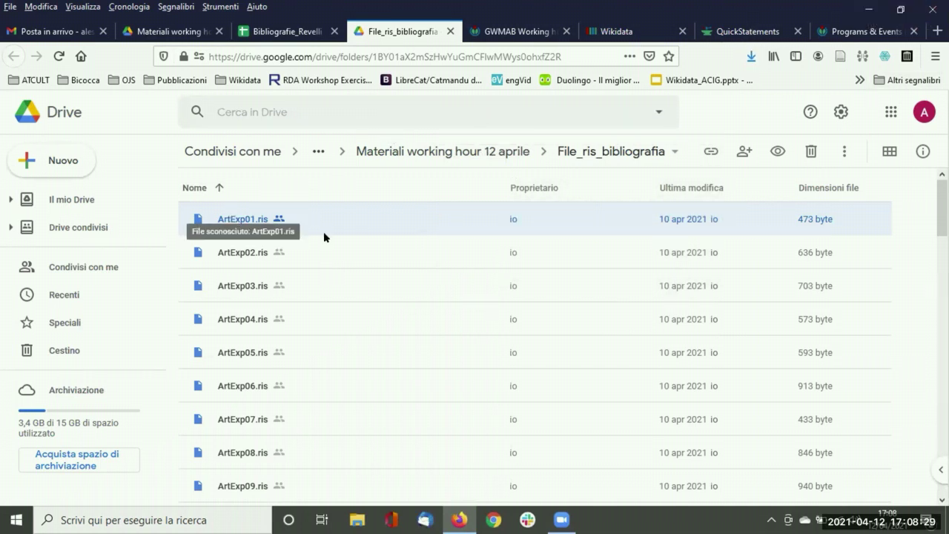
Switch to the desktop, launch Zotero, and minimize its window to reveal the downloaded ArtExp01.ris file.
click(866, 7)
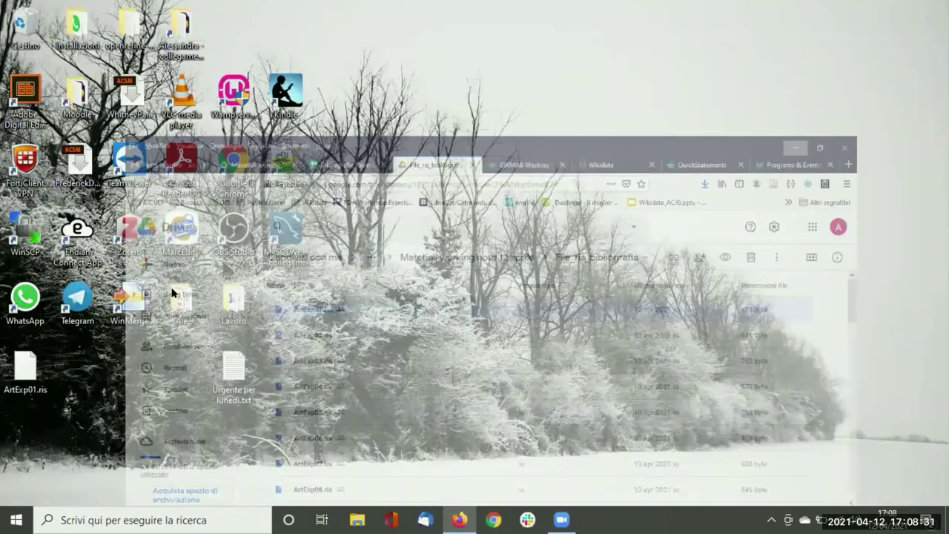
double_click(130, 231)
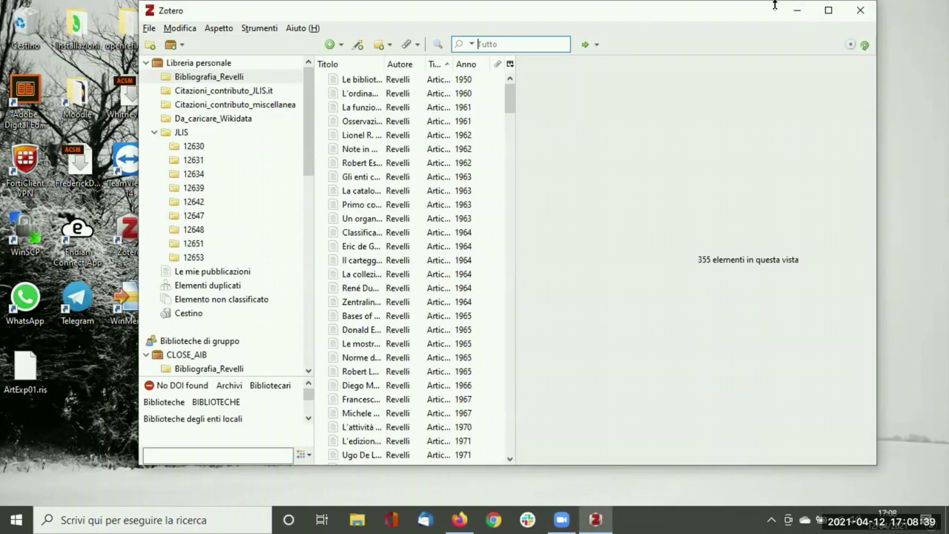
drag(635, 15, 760, 16)
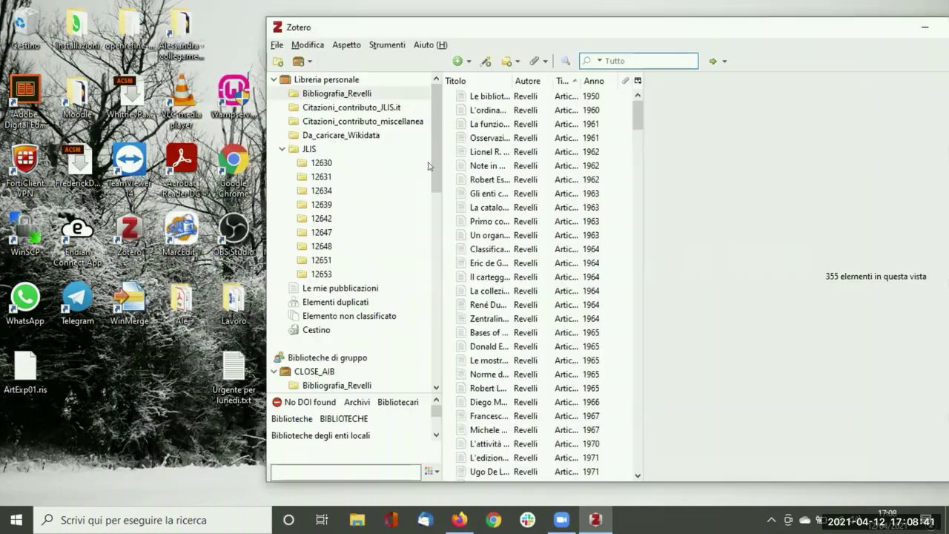
click(924, 11)
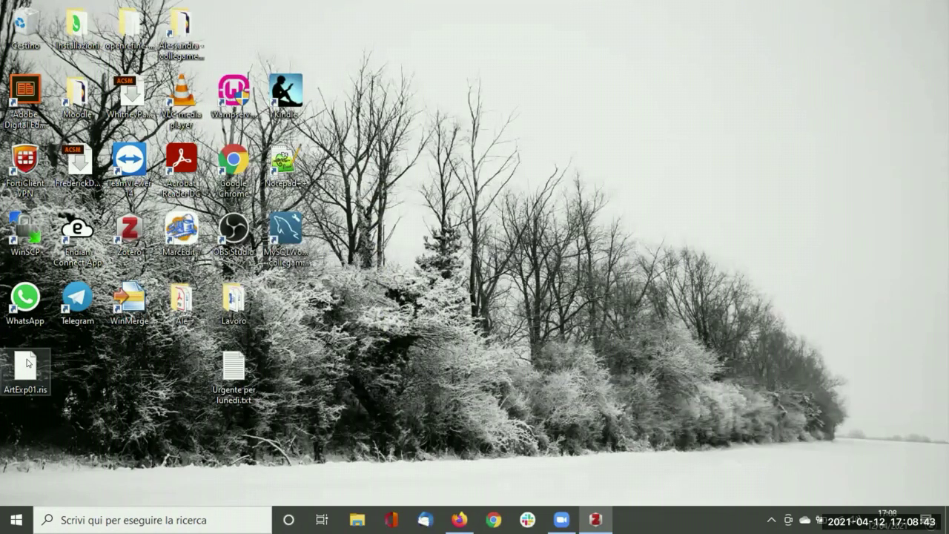
Move the ArtExp01.ris file to the free spot beside the Notepad++ icon on the desktop.
drag(22, 369, 330, 183)
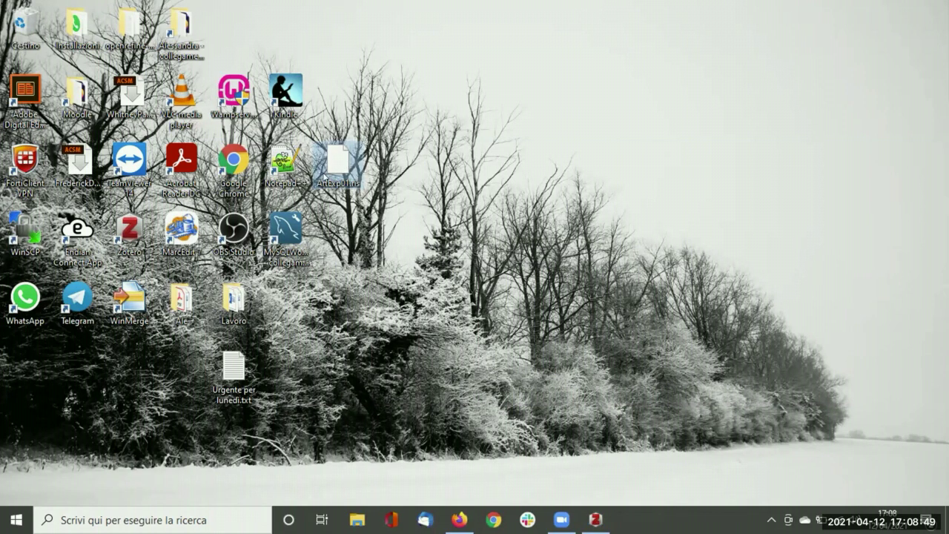
mouse_move(328, 172)
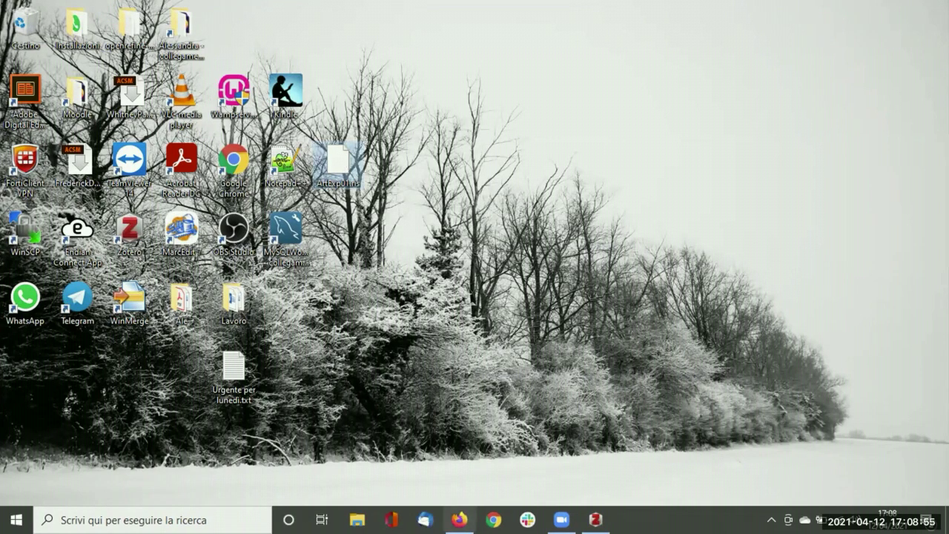
key(alt+Tab)
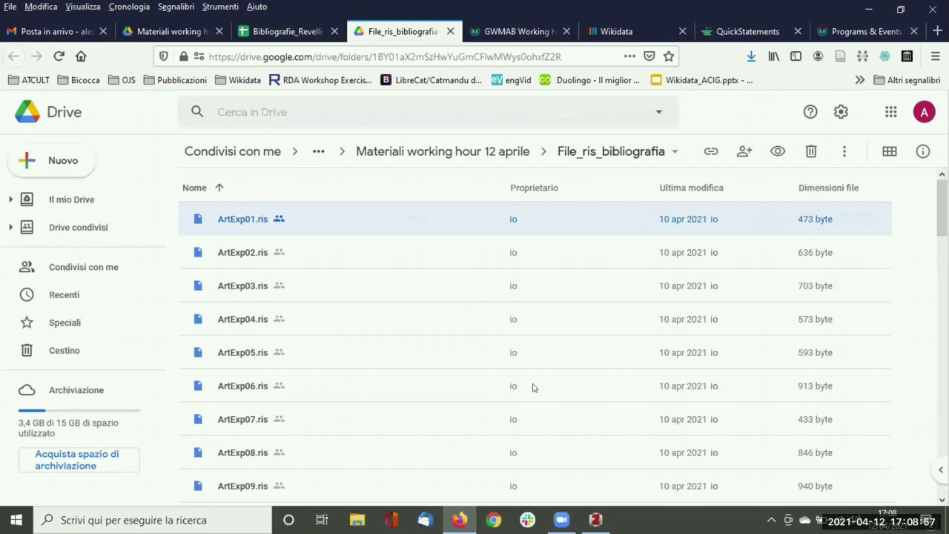
click(869, 8)
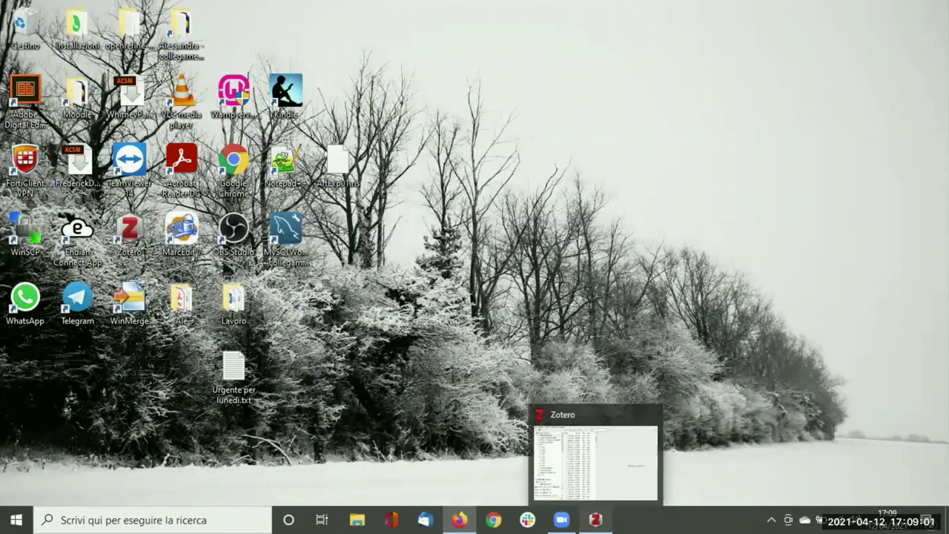
Switch to Zotero and start an import of type File (BibTeX, RIS, Zotero RDF, etc.), choosing ArtExp01.ris from the Desktop folder.
click(596, 519)
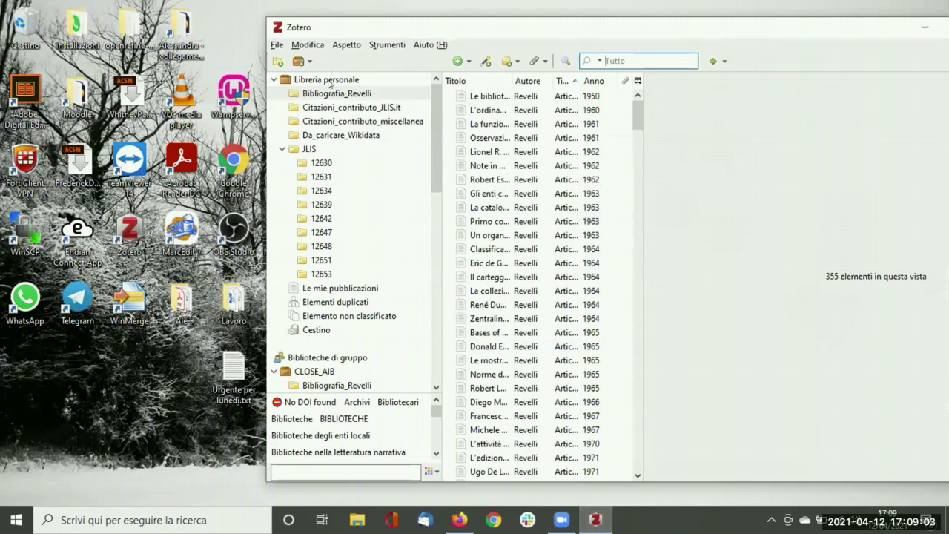
drag(772, 30, 672, 38)
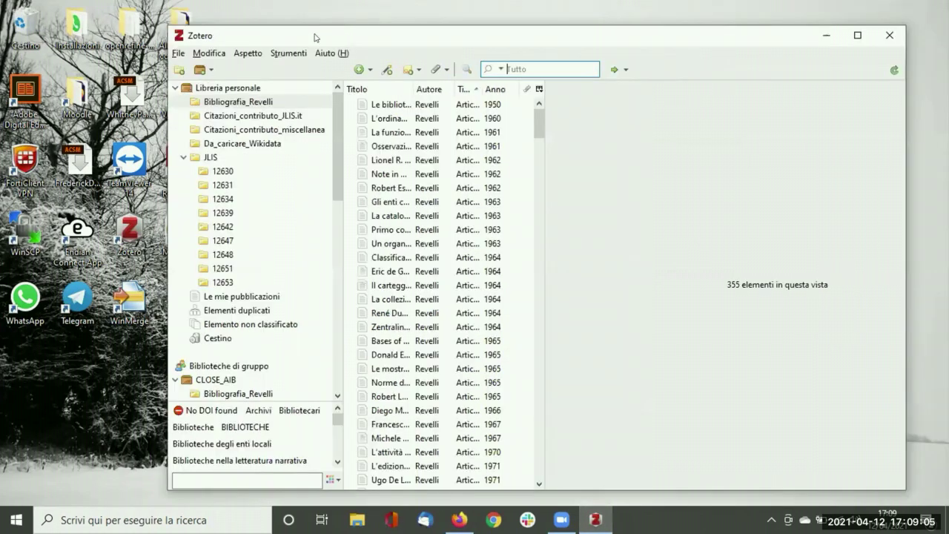
click(175, 55)
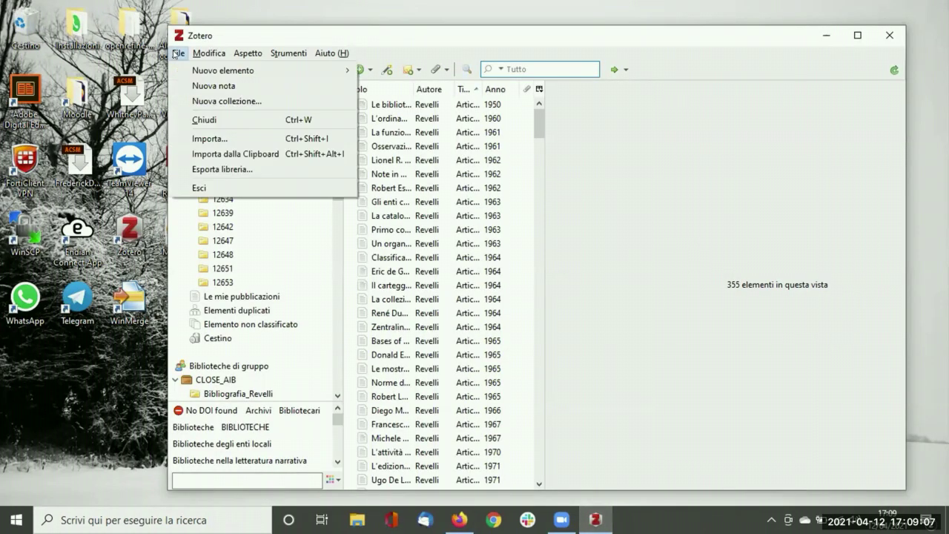
click(207, 140)
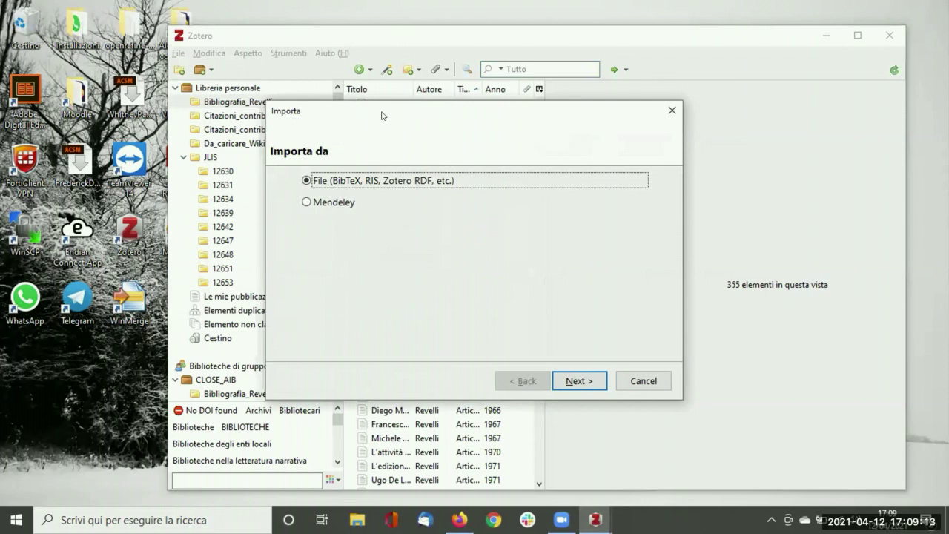
drag(383, 115, 383, 79)
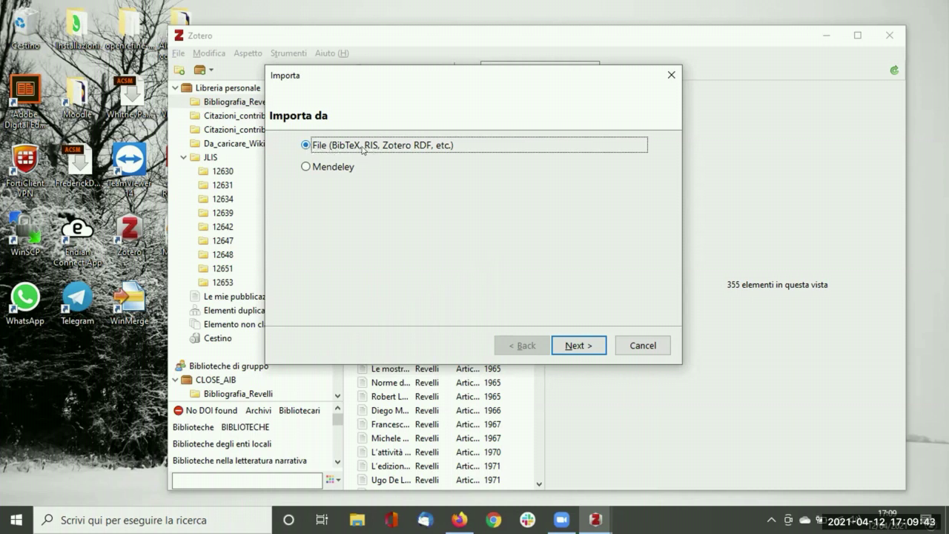
click(579, 345)
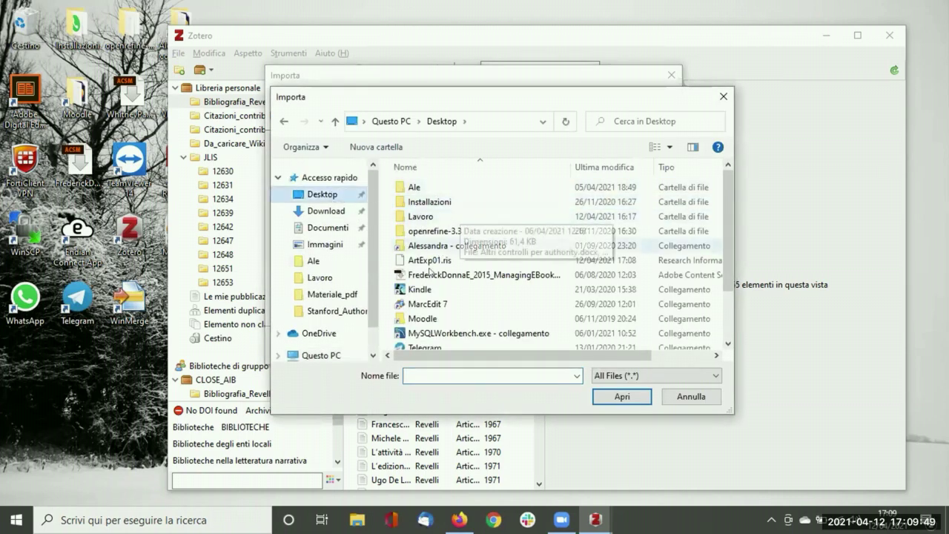
double_click(429, 260)
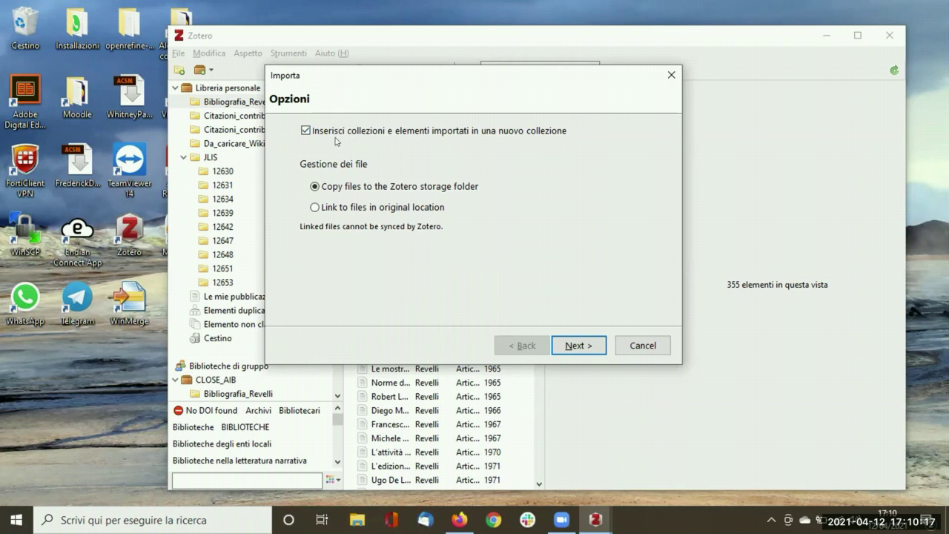
Complete the import with the items placed in a new collection and files copied to the Zotero storage folder.
click(305, 131)
click(305, 131)
click(578, 345)
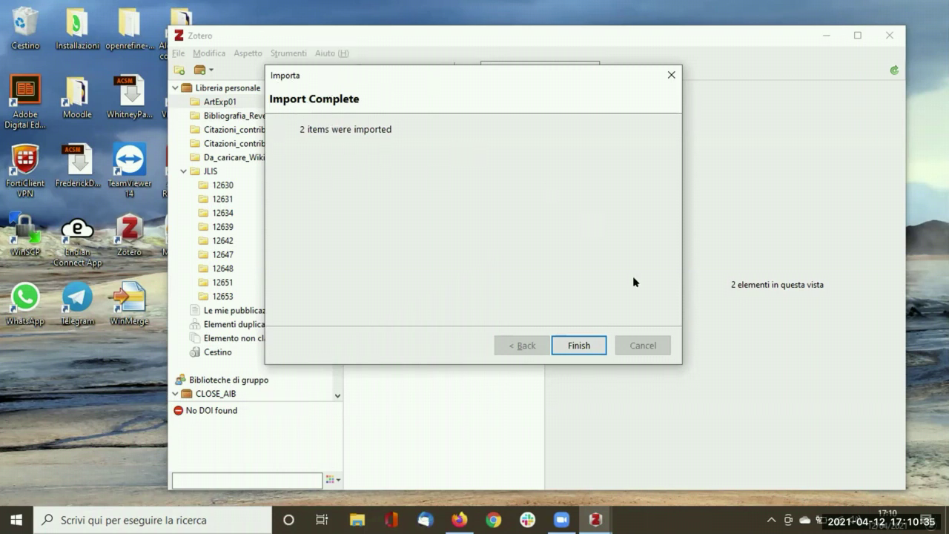
click(580, 344)
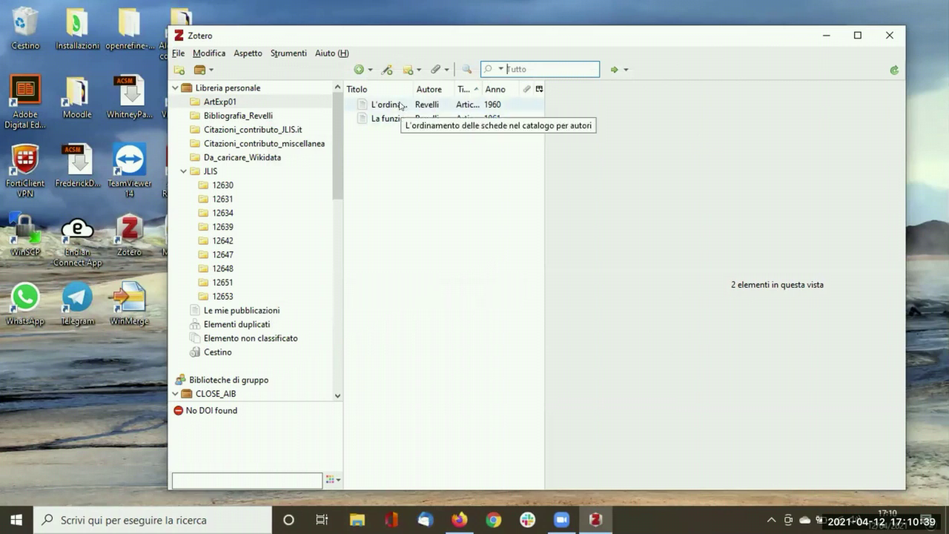
Examine the bibliographic details of the two articles in the ArtExp01 collection.
click(405, 107)
click(402, 119)
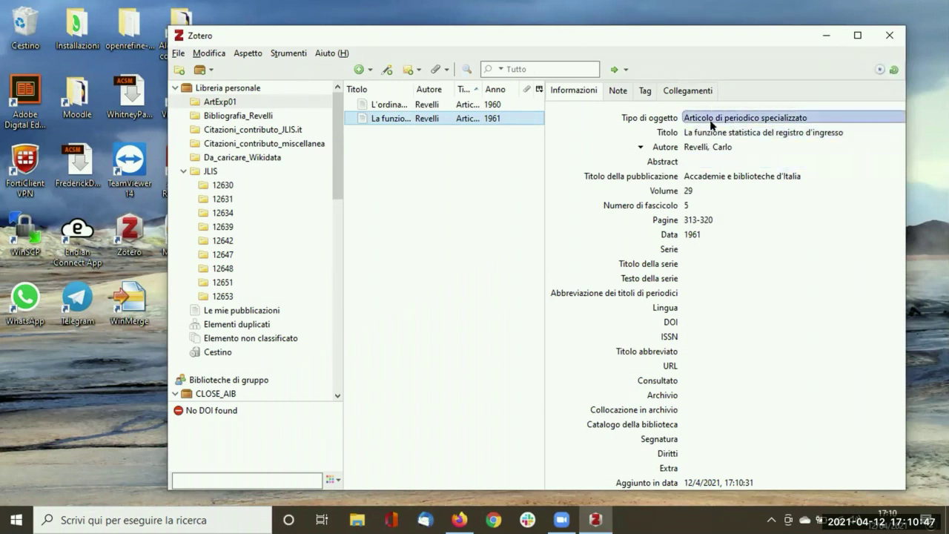
Compare the item type, title, publication, volume, issue, pages and date of the 1960 and 1961 articles.
click(452, 104)
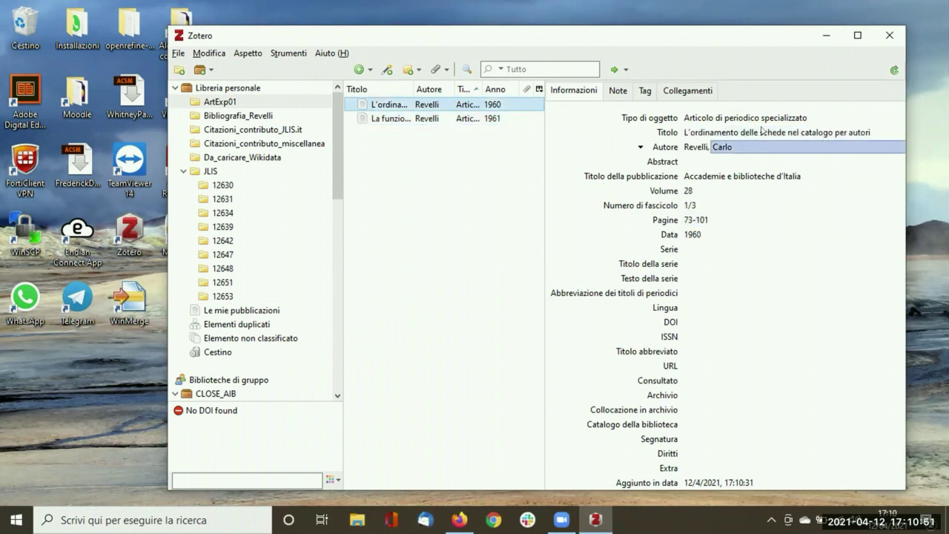
scroll(734, 170, down, 1)
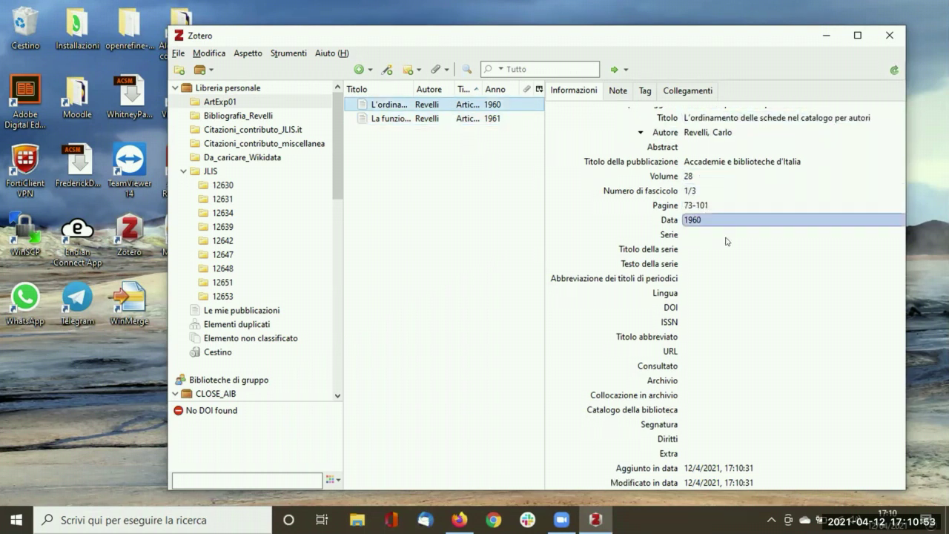
scroll(727, 242, up, 1)
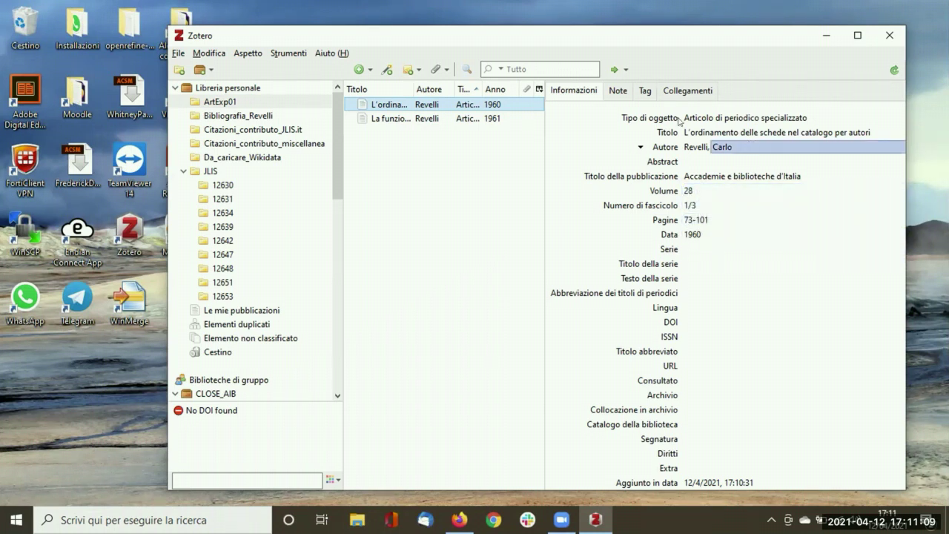
click(436, 119)
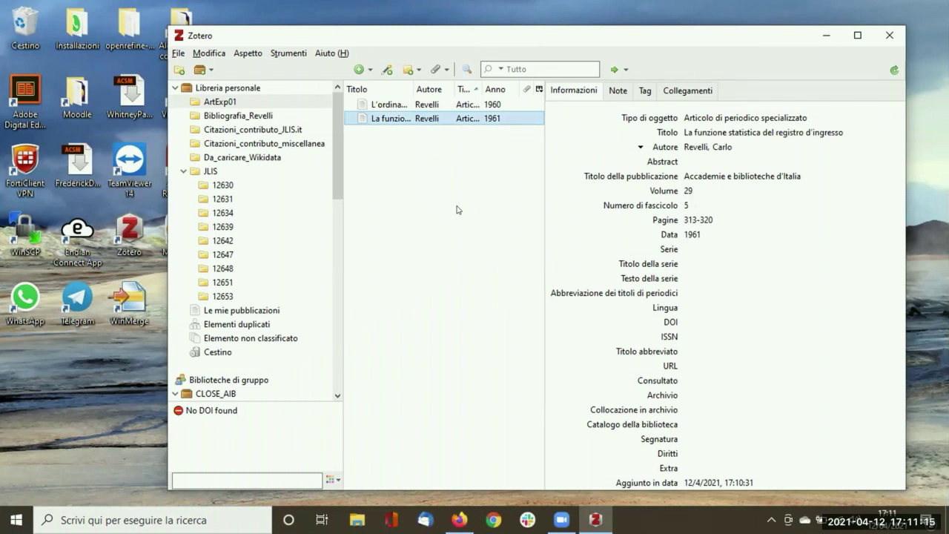
click(450, 105)
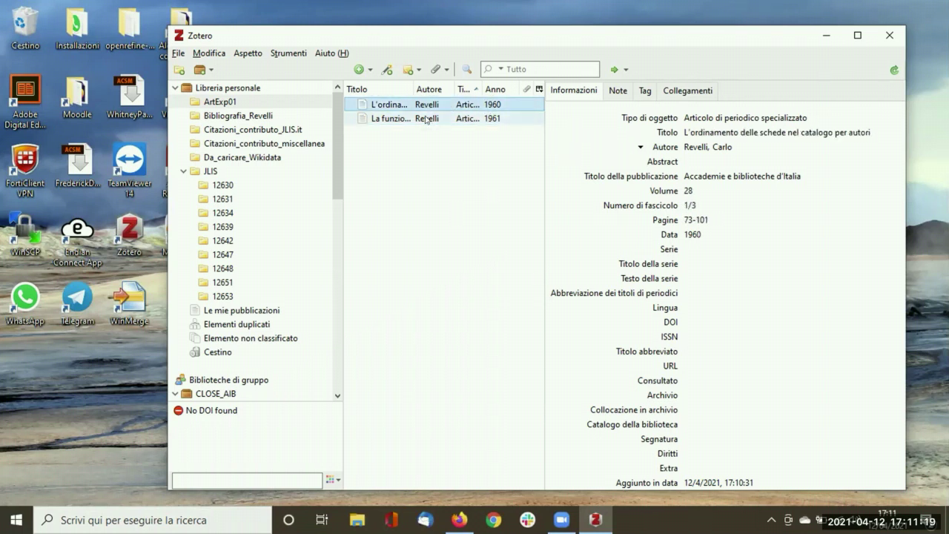
click(426, 118)
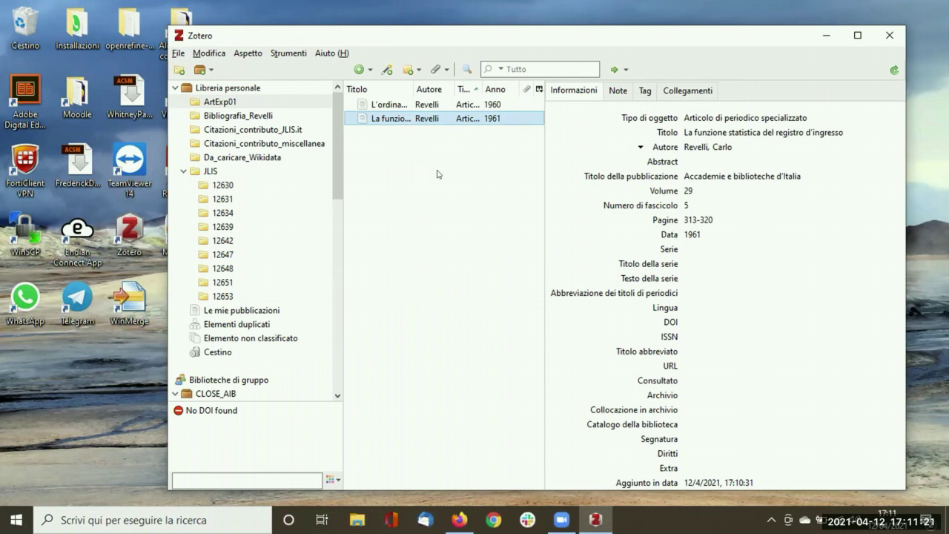
Copy the full title of the 1960 article, leaving the title field unchanged.
click(404, 106)
click(785, 131)
key(ctrl+c)
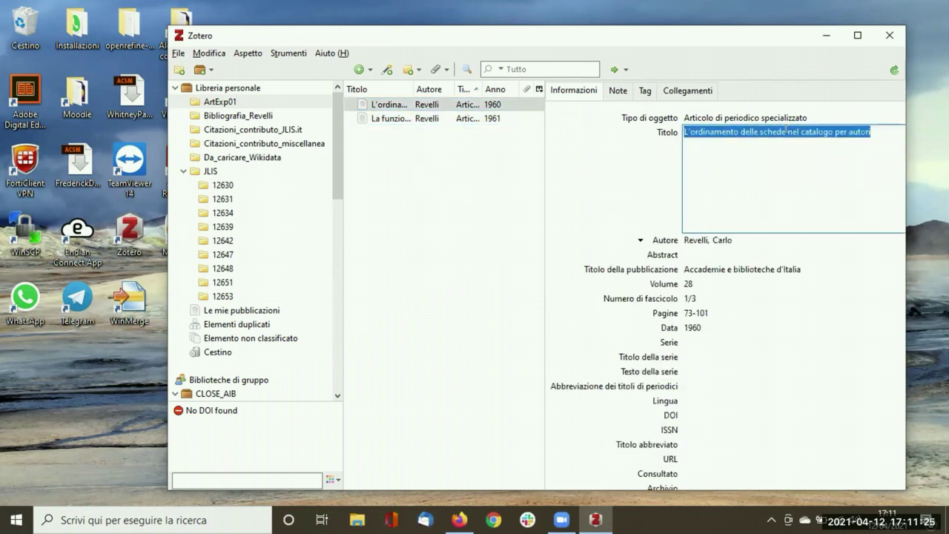
click(420, 229)
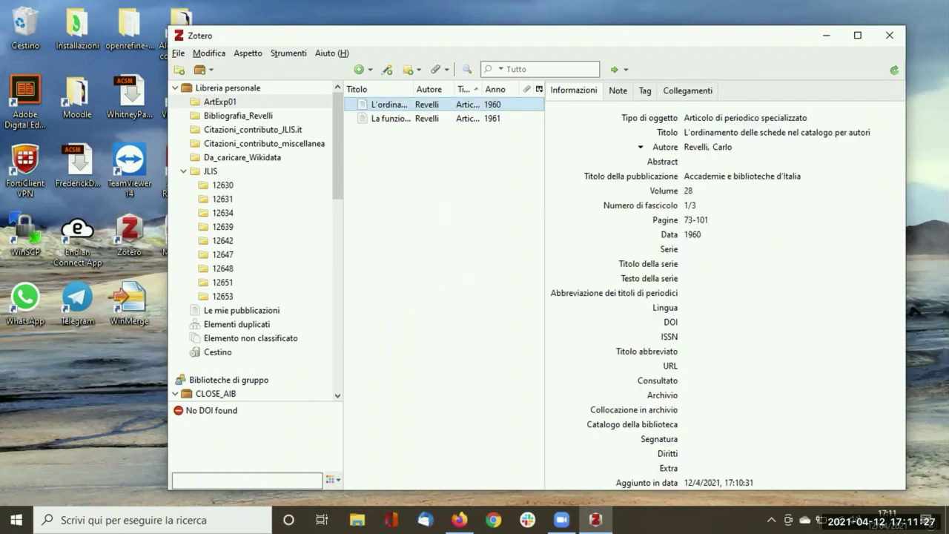
Switch to Wikidata in Firefox and search for the copied title "L'ordinamento delle schede nel catalogo per autori".
key(alt+Tab)
click(615, 31)
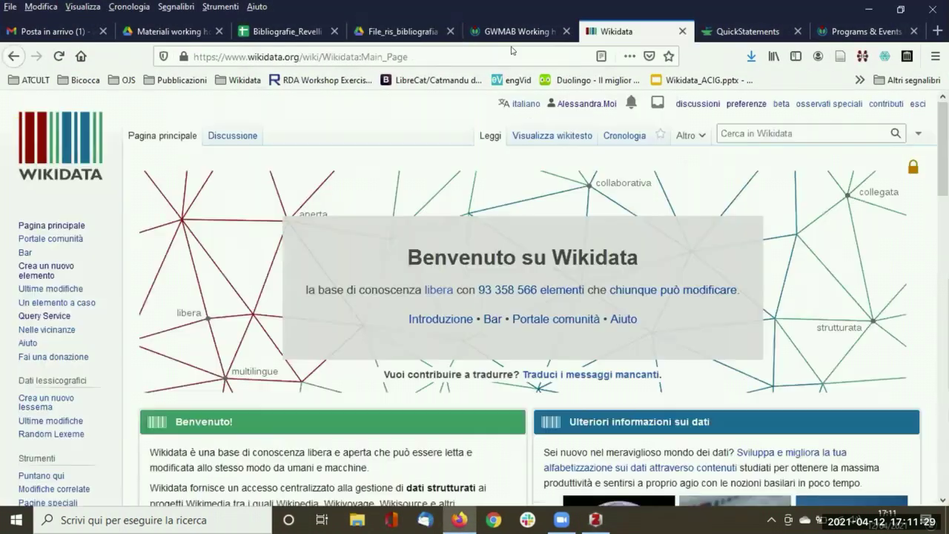
click(93, 154)
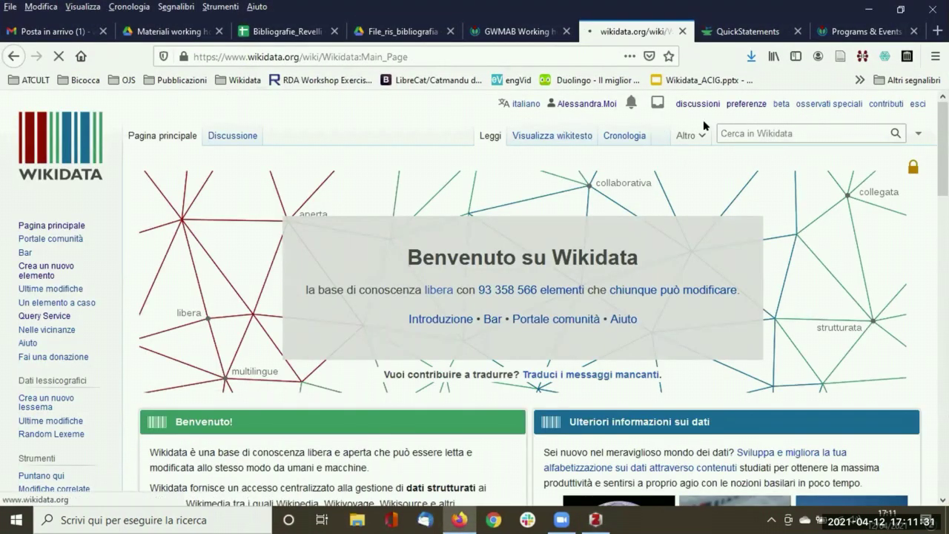
click(775, 132)
key(ctrl+v)
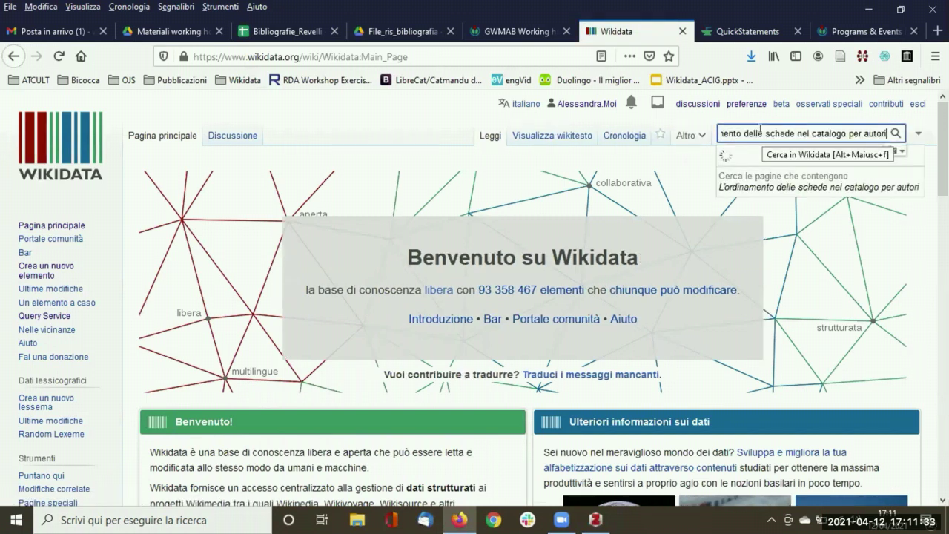
click(895, 134)
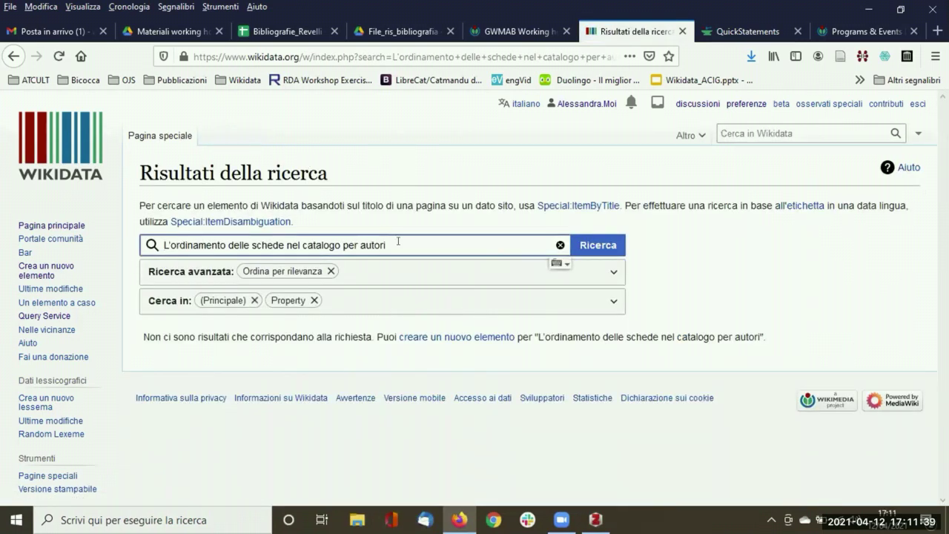
Clear the Wikidata search text, return to Zotero and copy the full title of the 1961 article.
drag(398, 243, 152, 245)
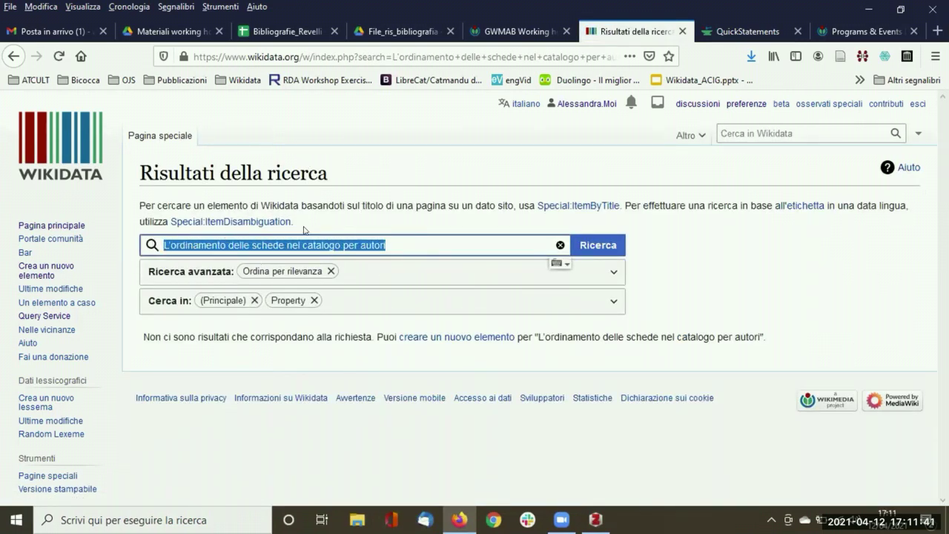
click(560, 245)
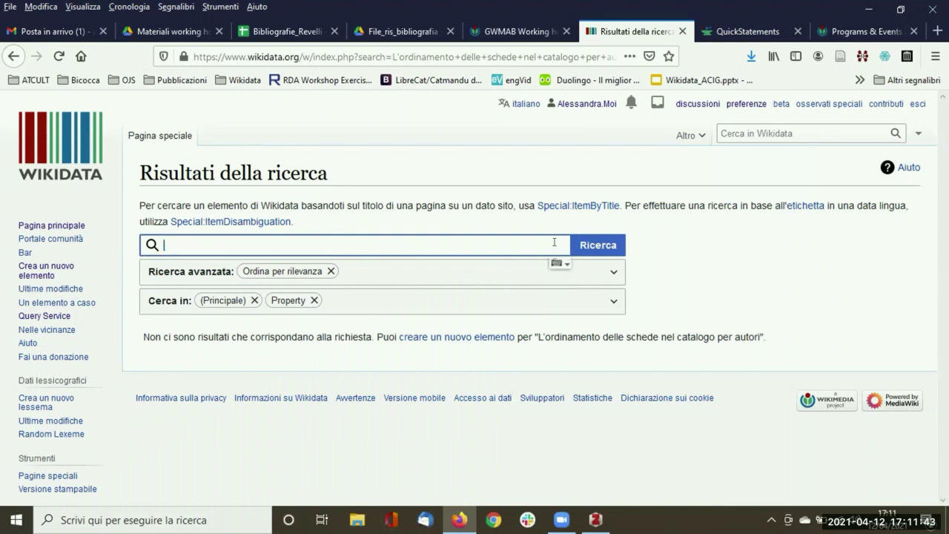
click(869, 8)
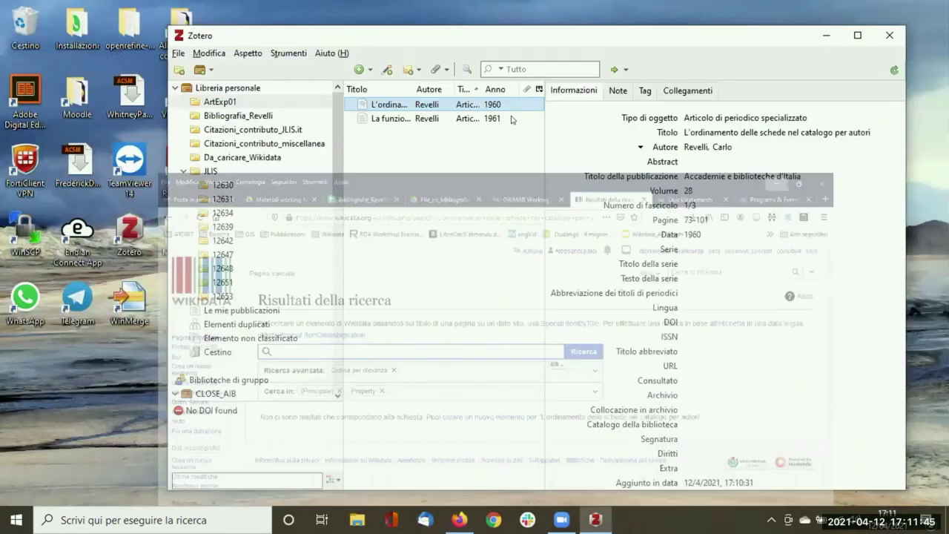
click(423, 119)
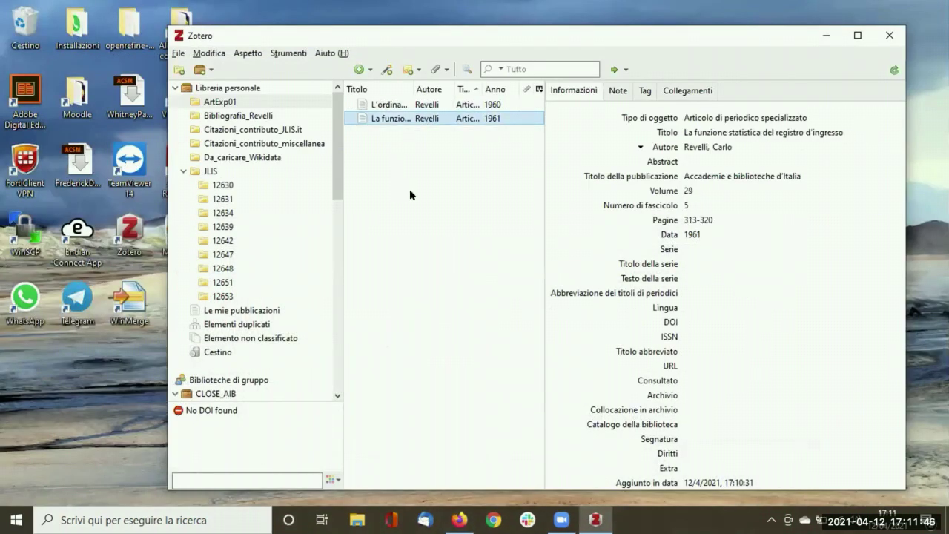
click(774, 132)
key(ctrl+c)
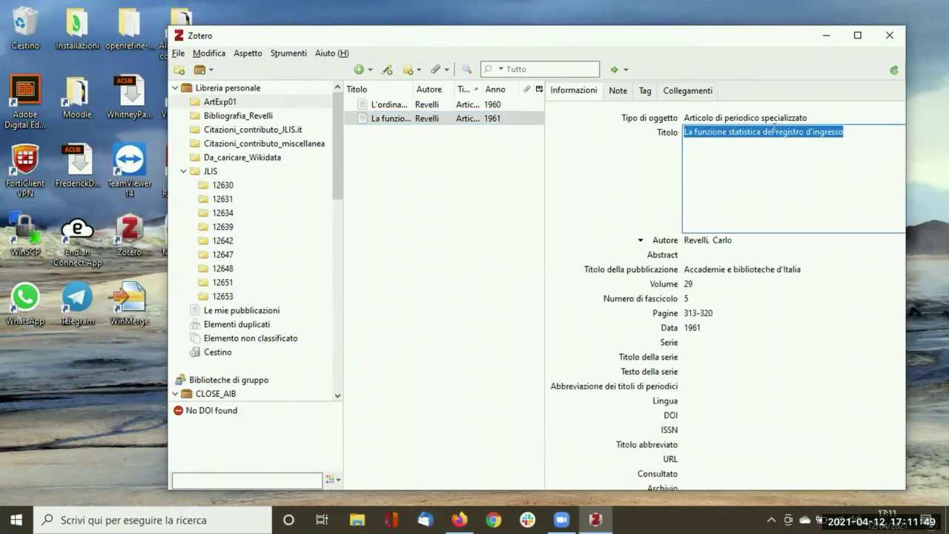
click(455, 185)
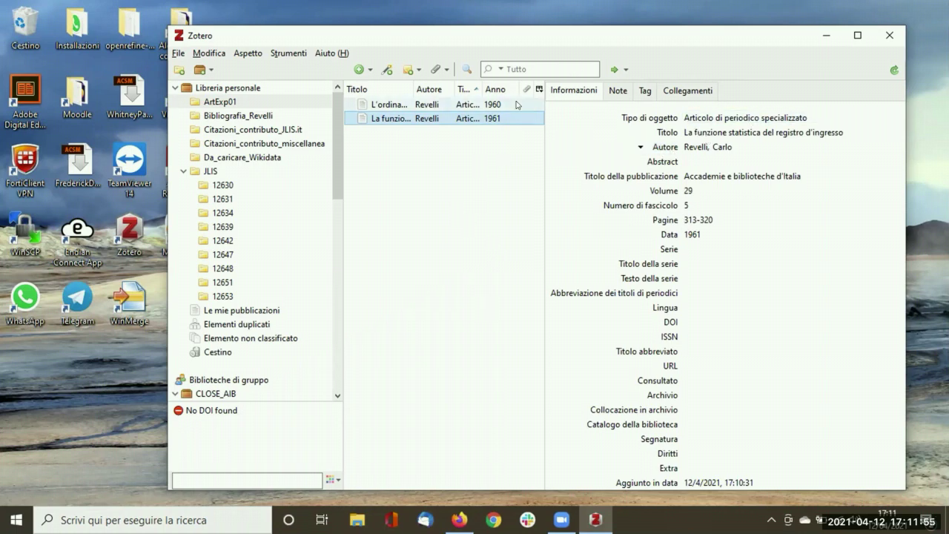
Switch back to Wikidata in Firefox and search for "La funzione statistica del registro d'ingresso".
click(459, 519)
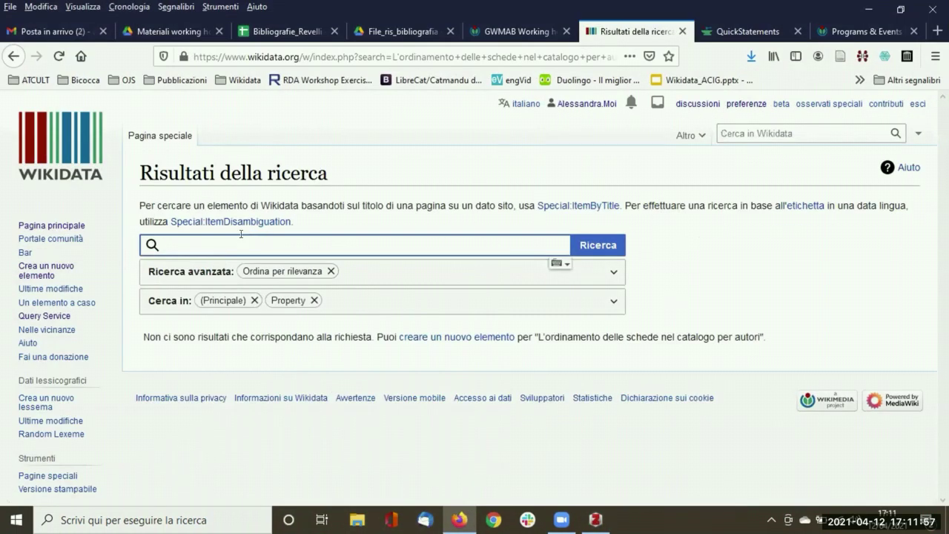
key(ctrl+v)
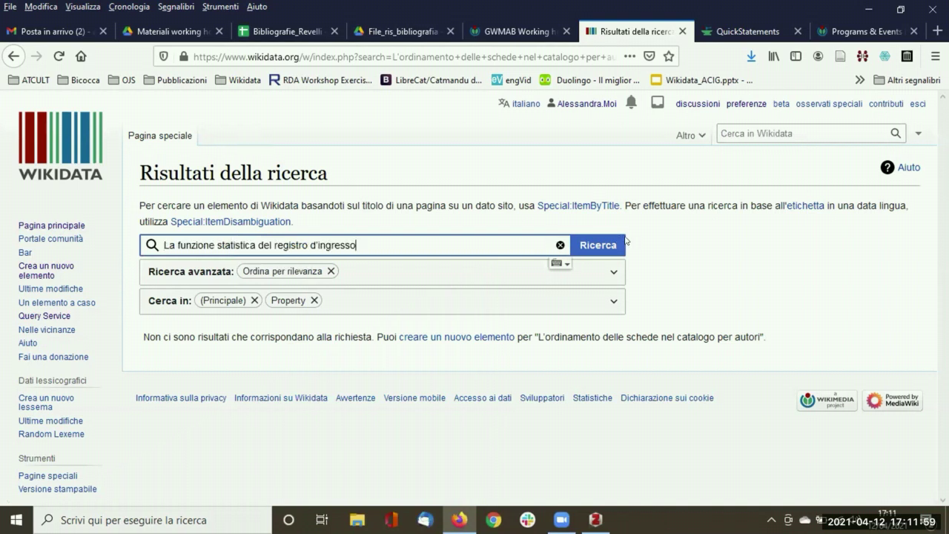
click(599, 246)
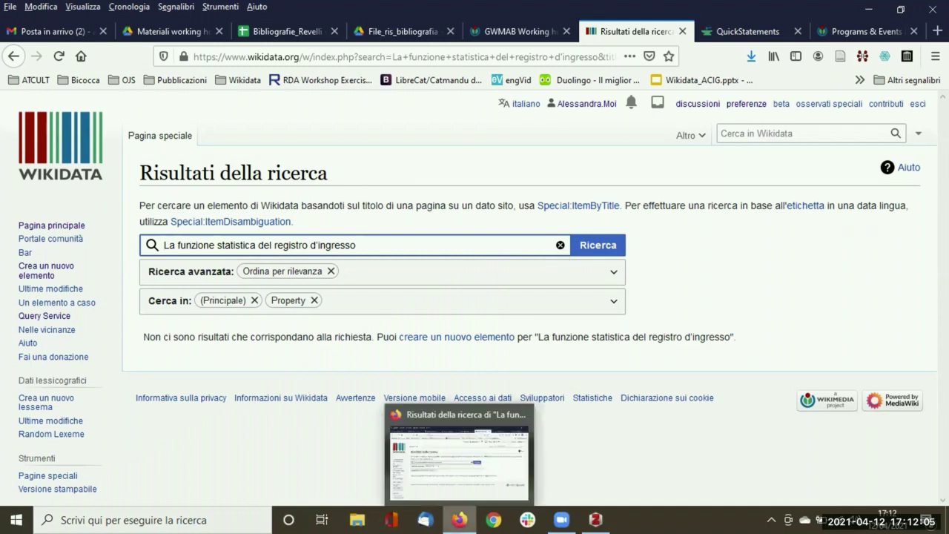
Return to Zotero and review the records of both articles in the ArtExp01 collection.
click(596, 519)
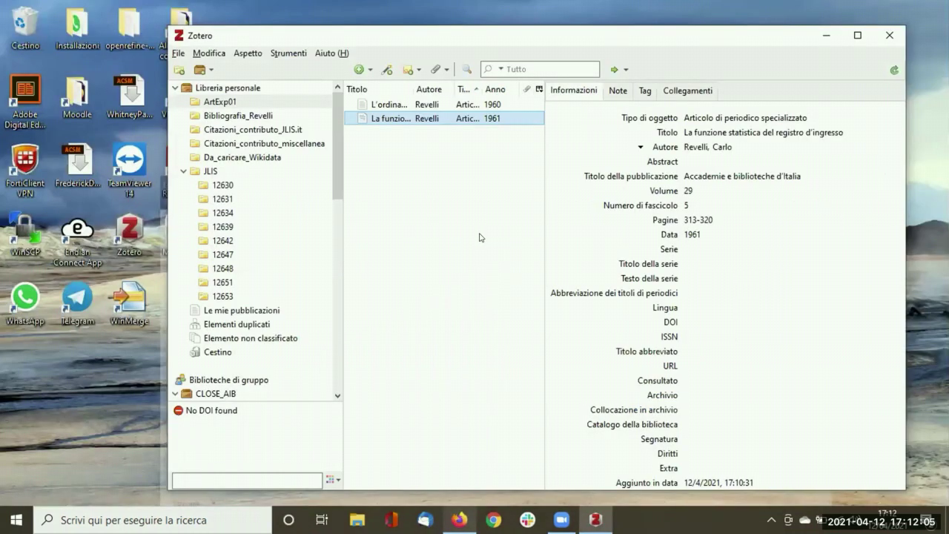
click(429, 106)
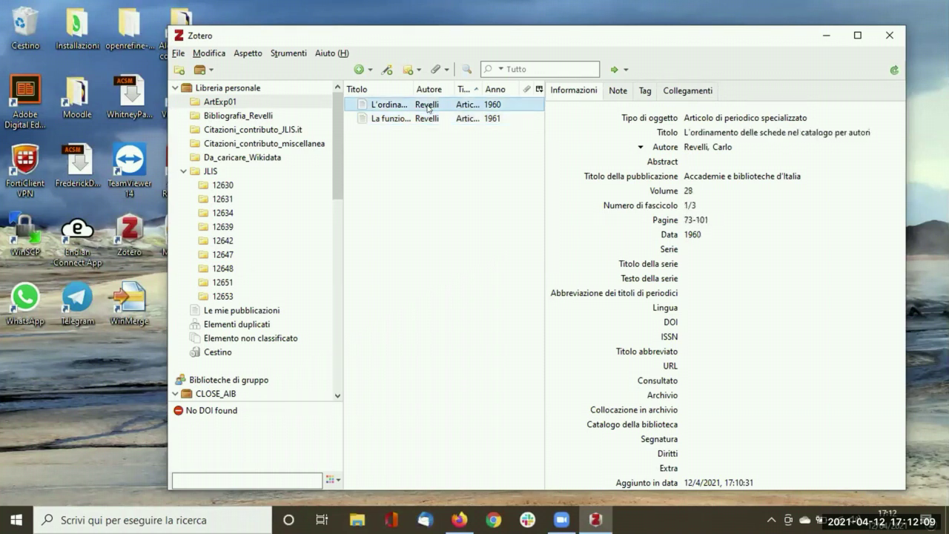
click(414, 119)
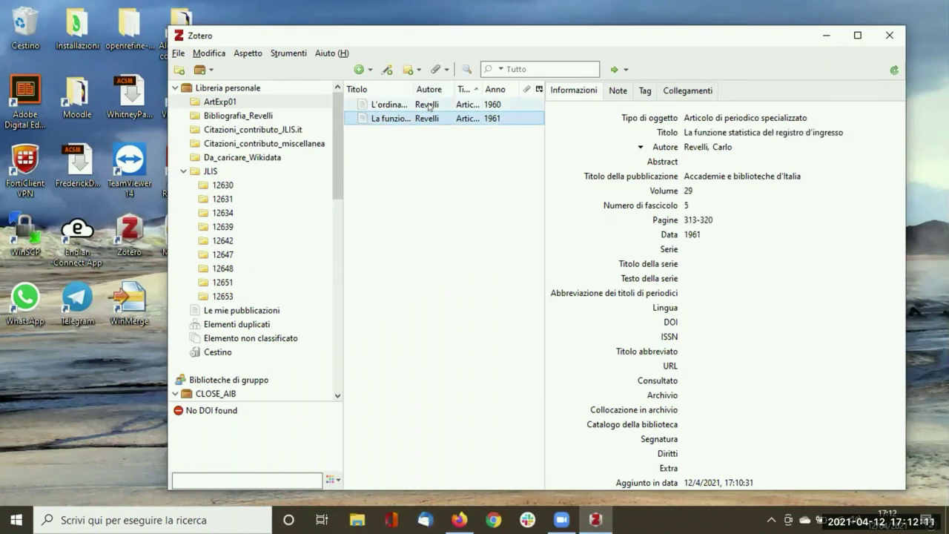
click(512, 105)
click(411, 119)
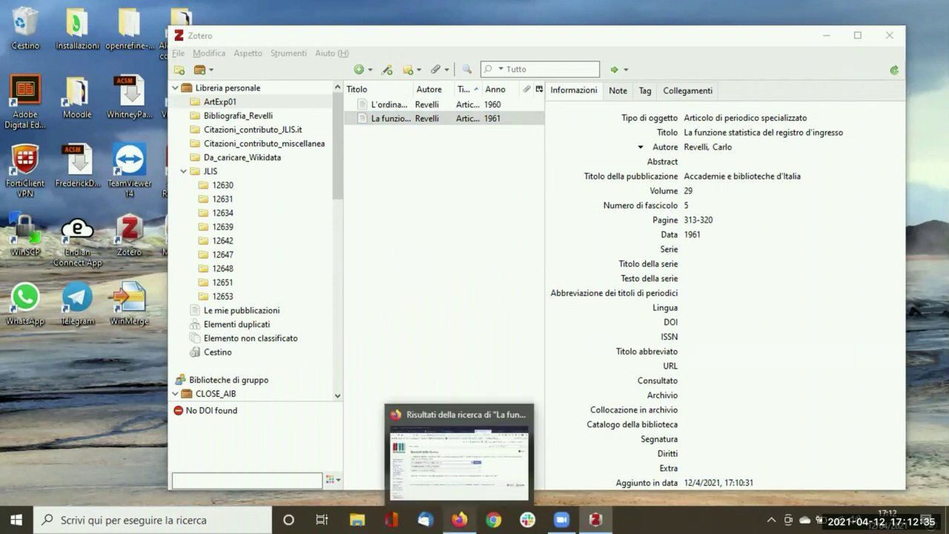
Switch to the Bibliografie_Revelli spreadsheet in Firefox, view its sharing settings, close them and select the uploader cell for ArtExp02.
key(alt+Tab)
click(286, 31)
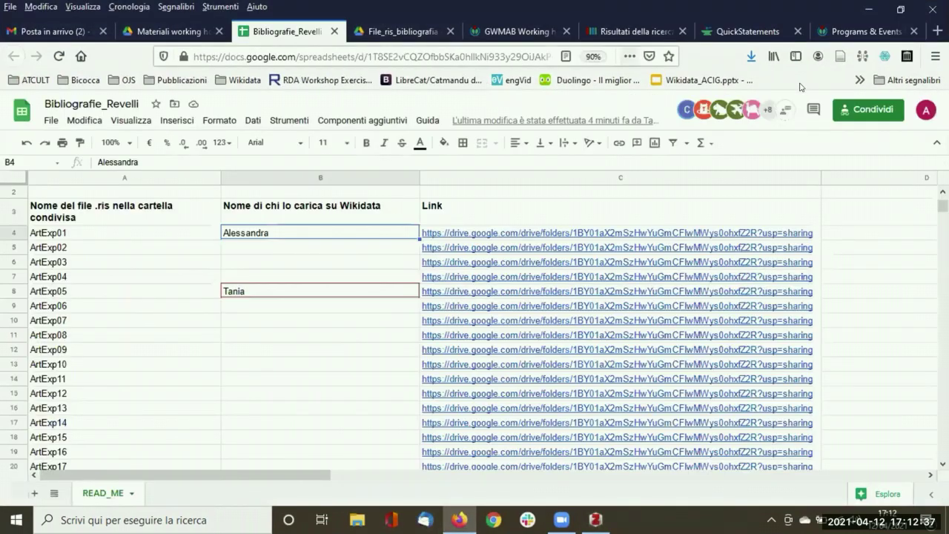
click(860, 115)
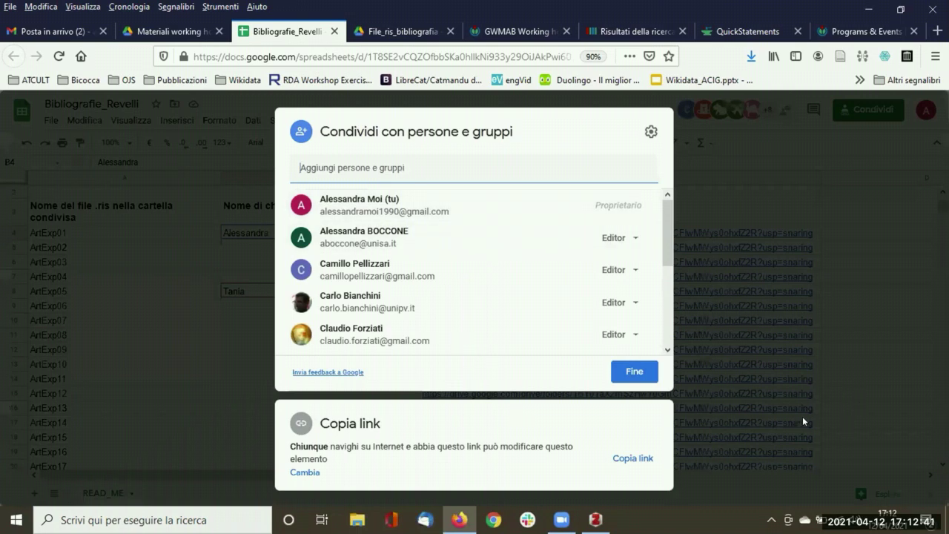
click(264, 254)
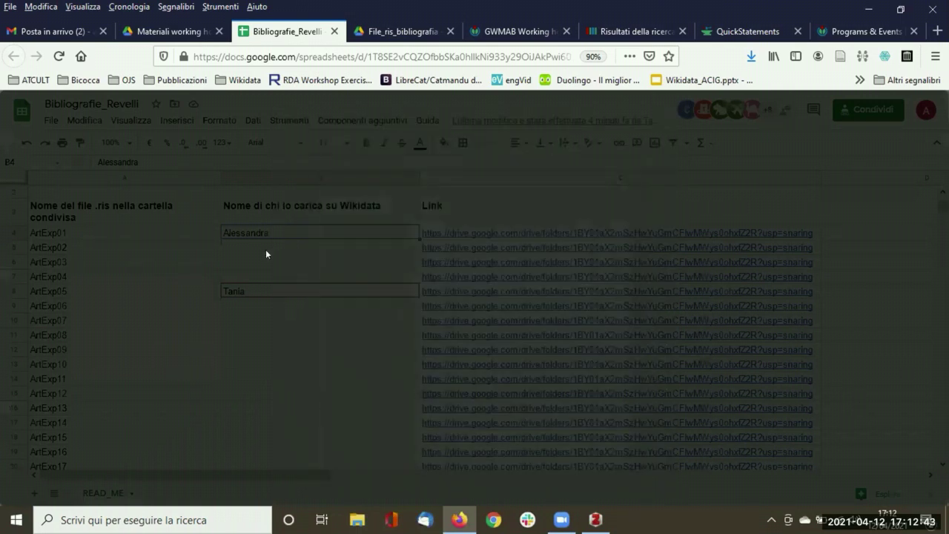
click(255, 247)
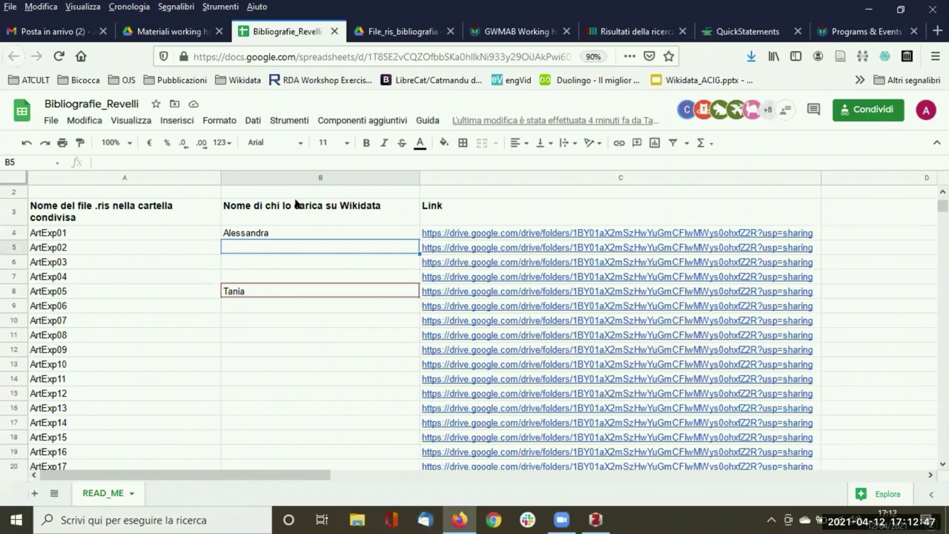
Go back to Zotero, look through the two ArtExp01 articles again and leave the 1960 one selected.
click(864, 8)
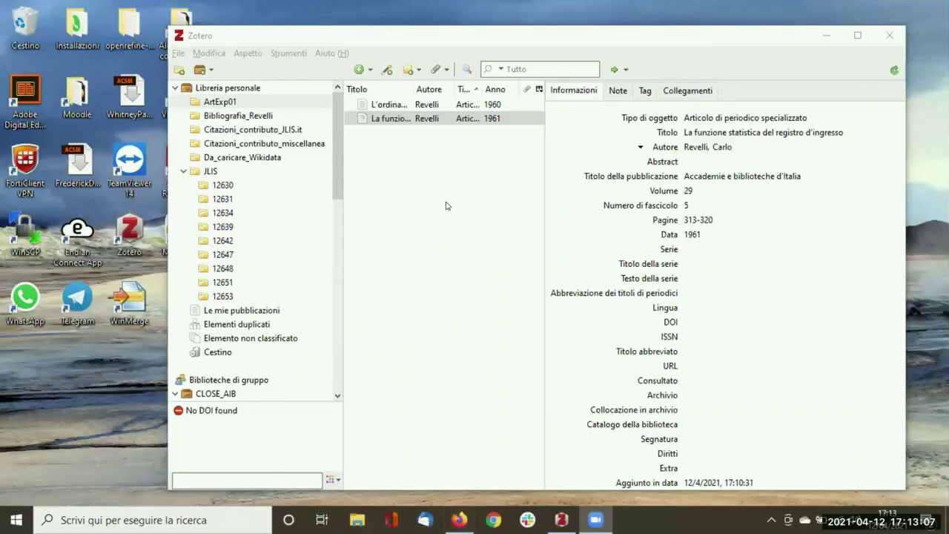
click(395, 104)
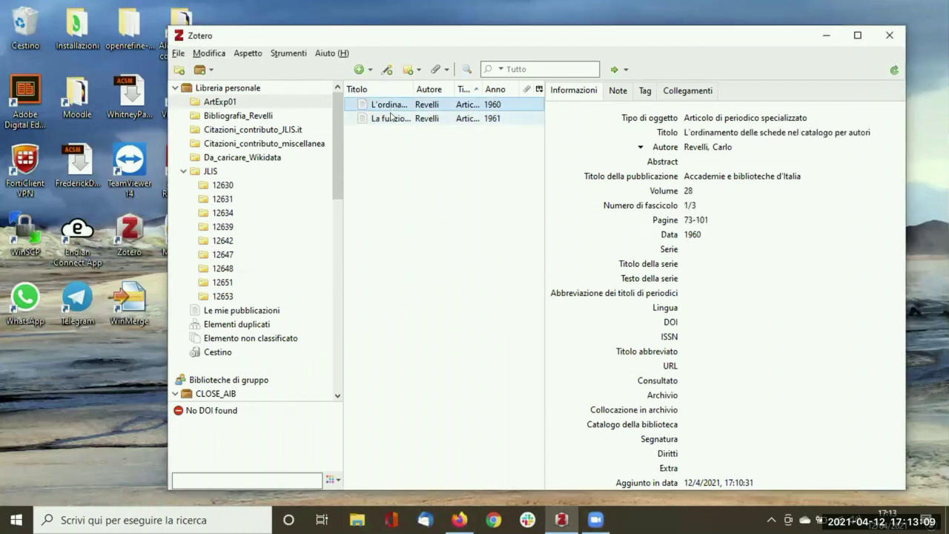
click(390, 118)
click(391, 105)
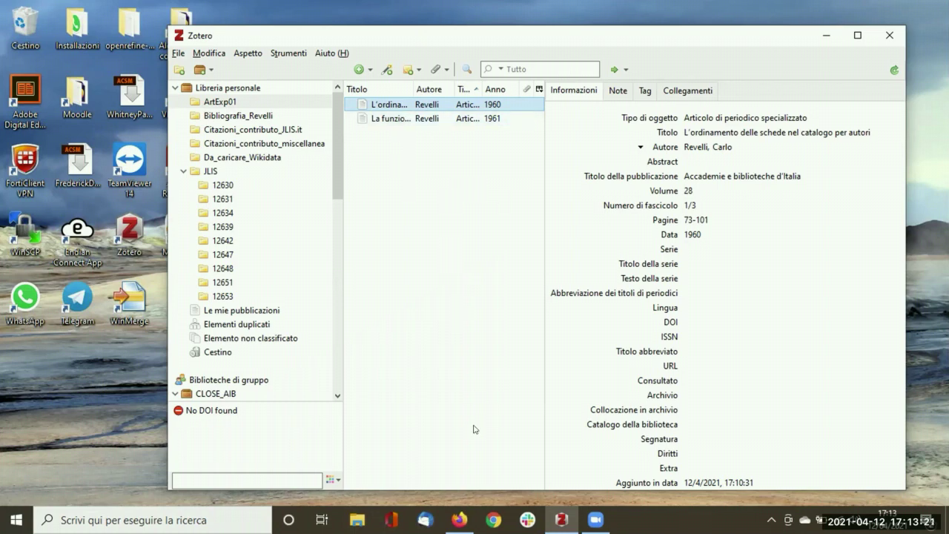
Switch to QuickStatements in Firefox, log in through MediaWiki and allow it to edit on the account's behalf.
click(460, 519)
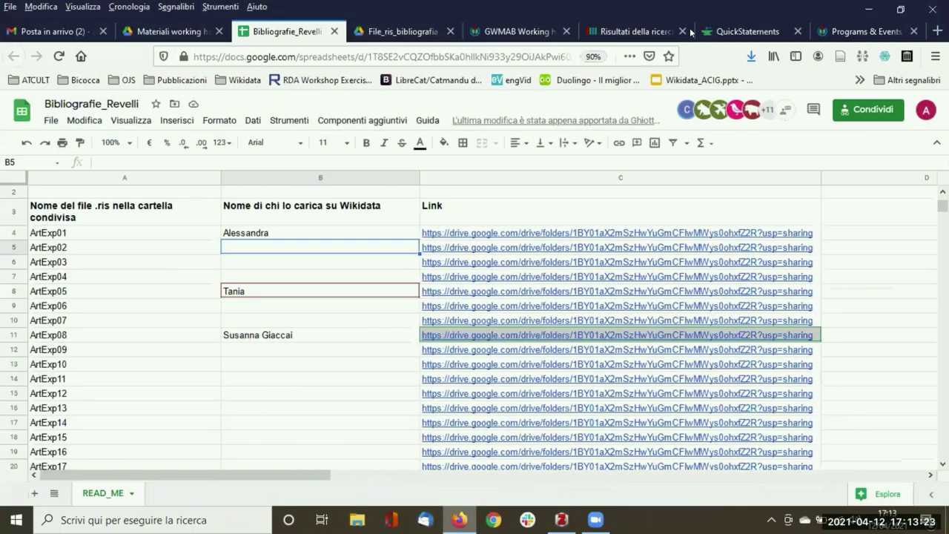
click(637, 32)
click(715, 31)
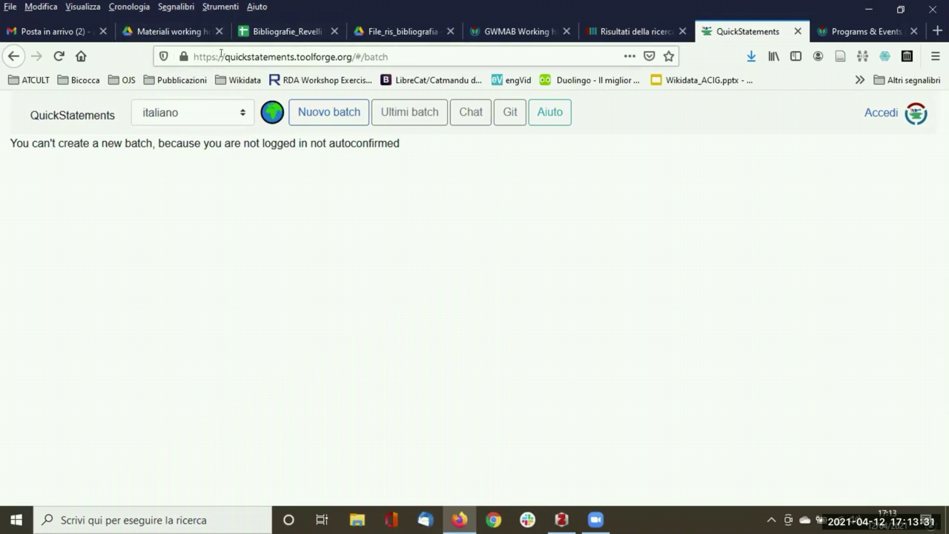
drag(221, 57, 353, 56)
click(288, 368)
click(872, 116)
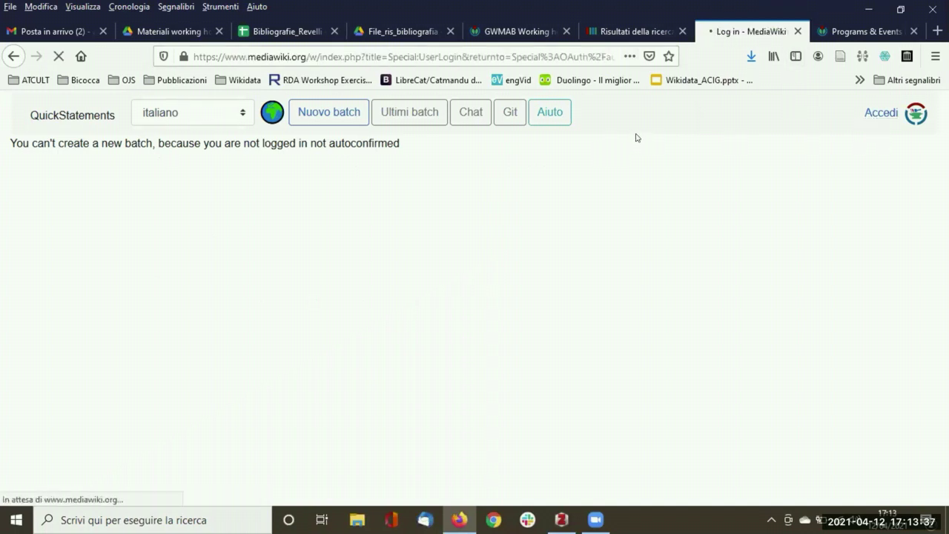
click(236, 440)
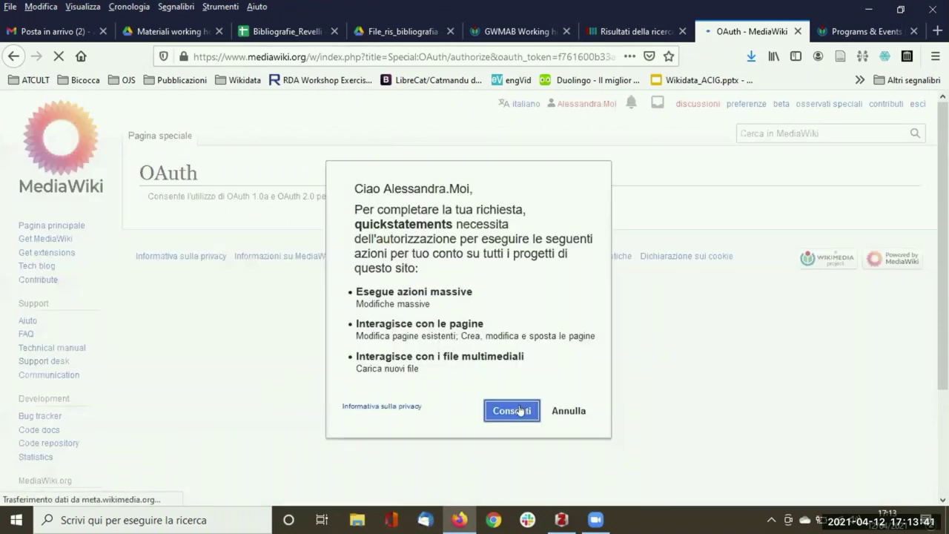
click(494, 408)
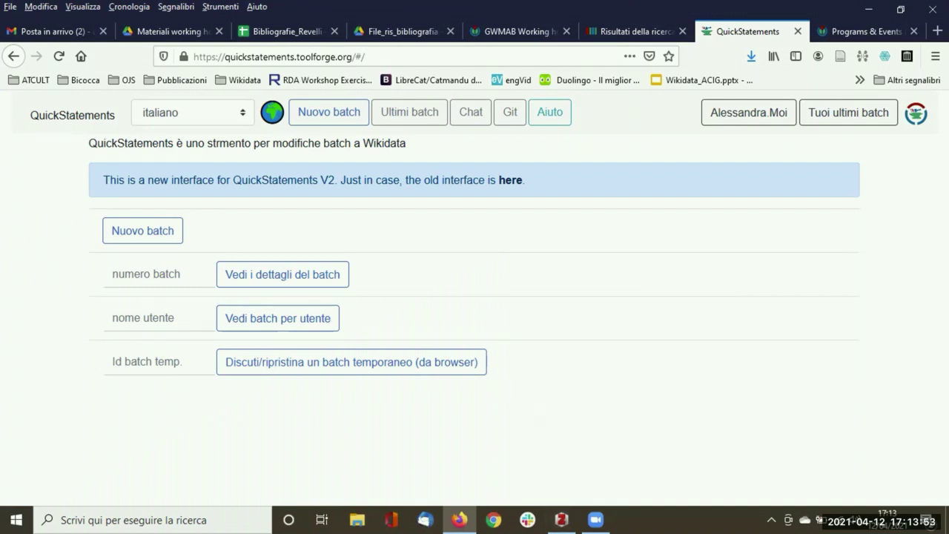
Return to Zotero, compare the 1960 and 1961 article records in ArtExp01 and minimize the window.
key(alt+Tab)
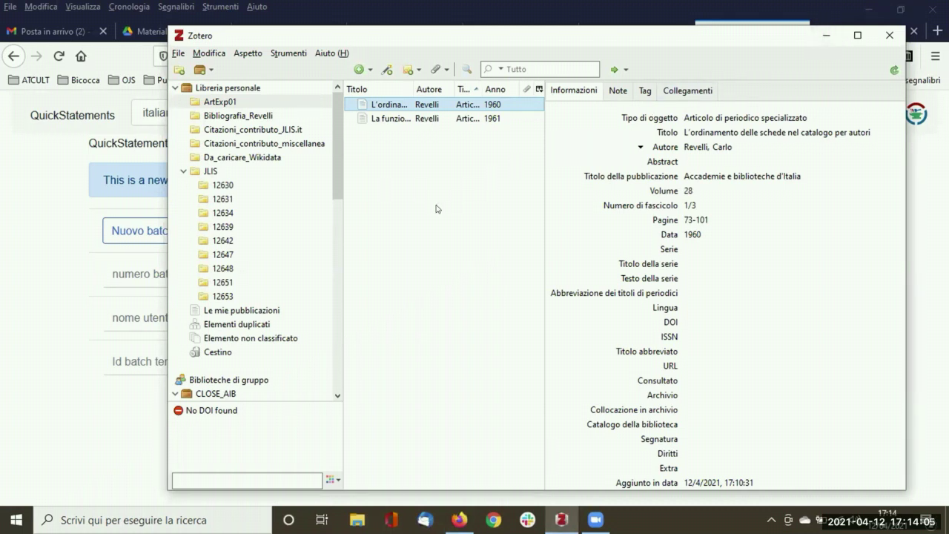
click(385, 118)
click(445, 105)
click(384, 119)
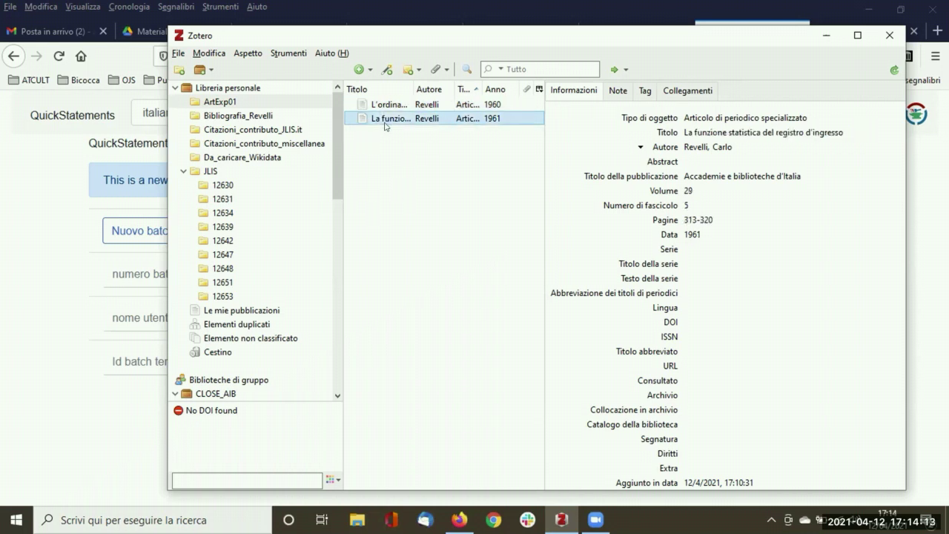
click(406, 104)
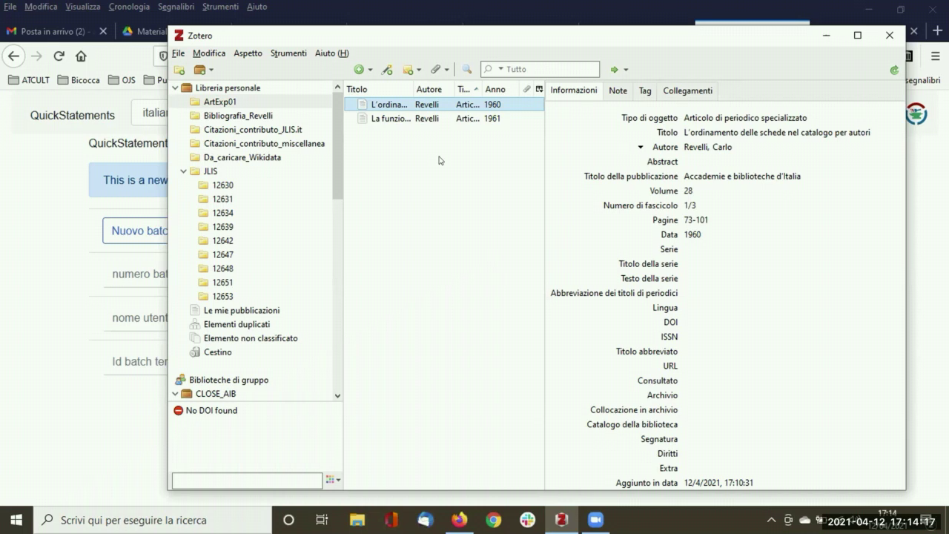
click(401, 118)
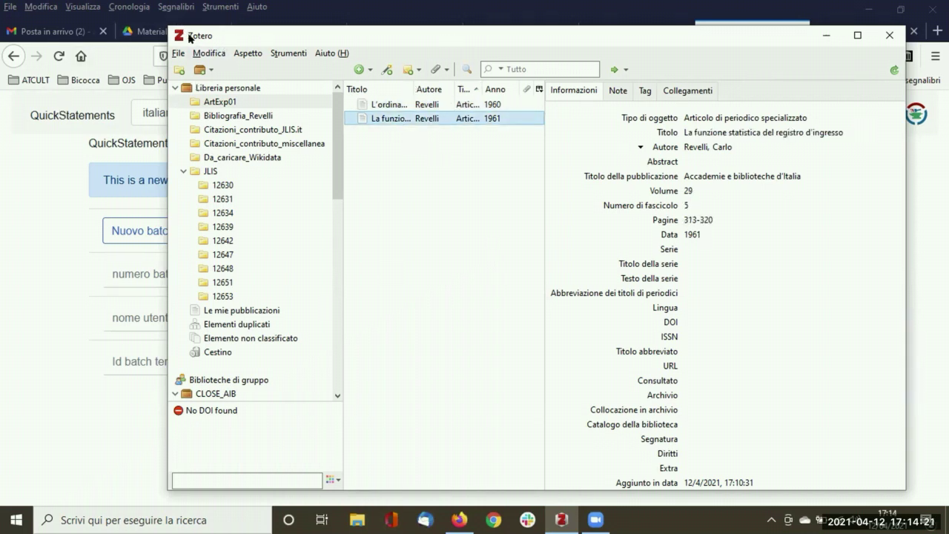
click(819, 36)
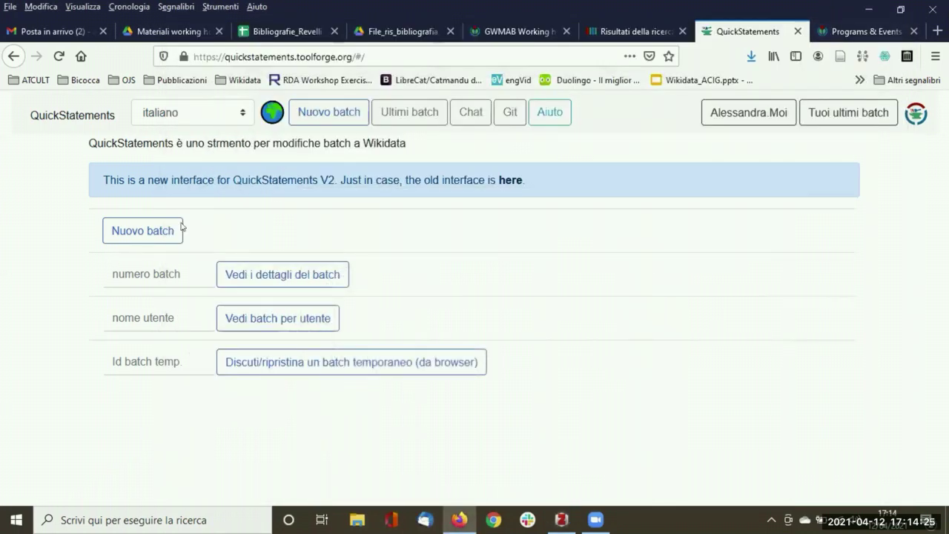
Create a new Wikidata batch in QuickStatements and arrange the Firefox and Zotero windows side by side.
click(141, 236)
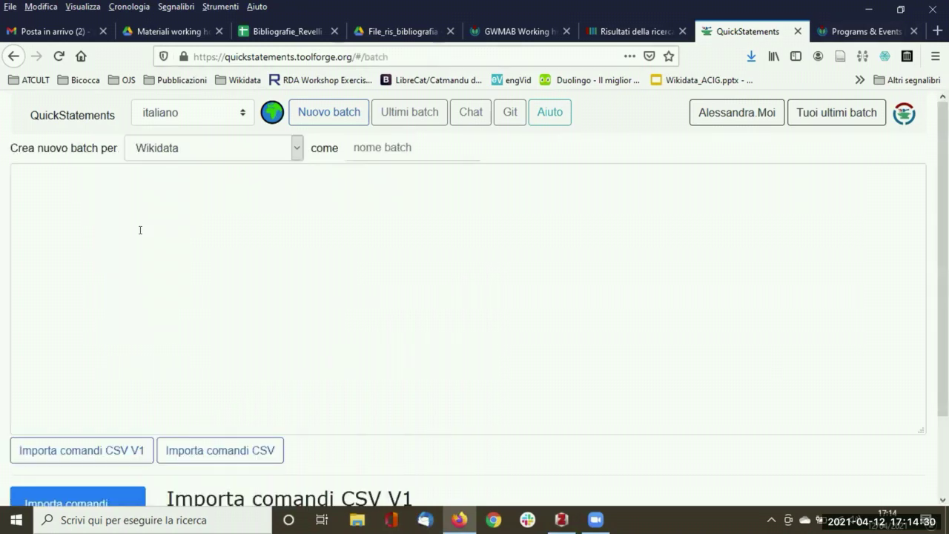
click(900, 9)
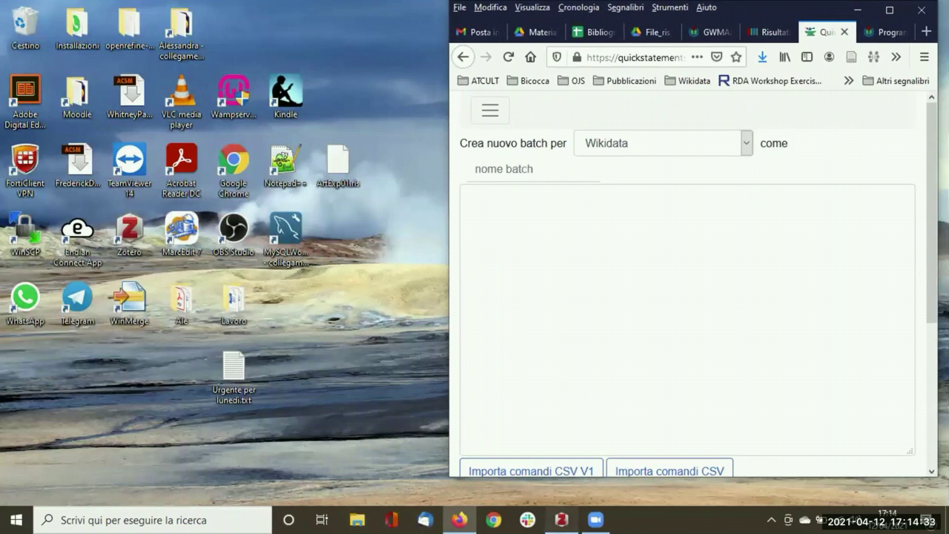
click(562, 519)
drag(530, 41, 210, 21)
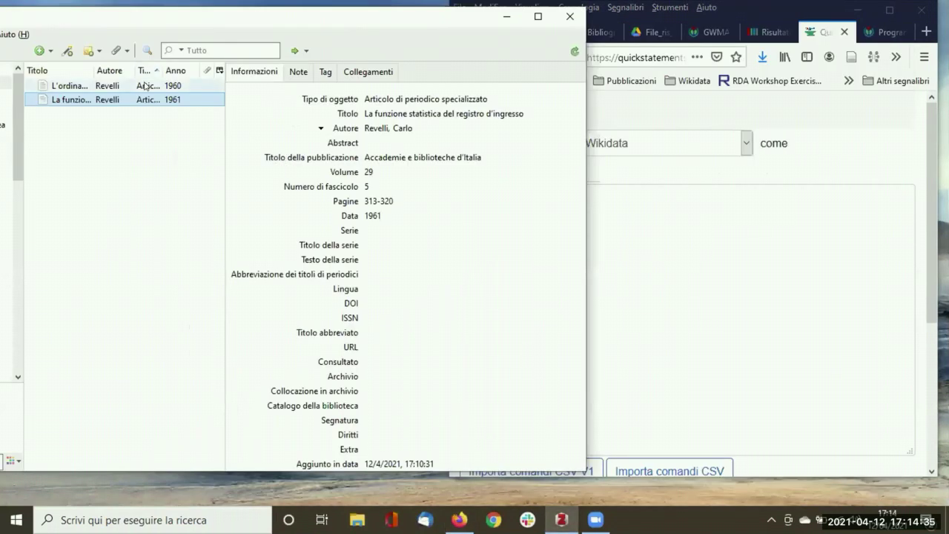
Transfer both ArtExp01 articles from Zotero into the batch as QuickStatements commands, then minimize Zotero and maximize Firefox.
click(141, 84)
shift+click(153, 99)
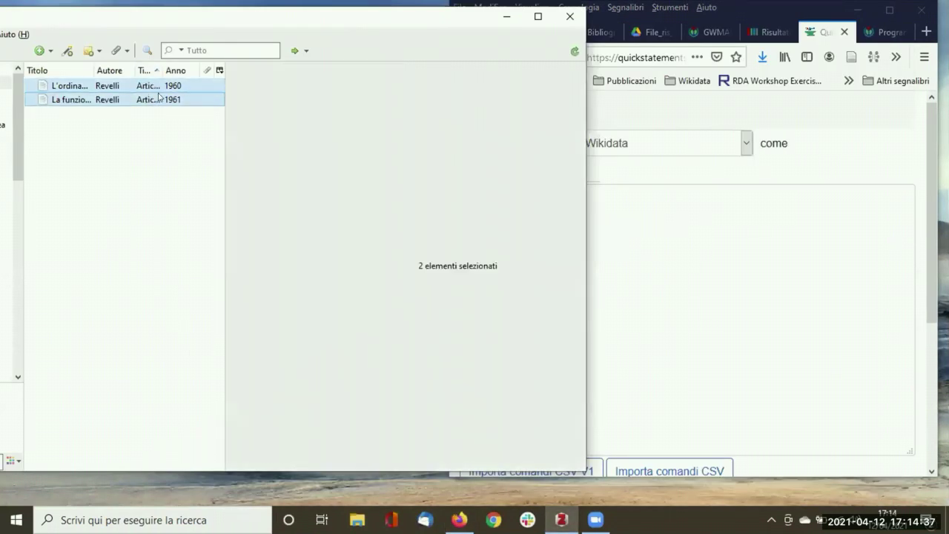
drag(158, 88, 716, 254)
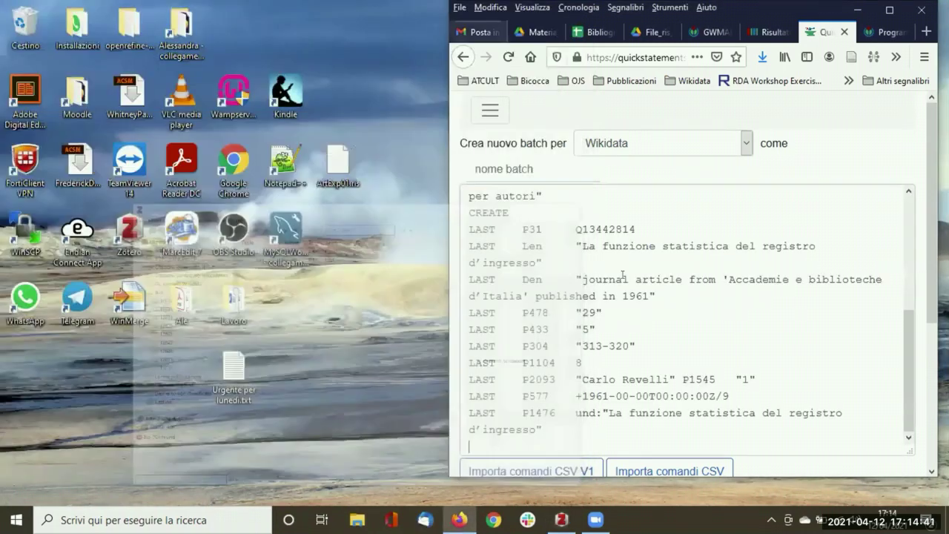
click(507, 16)
click(889, 9)
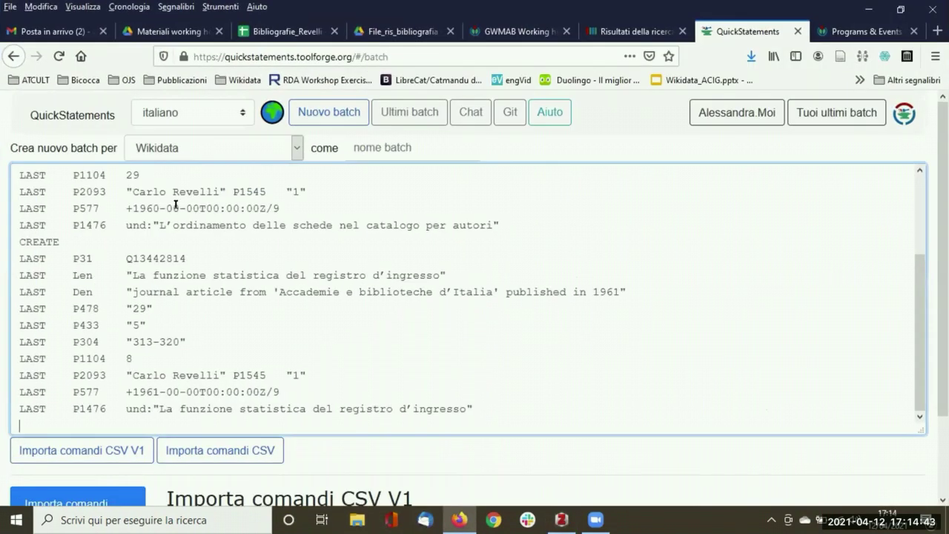
Examine the generated commands for both articles, comparing the CREATE line and P31 statement that begin each block.
scroll(197, 223, up, 3)
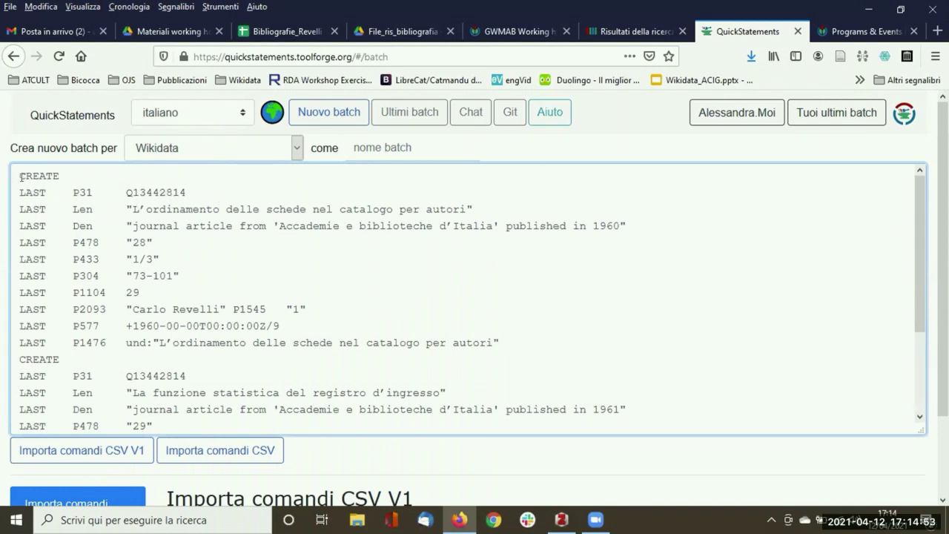
drag(16, 172, 517, 331)
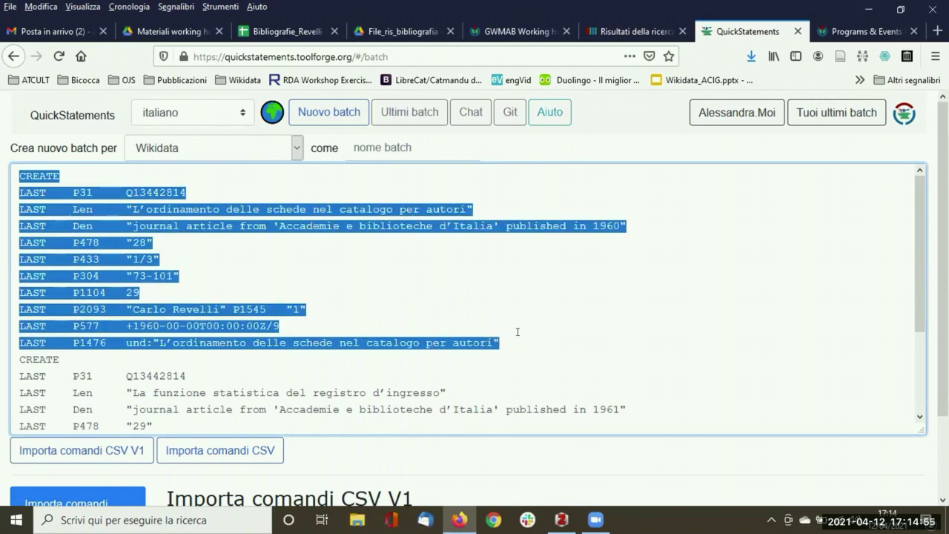
click(164, 213)
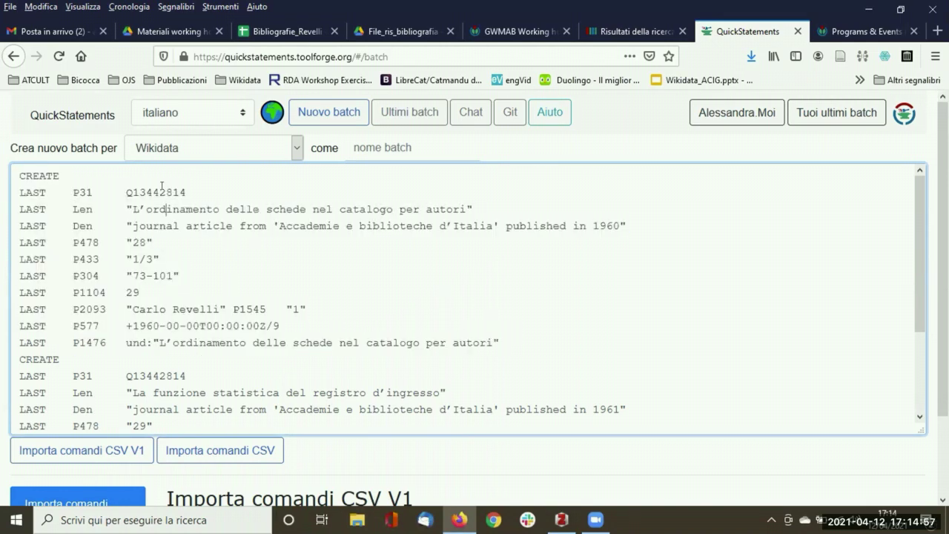
scroll(64, 274, down, 2)
scroll(137, 251, up, 2)
drag(14, 172, 195, 188)
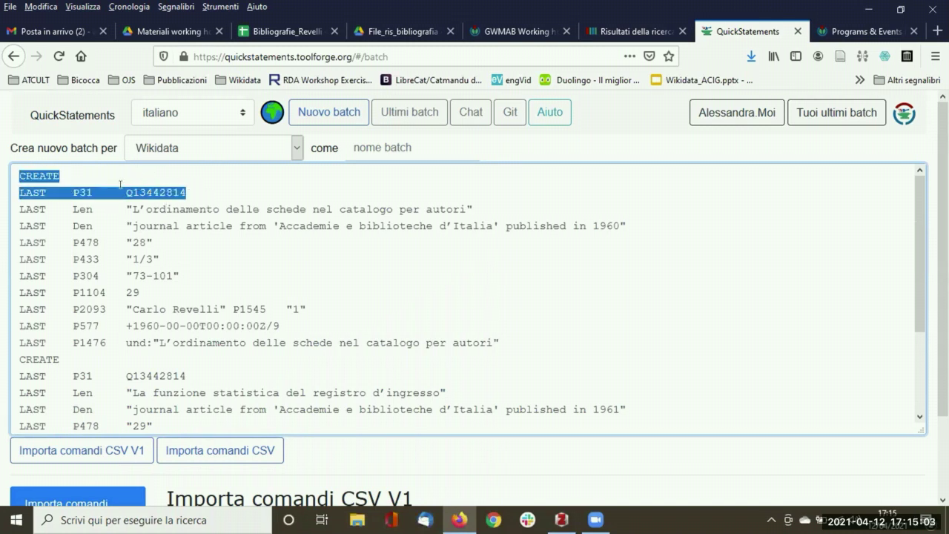
scroll(37, 273, down, 2)
drag(21, 283, 219, 304)
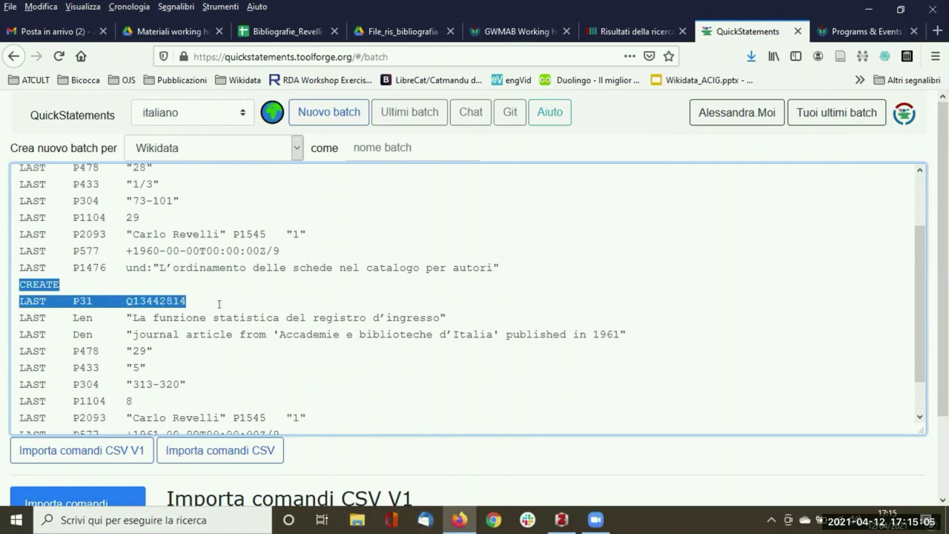
double_click(38, 284)
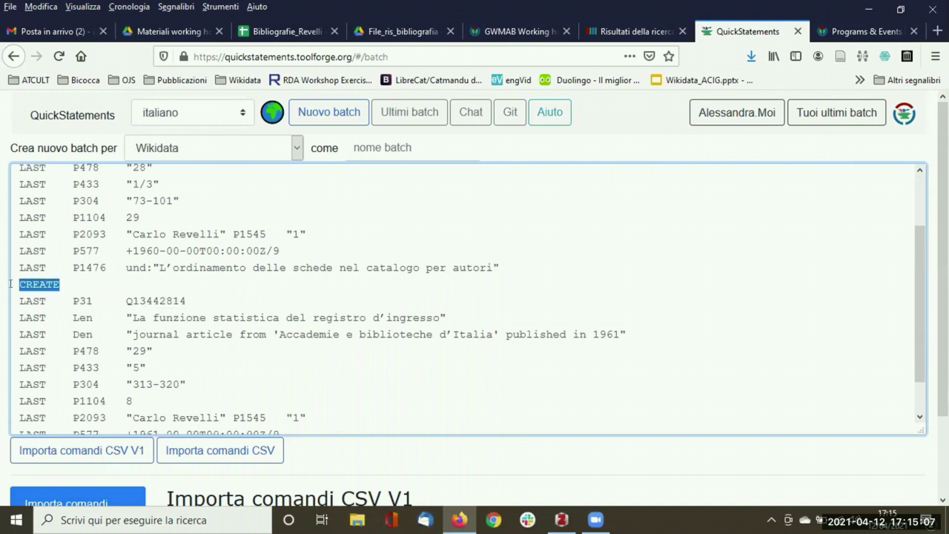
scroll(54, 267, up, 2)
drag(61, 174, 5, 172)
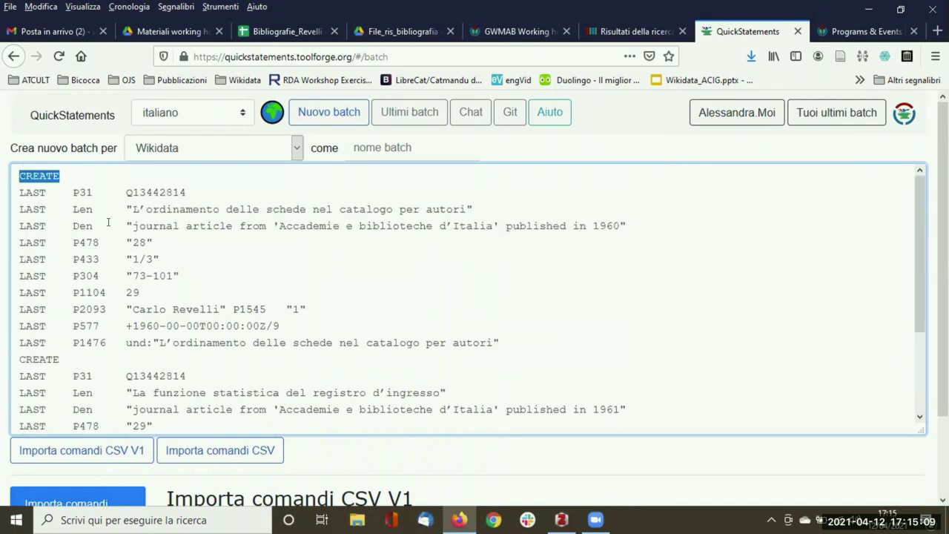
Import the commands as CSV V1, check the preview of both items and run the batch.
scroll(116, 215, down, 5)
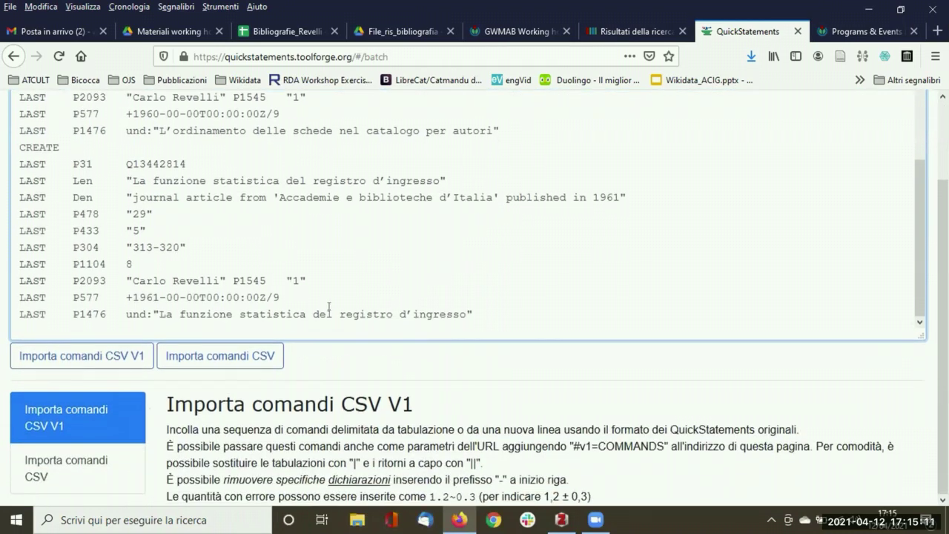
click(120, 363)
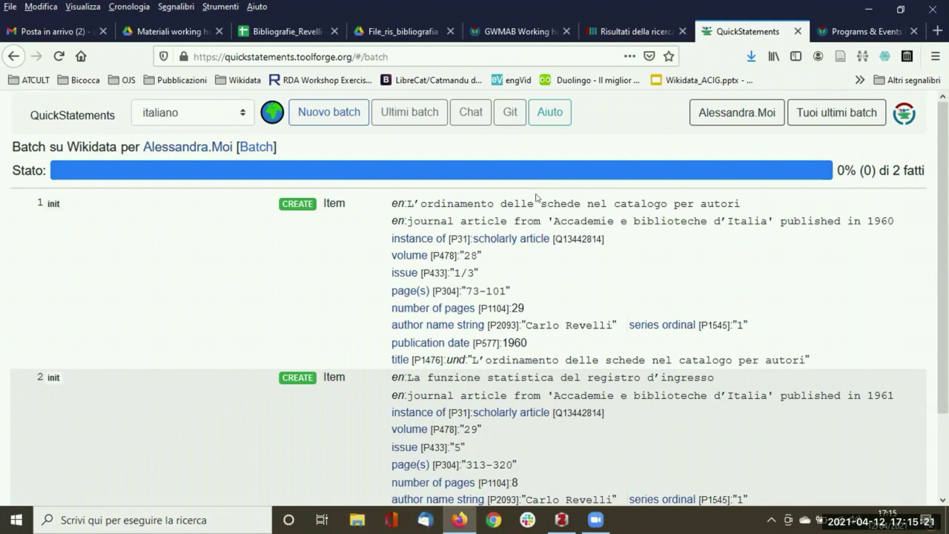
scroll(304, 234, down, 2)
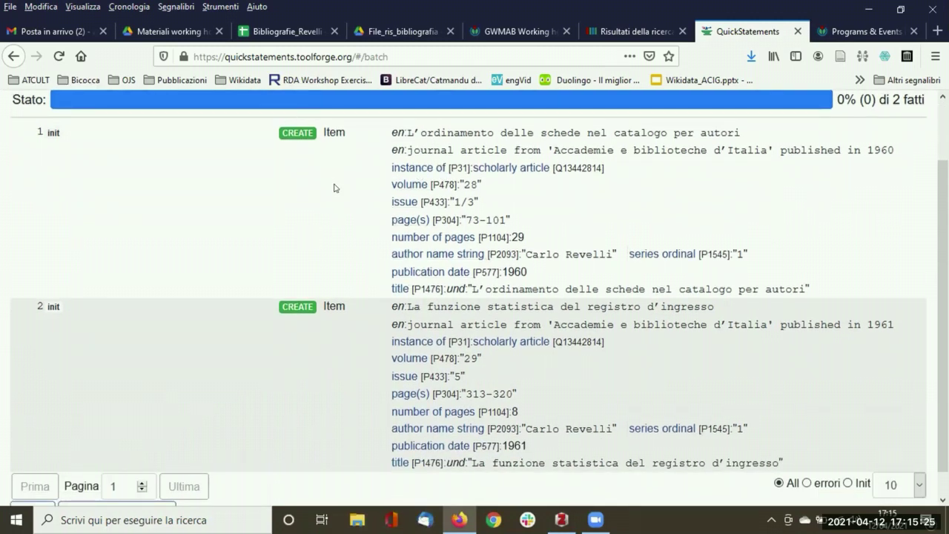
scroll(334, 188, down, 1)
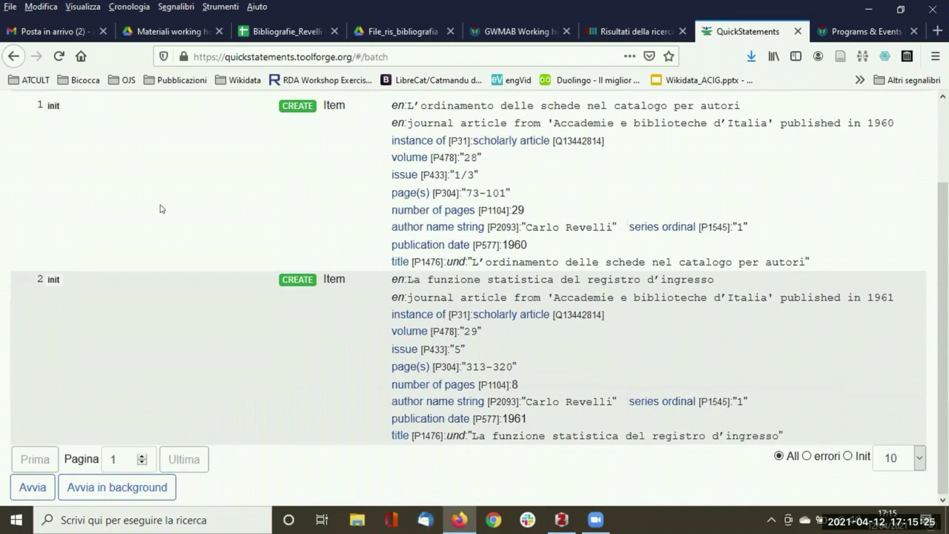
click(20, 486)
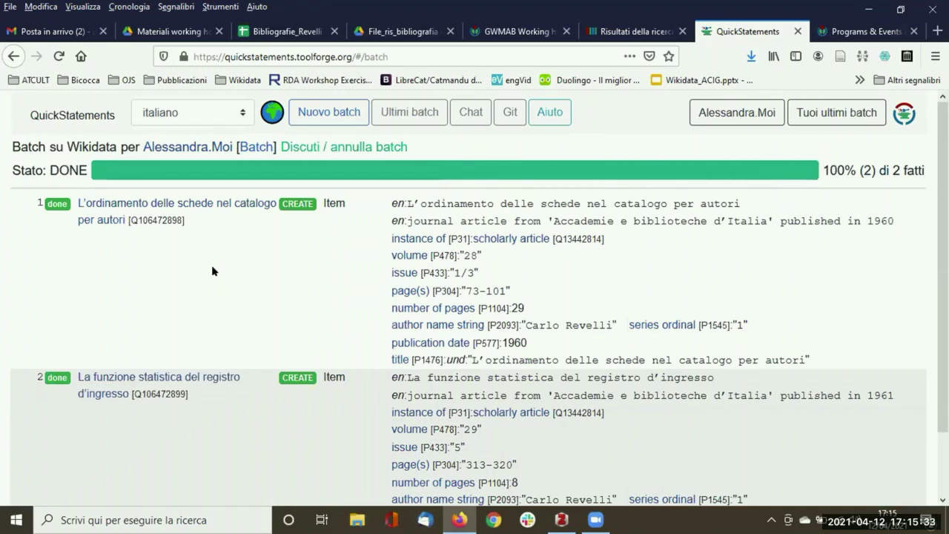
Look over the processed batch and open the new Wikidata item "L'ordinamento delle schede nel catalogo per autori" in a separate tab.
scroll(211, 271, down, 3)
scroll(216, 244, up, 3)
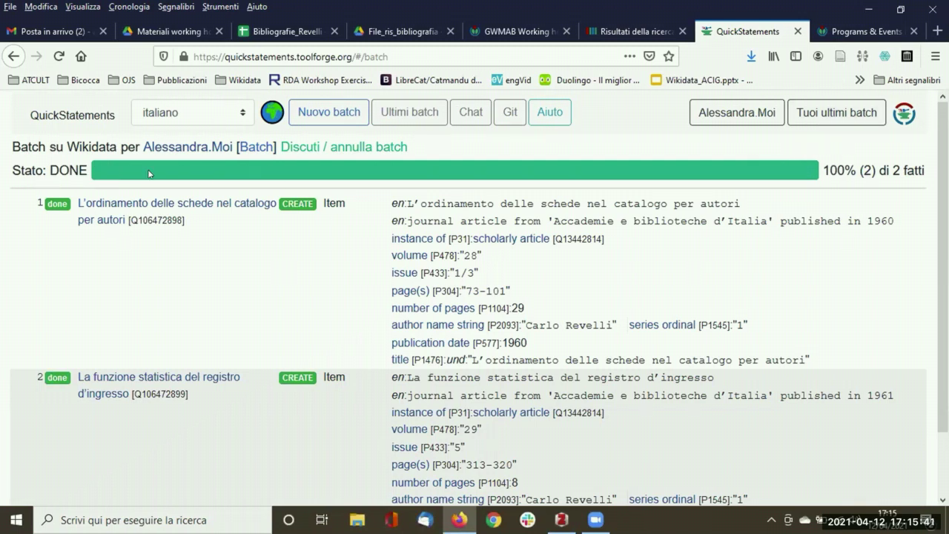
right_click(109, 205)
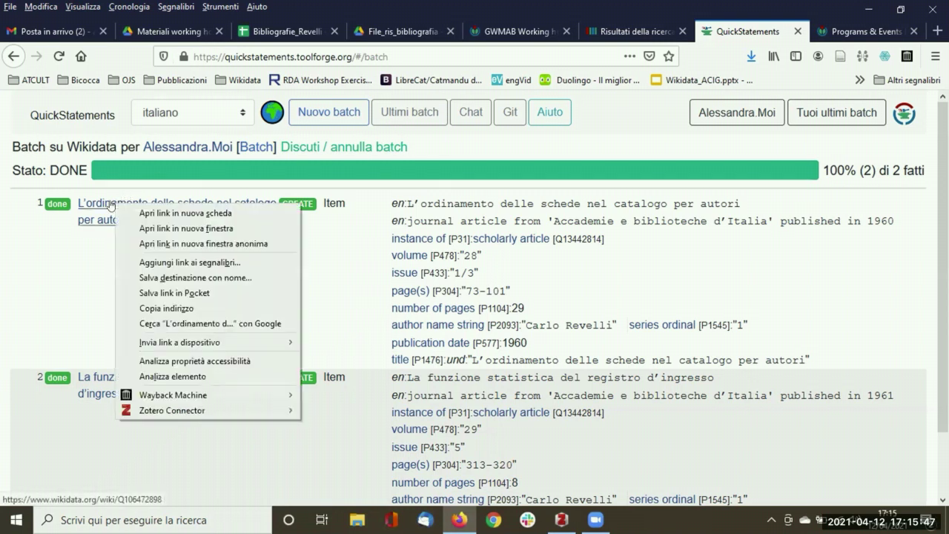
click(88, 266)
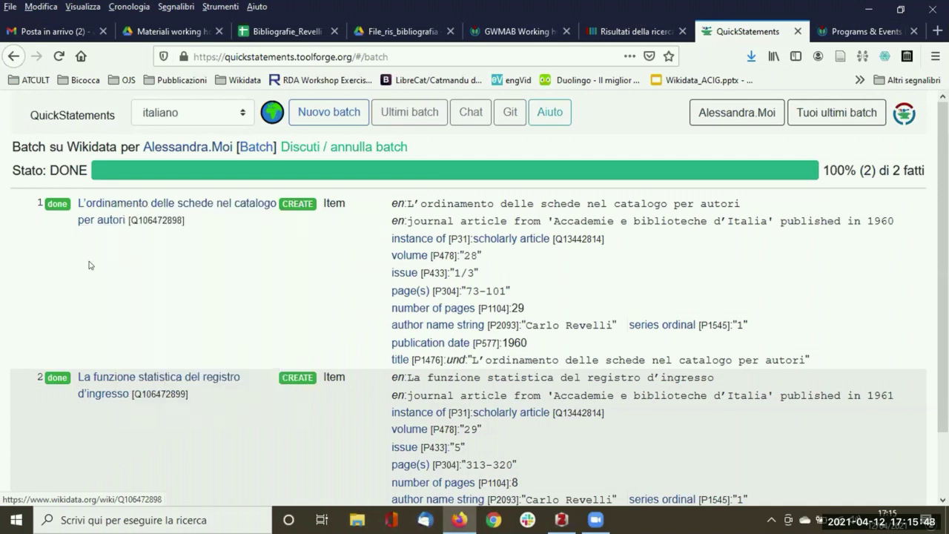
right_click(103, 220)
click(94, 217)
right_click(94, 217)
click(122, 225)
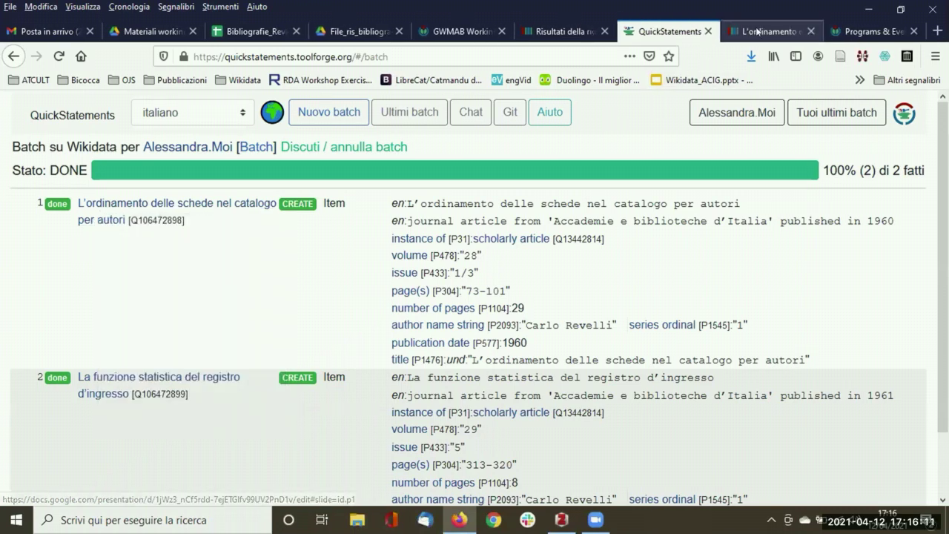
key(ctrl+Tab)
Make the item's terms editable and copy the English label "L'ordinamento delle schede nel catalogo per autori" into the Italian label.
drag(153, 170, 532, 172)
click(565, 175)
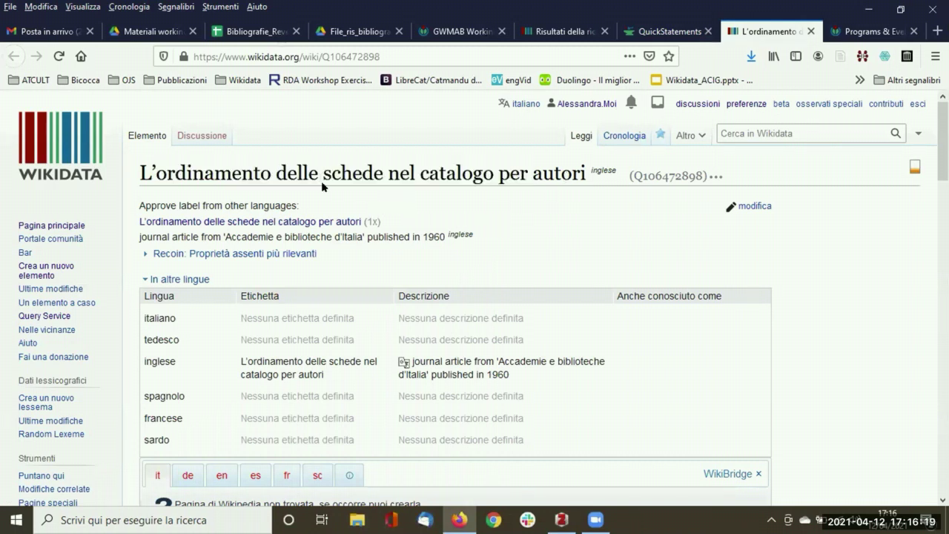
scroll(324, 185, down, 4)
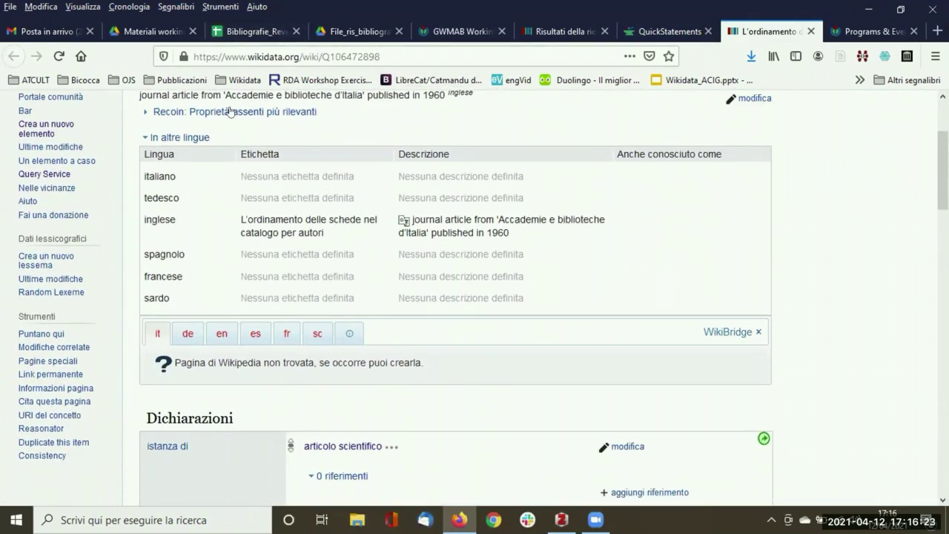
drag(141, 153, 445, 154)
click(462, 116)
click(747, 98)
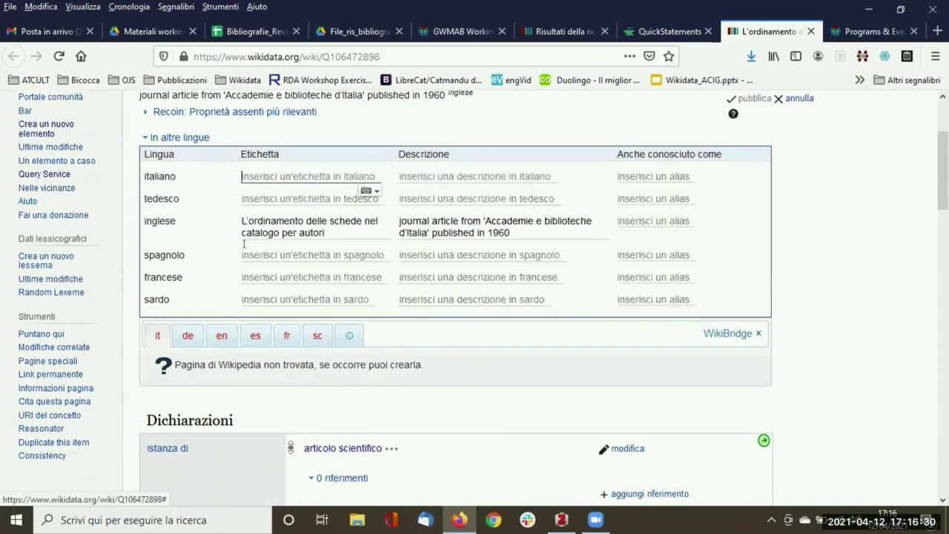
triple_click(327, 229)
key(ctrl+c)
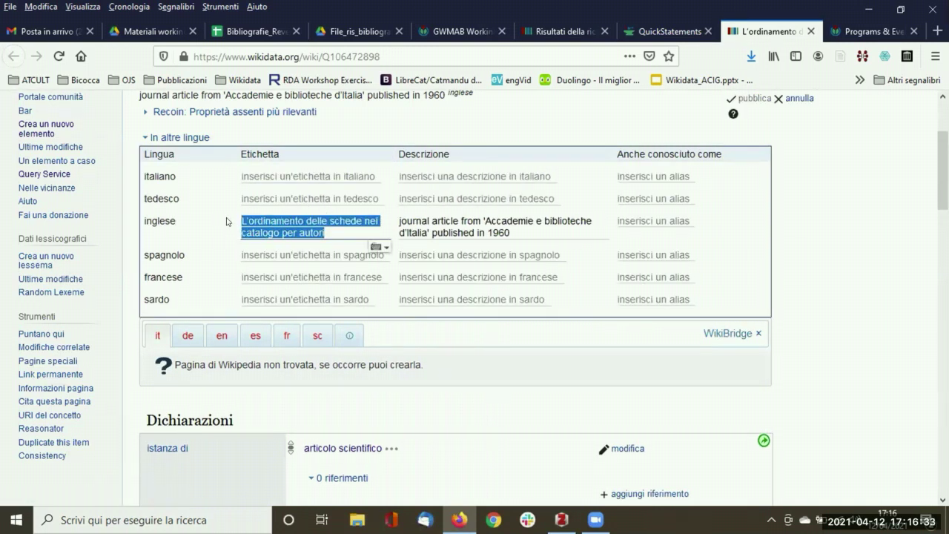
click(255, 174)
key(ctrl+v)
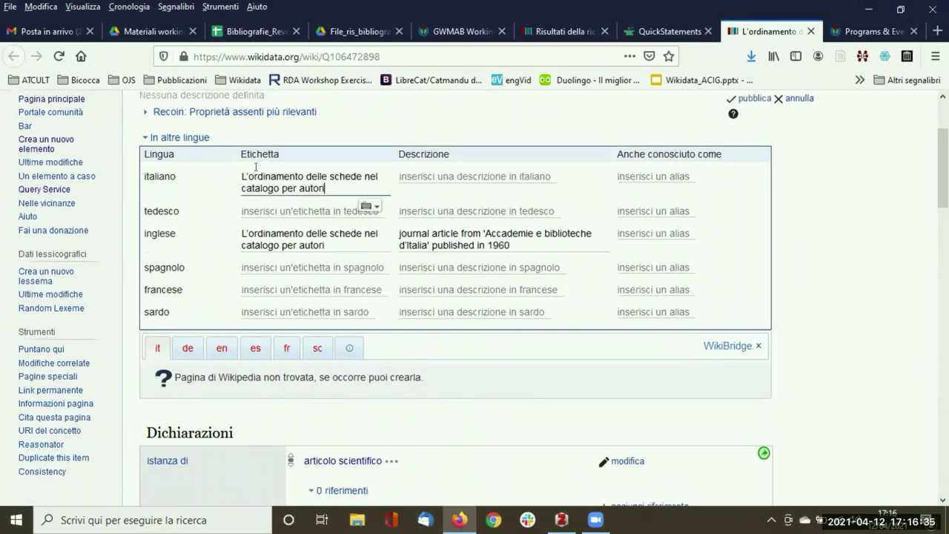
Enter the Italian description "articolo pubblicato su 'Accademie e biblioteche d'Italia' nel 1960" and publish the edited terms.
key(Tab)
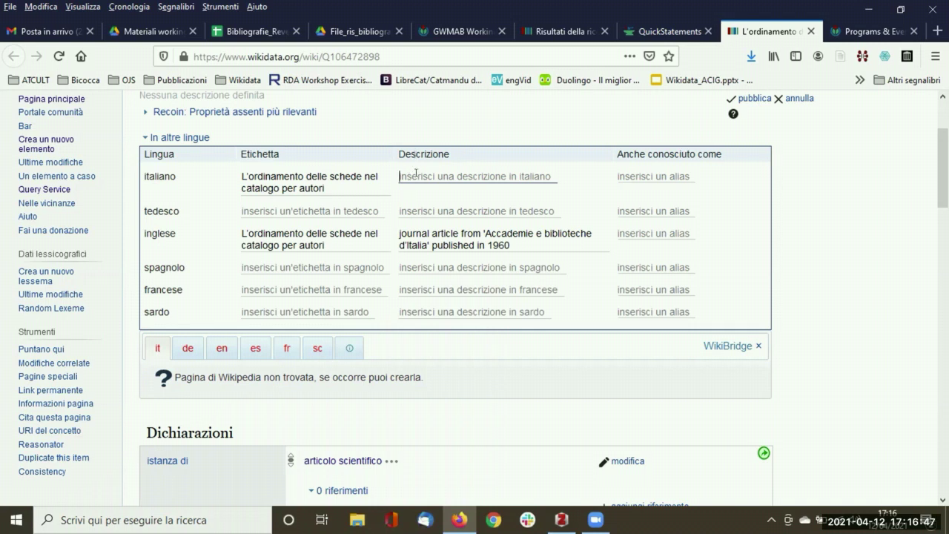
text(articolo p)
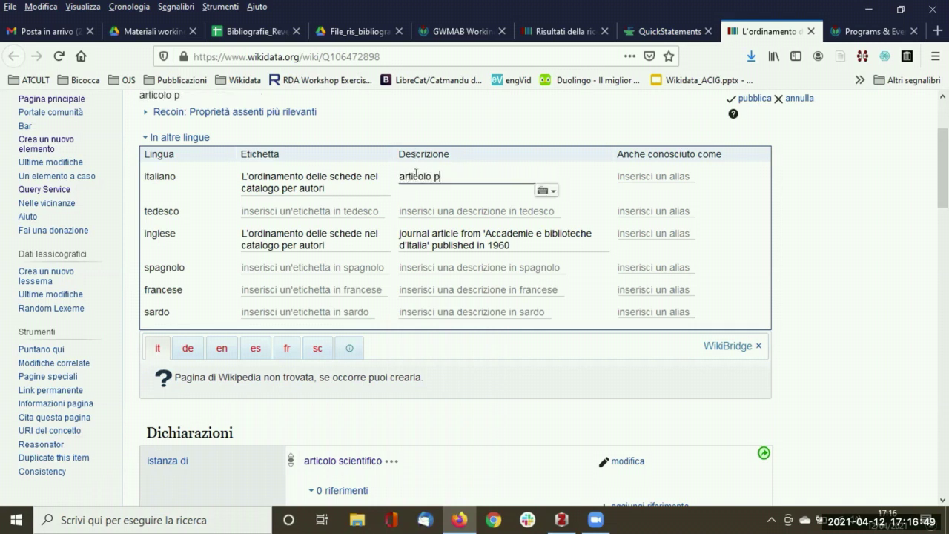
text(ubblicato )
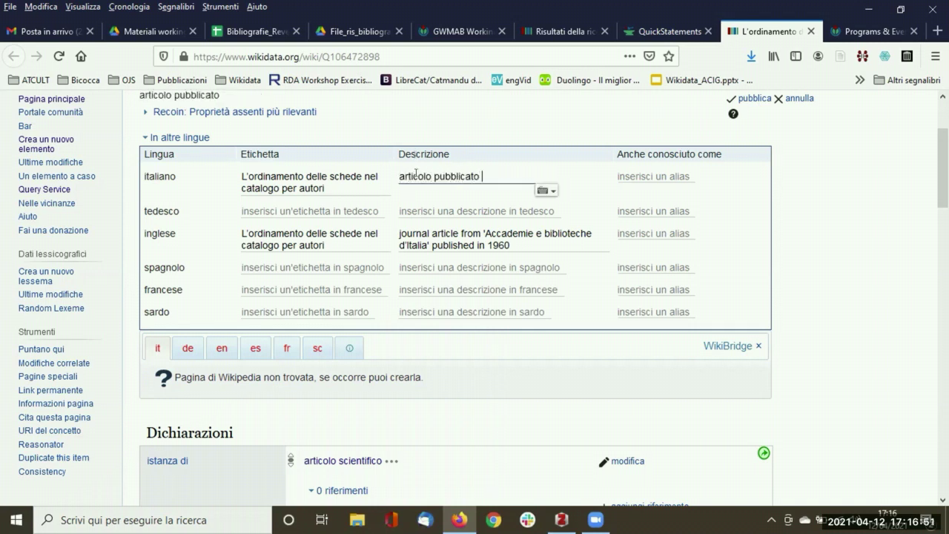
text(su)
click(486, 233)
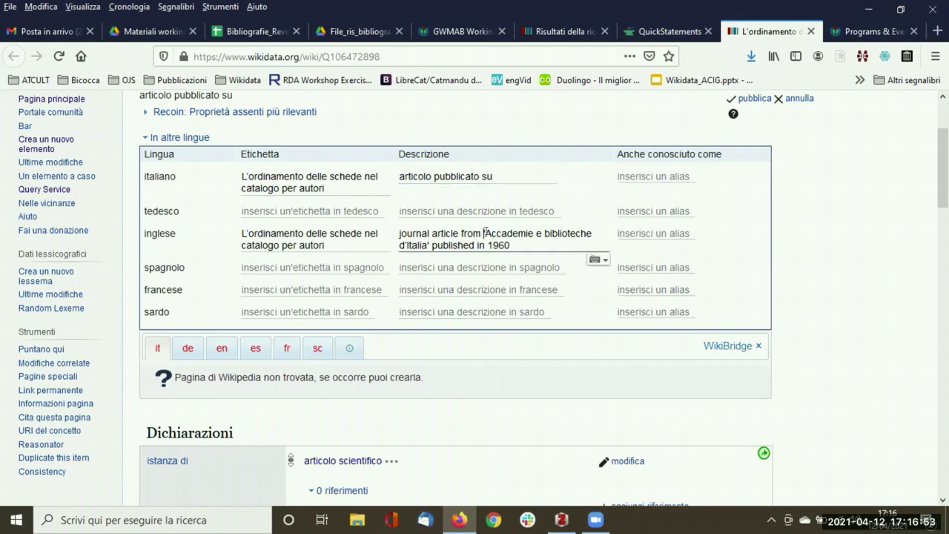
drag(484, 232, 428, 245)
key(ctrl+c)
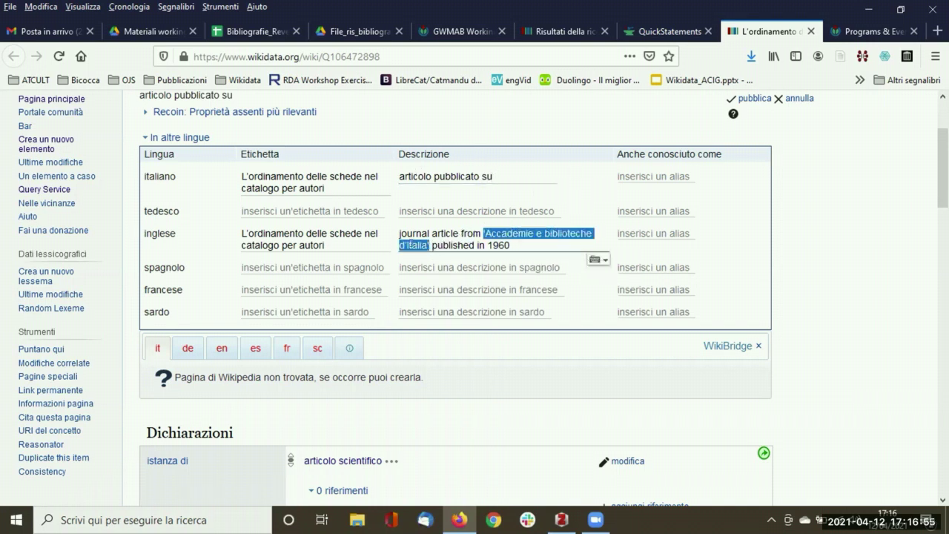
click(498, 169)
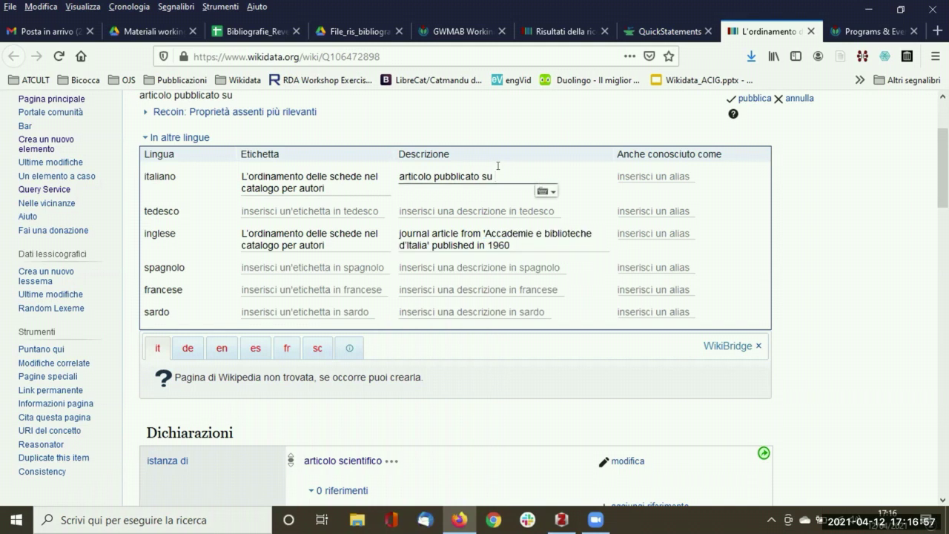
key(ctrl+v)
text(nel 1)
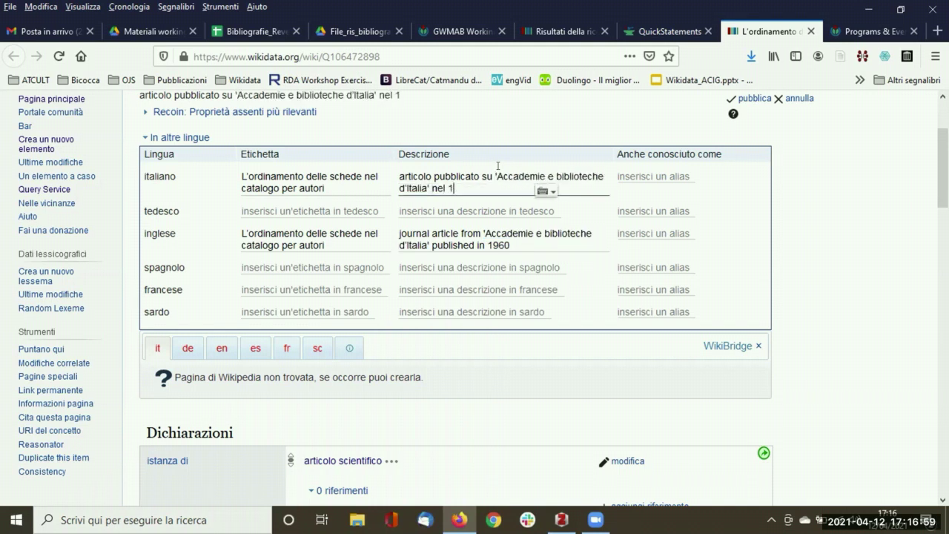
text(960)
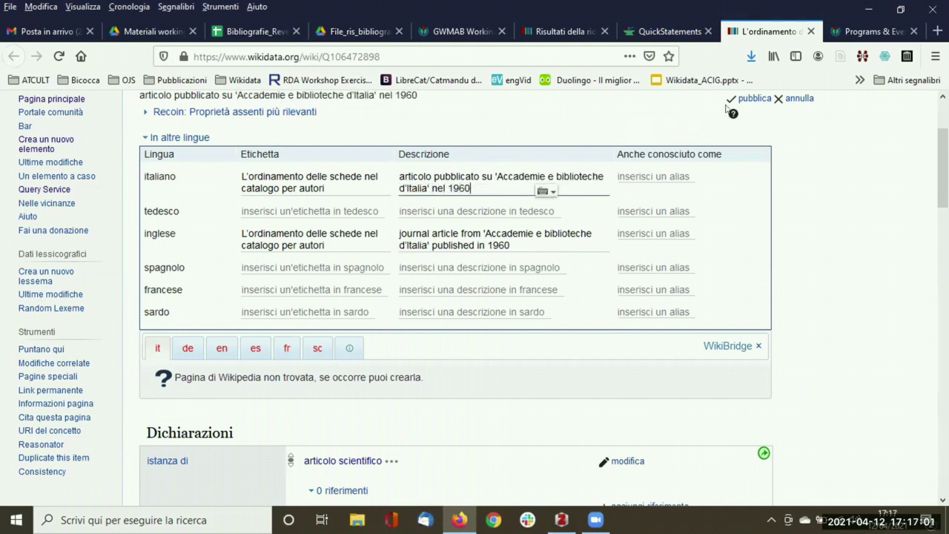
click(754, 98)
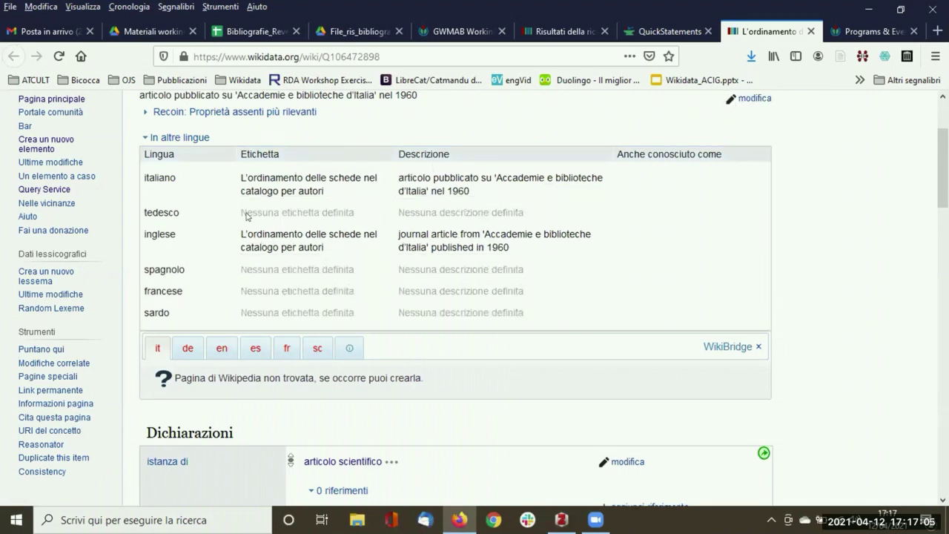
Compare the item's heading with its title statement, checking the title text and the language given for it.
scroll(296, 210, up, 2)
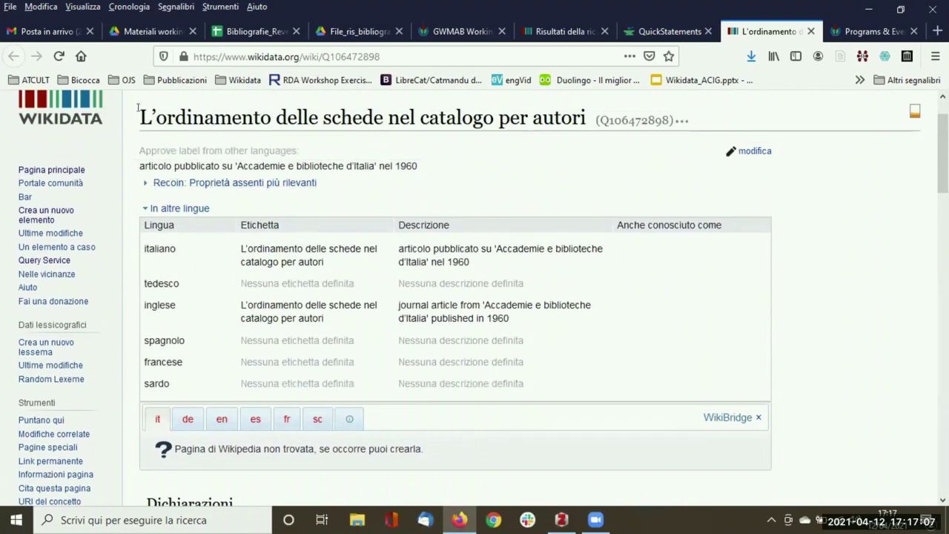
drag(138, 108, 586, 112)
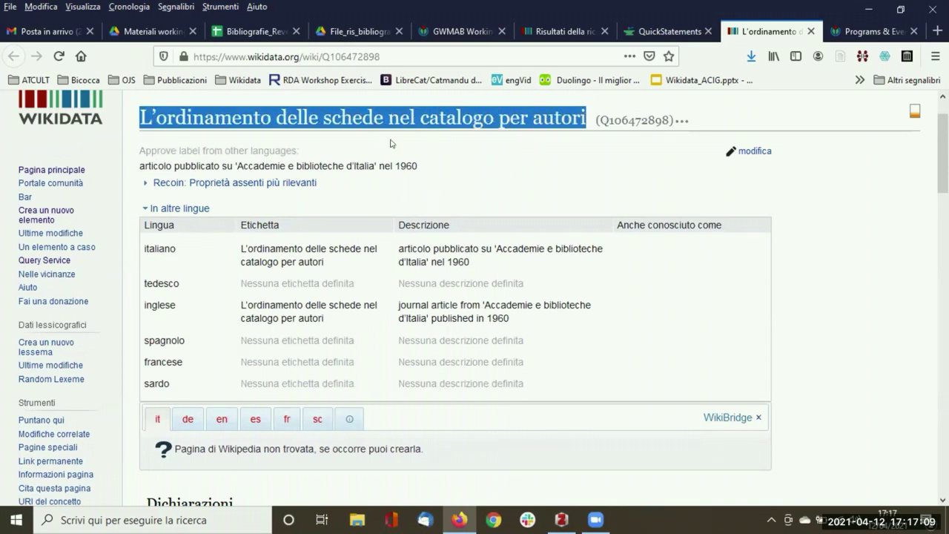
click(358, 119)
scroll(238, 198, down, 8)
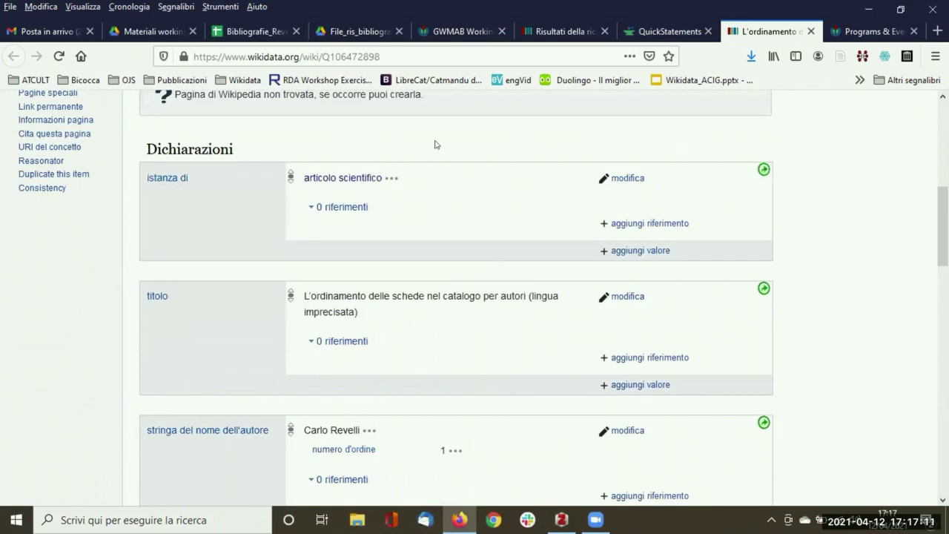
scroll(237, 197, down, 2)
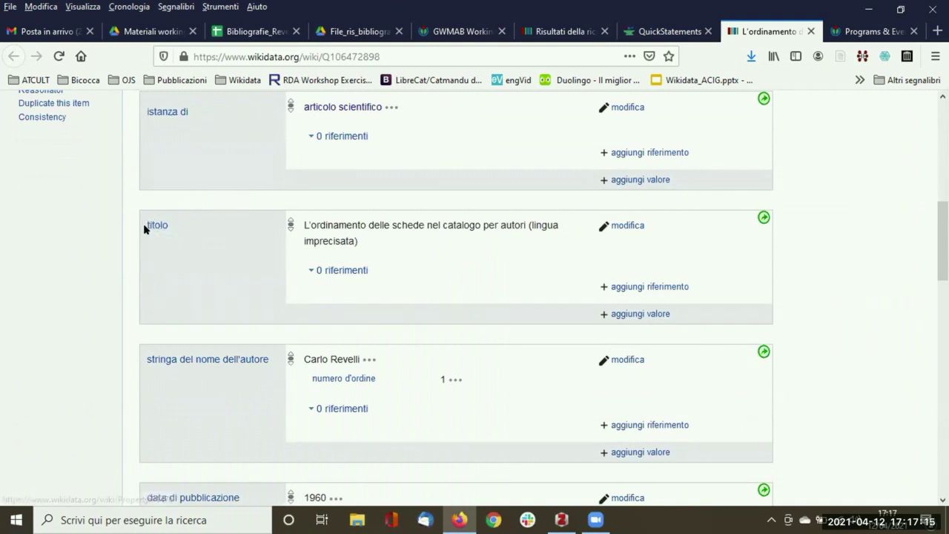
drag(300, 220, 360, 241)
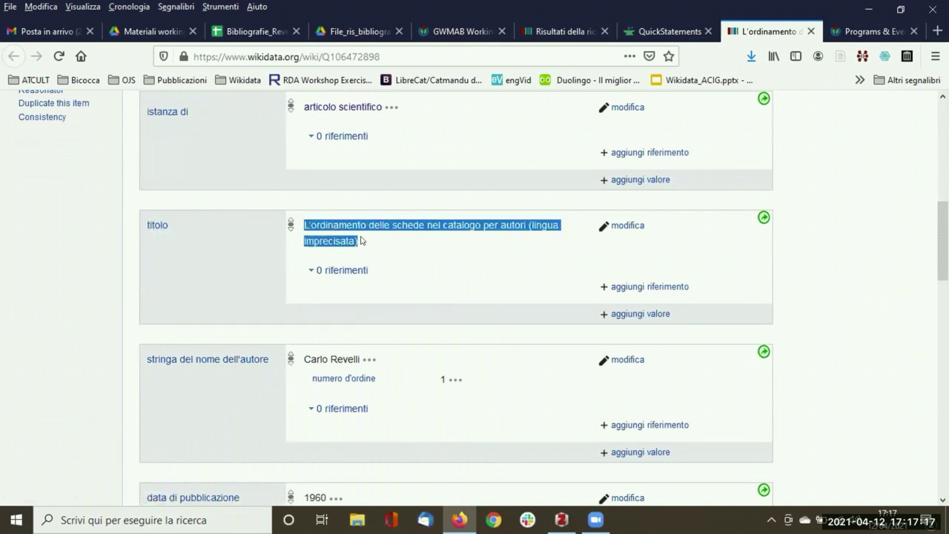
click(361, 240)
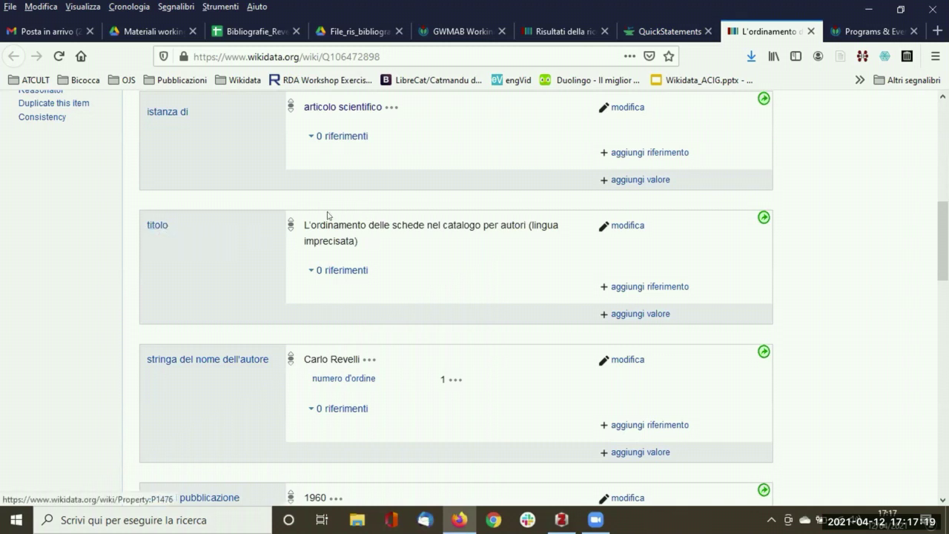
drag(303, 225, 525, 221)
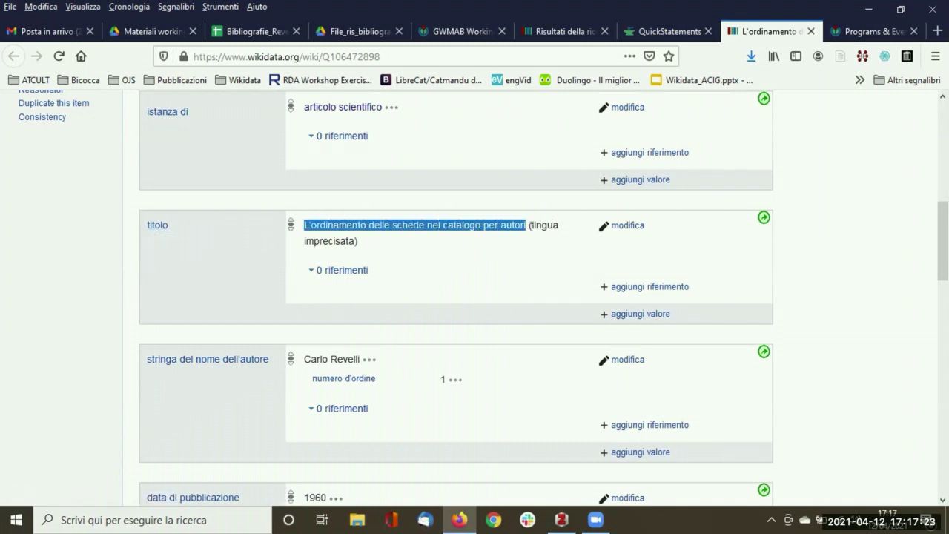
click(516, 232)
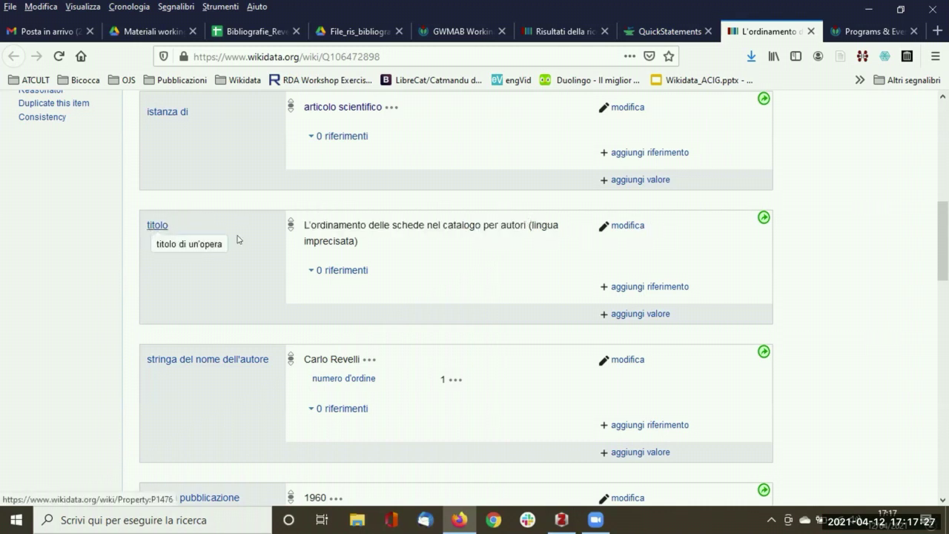
Set the language of the title statement to Italian (it) and publish the change.
drag(303, 226, 514, 226)
click(615, 230)
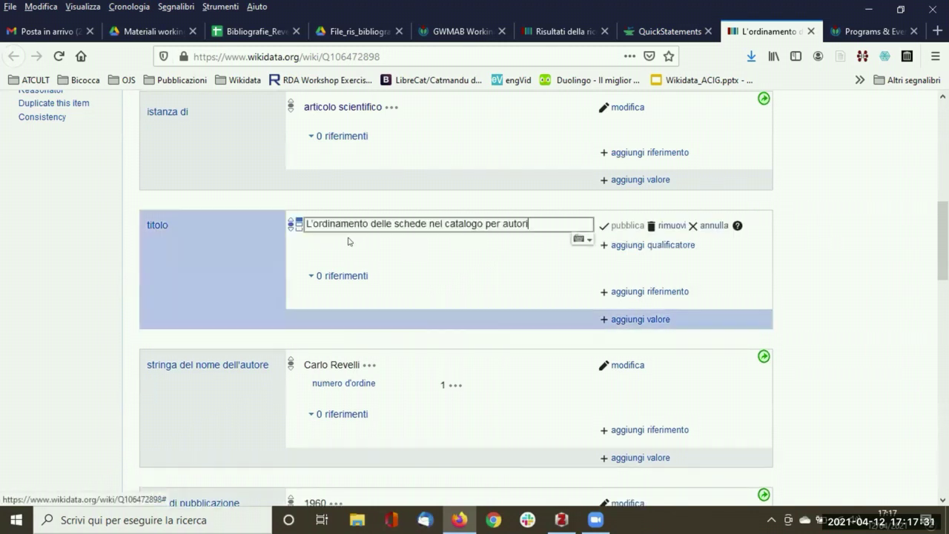
click(406, 245)
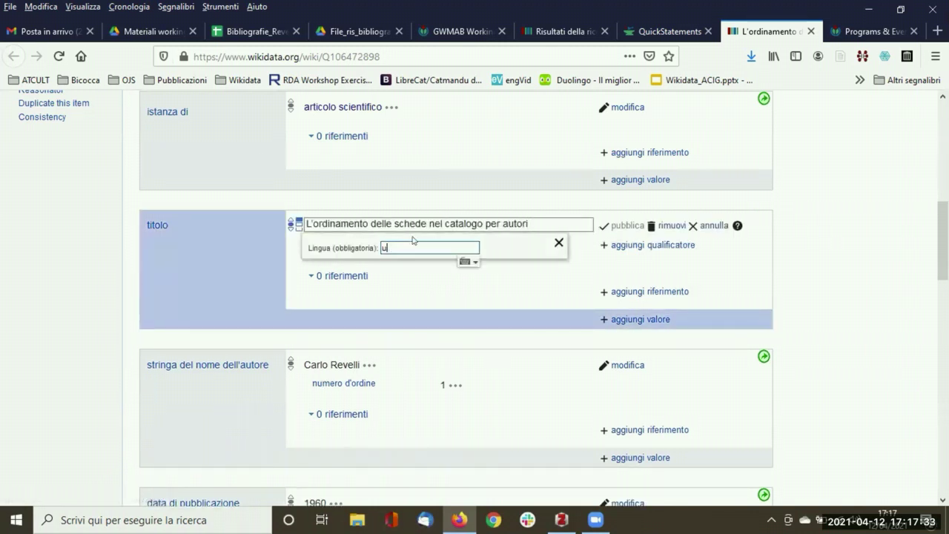
text(it)
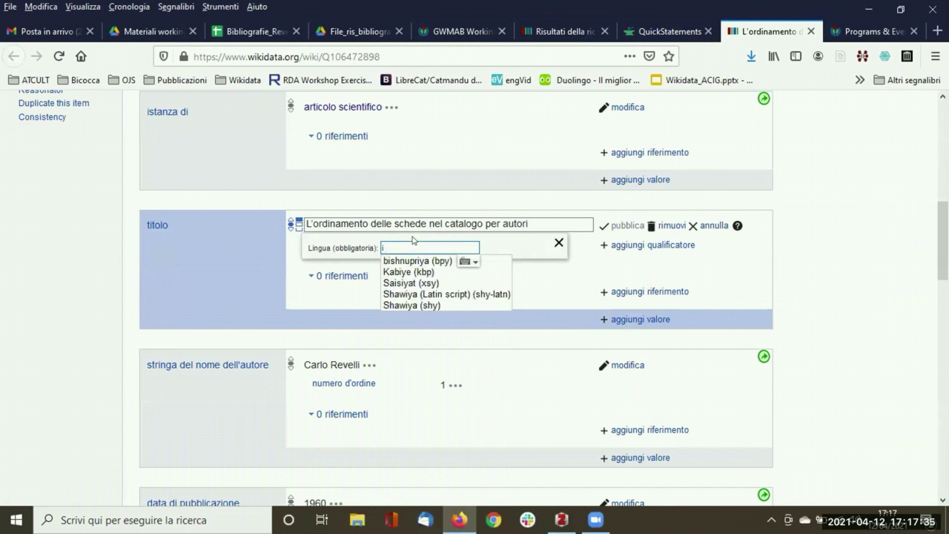
click(407, 261)
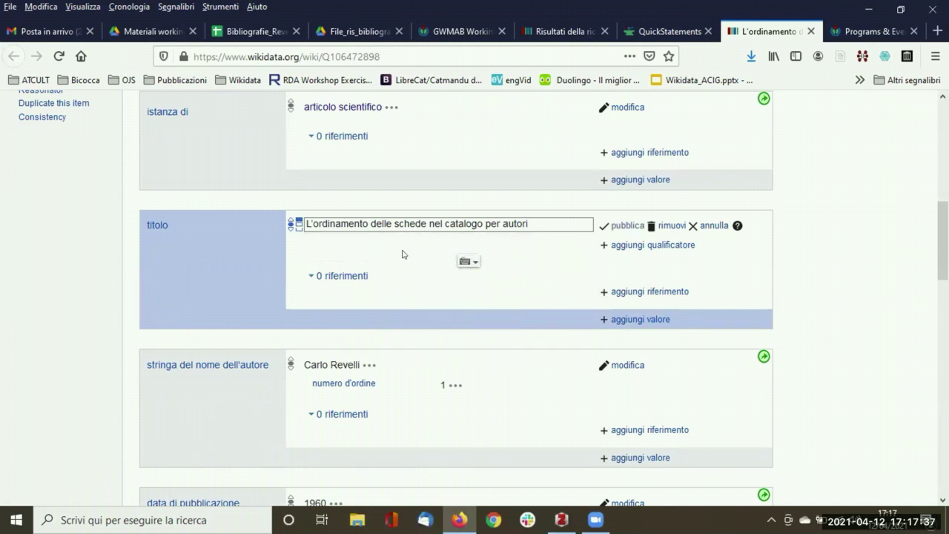
click(616, 226)
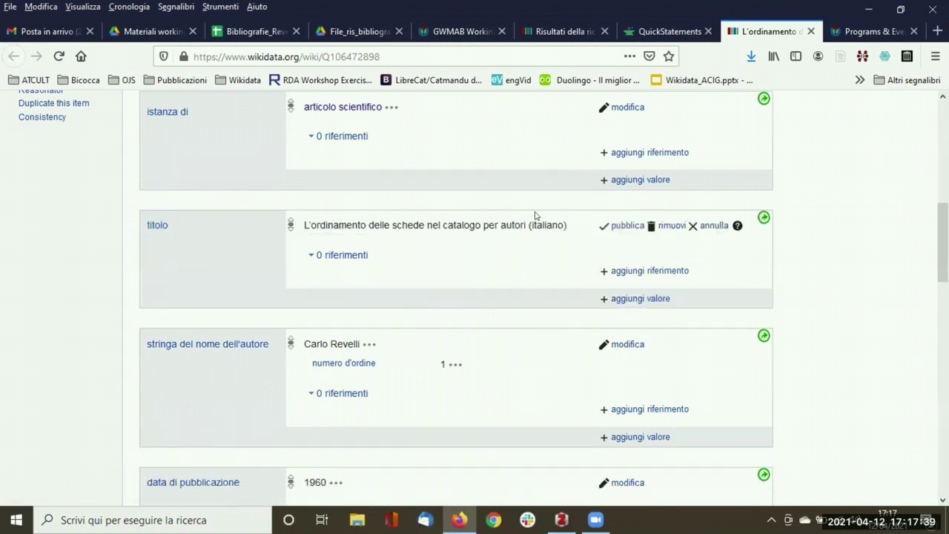
Examine the author name string statement, its value and its series ordinal among the item's other statements.
scroll(127, 252, down, 2)
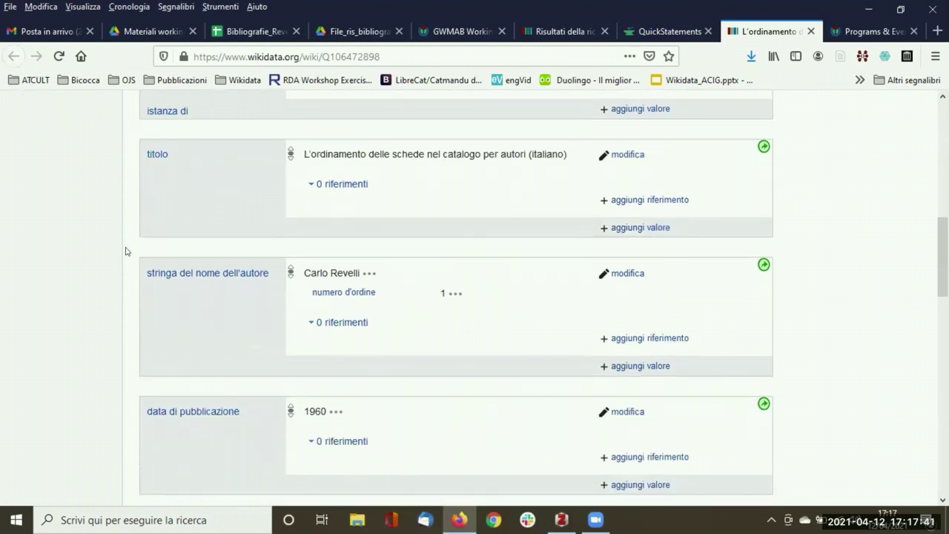
scroll(125, 252, down, 2)
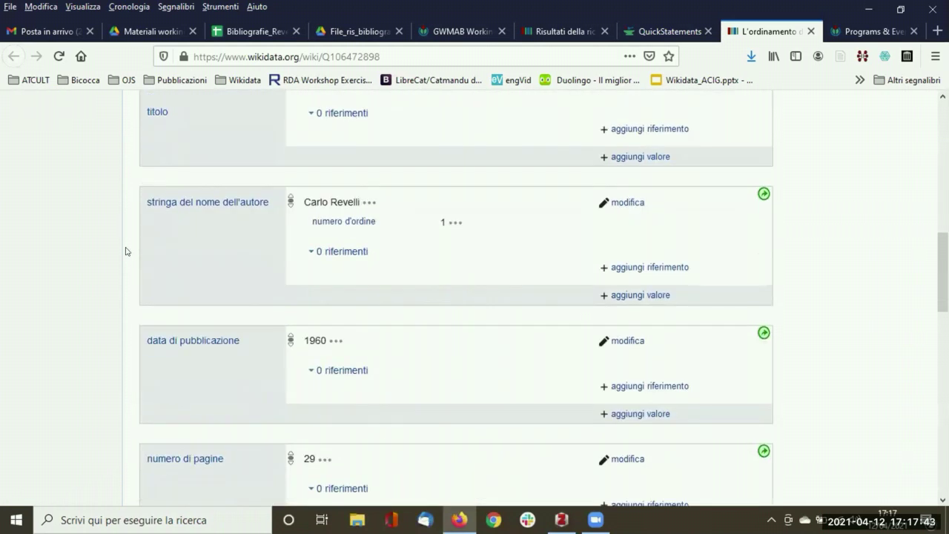
scroll(126, 251, up, 2)
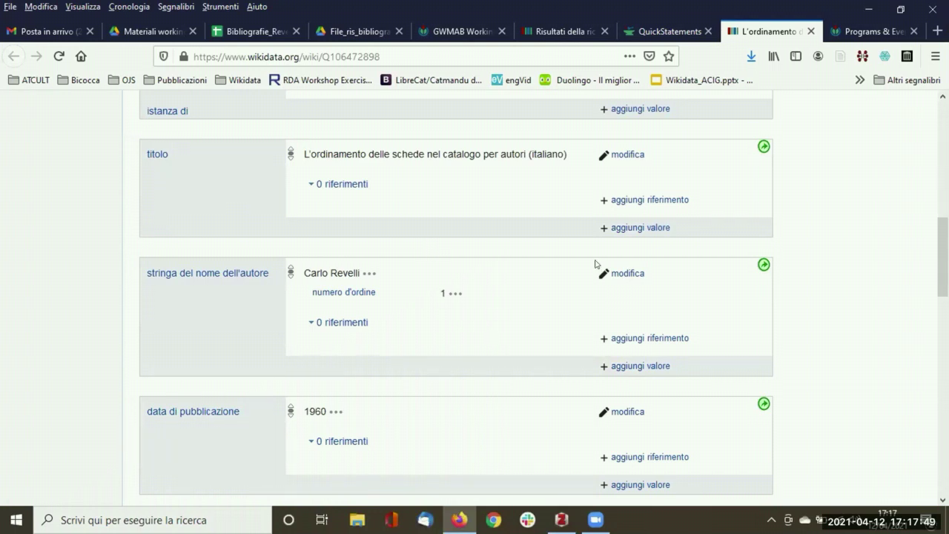
scroll(117, 253, down, 2)
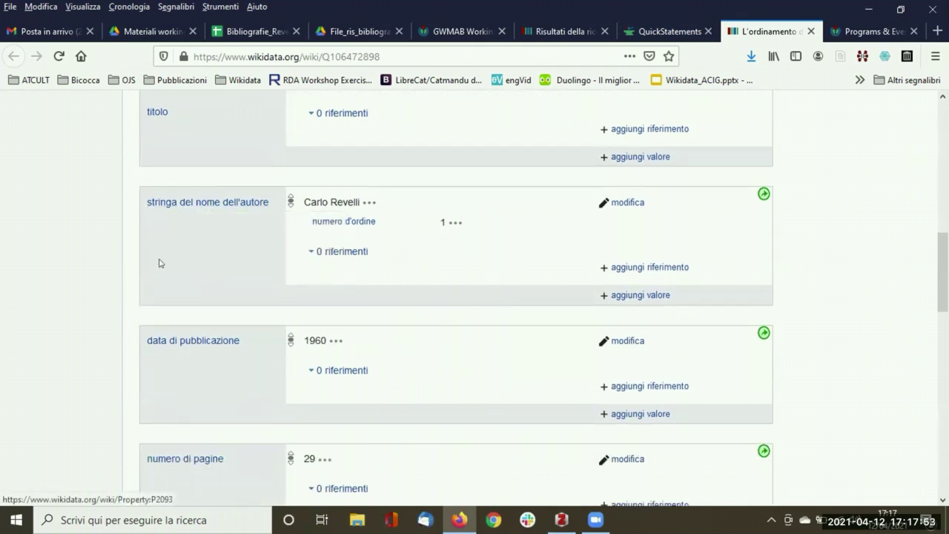
scroll(180, 195, up, 3)
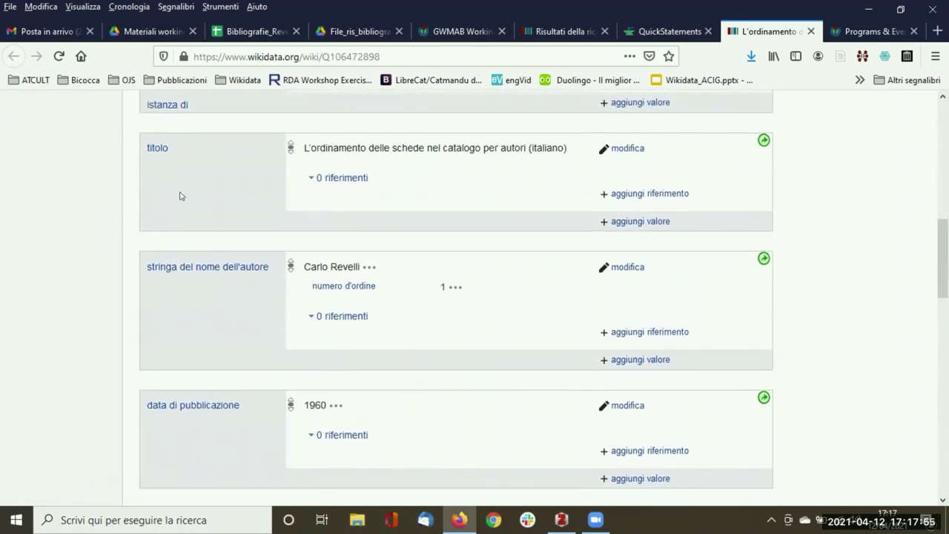
scroll(193, 215, down, 3)
scroll(204, 217, down, 1)
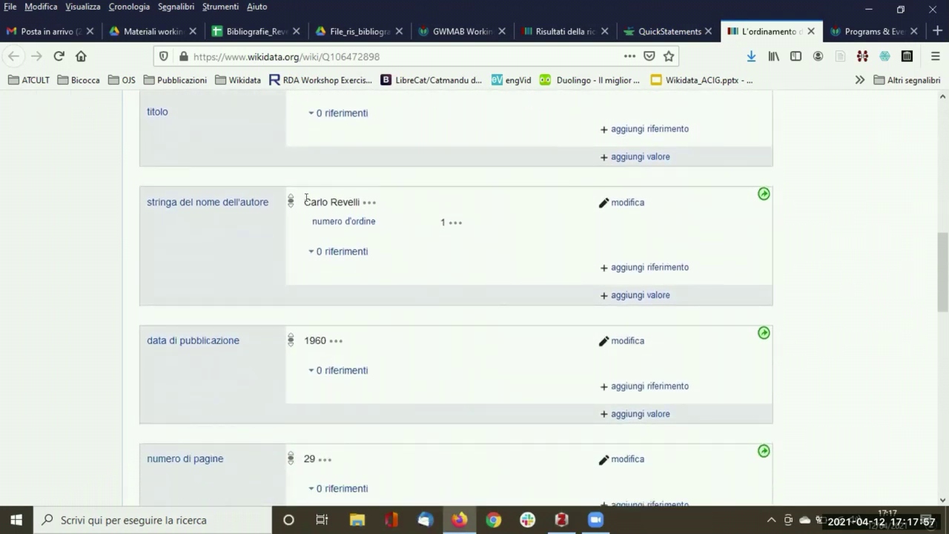
drag(304, 201, 353, 199)
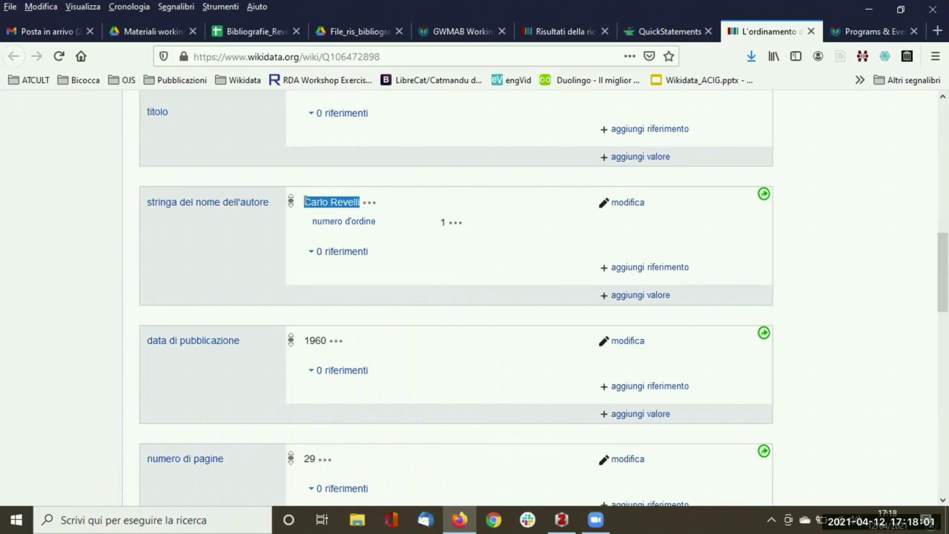
drag(304, 201, 356, 198)
click(175, 214)
drag(138, 202, 264, 201)
click(216, 242)
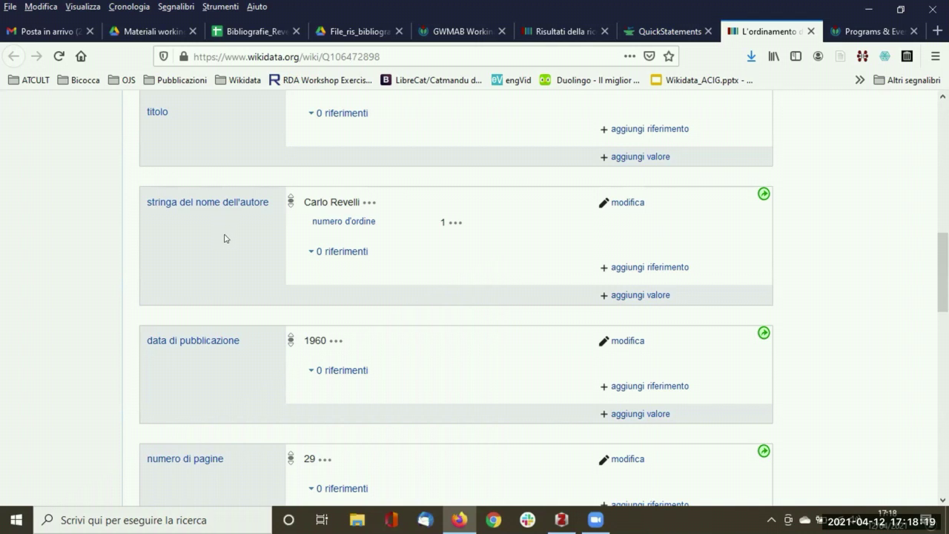
Add an author (P50) statement to the article item, choosing Revelli, the Italian librarian, as its value, and publish it.
scroll(225, 238, down, 10)
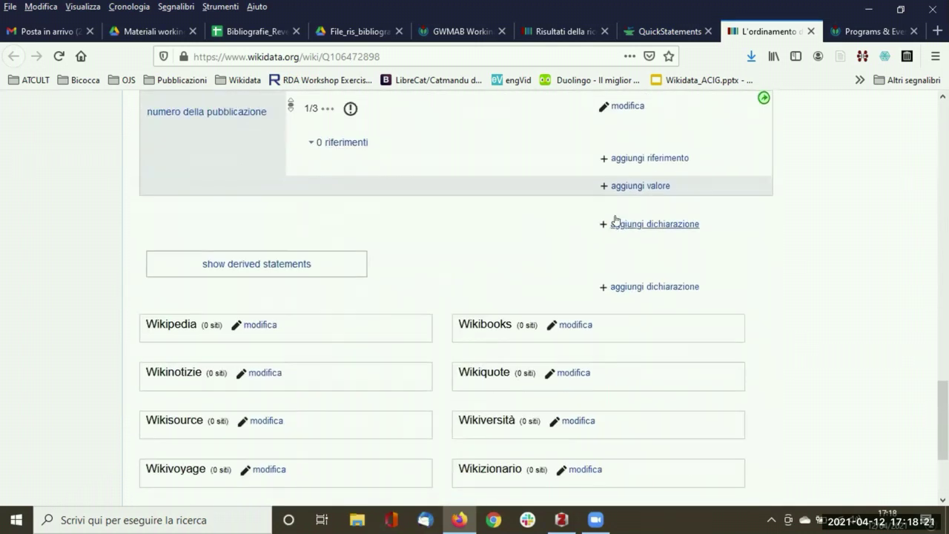
click(651, 222)
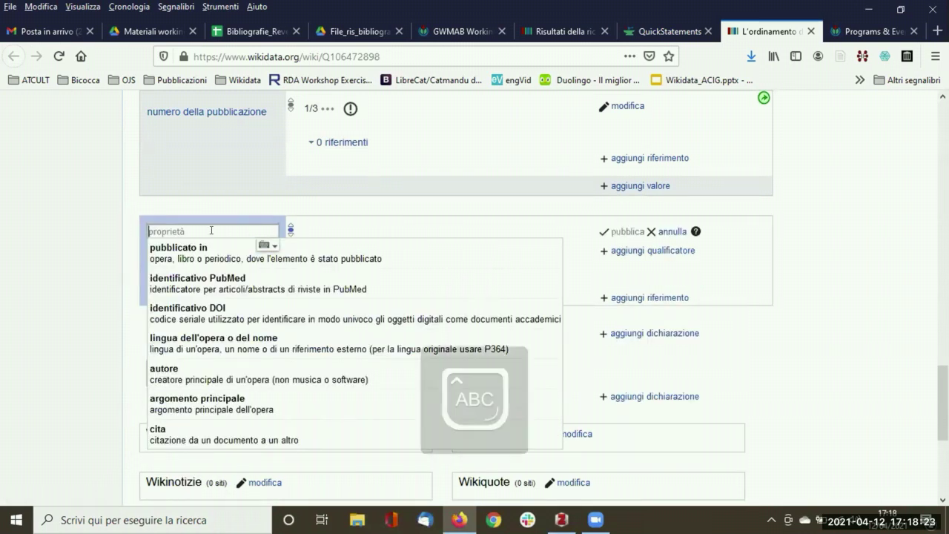
text(p)
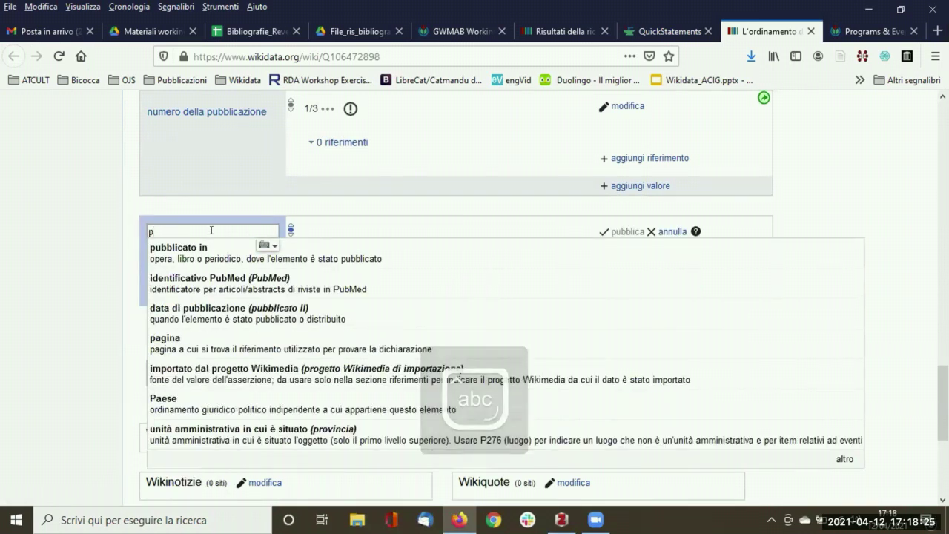
text(50)
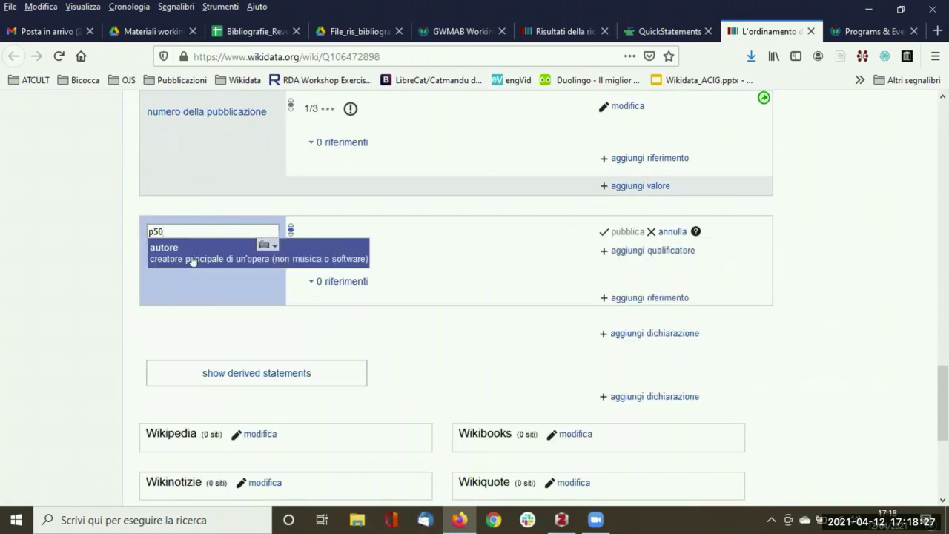
click(192, 256)
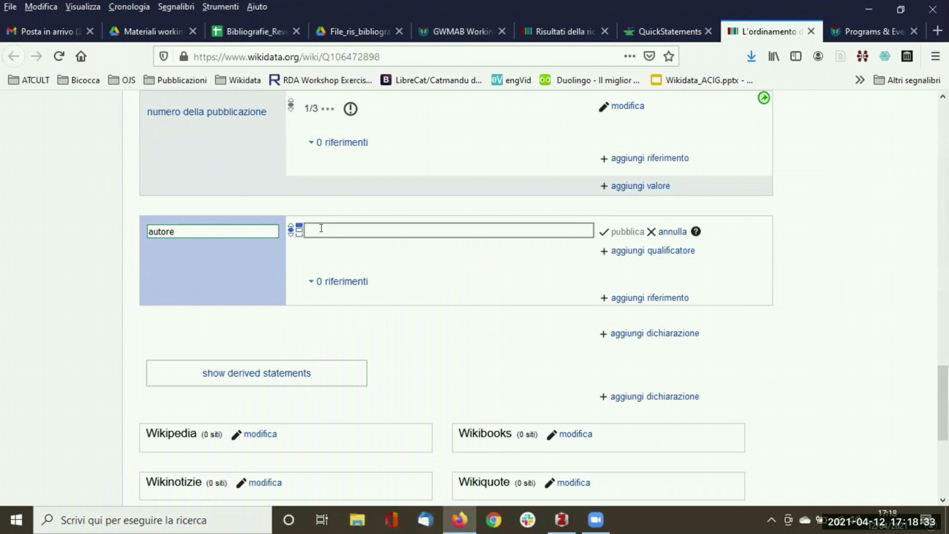
text(carlo rev)
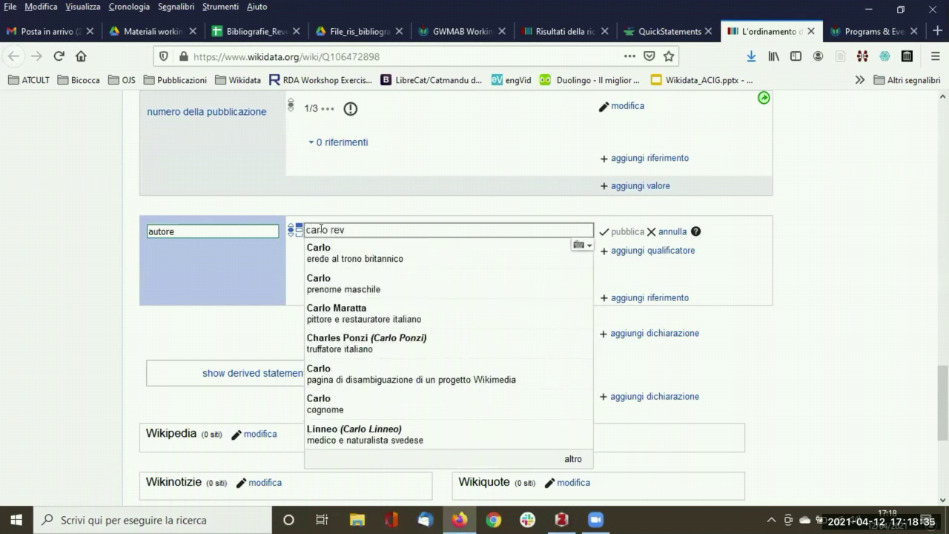
text(elli)
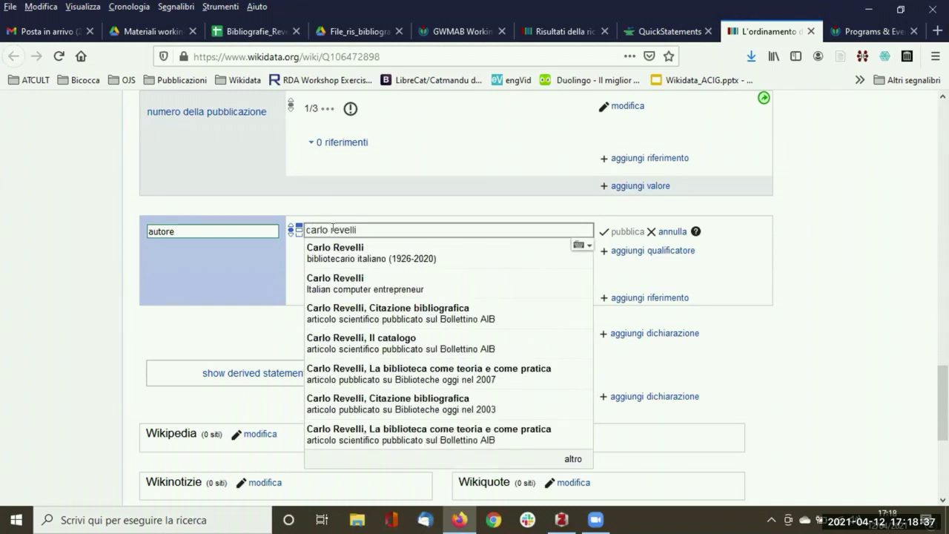
click(404, 252)
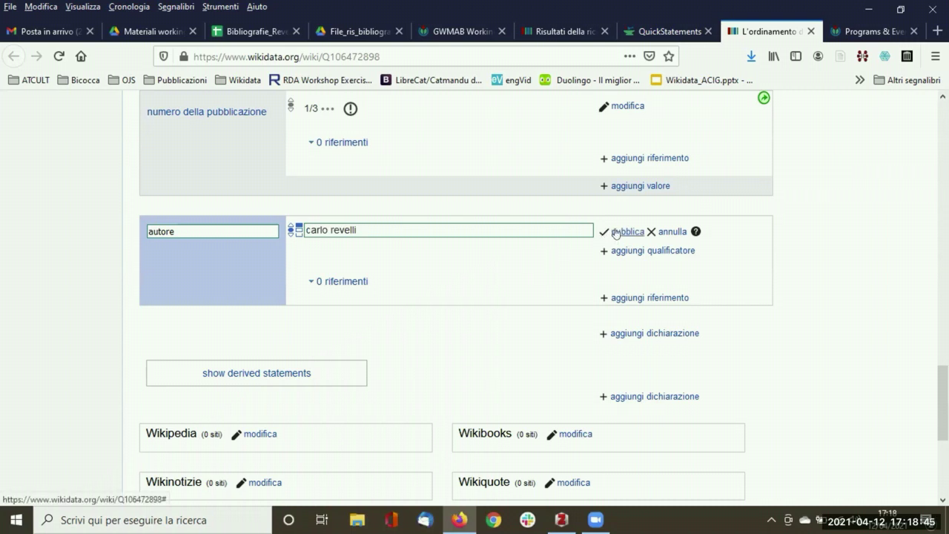
click(615, 232)
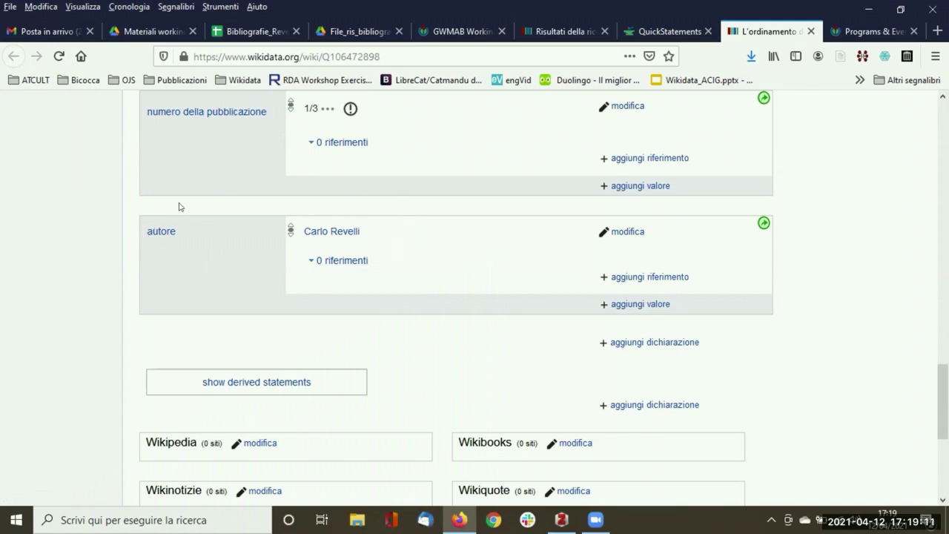
Remove the author name string statement from the item.
scroll(523, 220, up, 15)
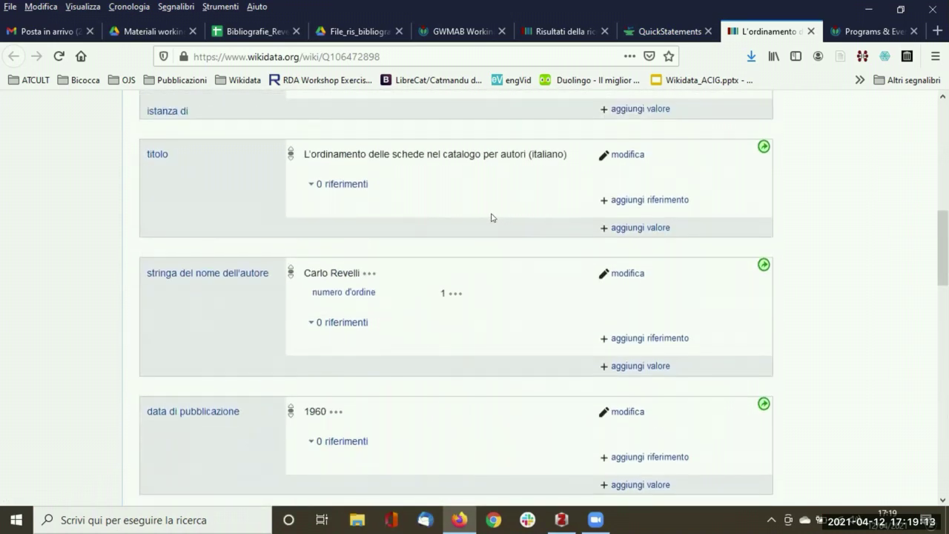
scroll(482, 211, down, 5)
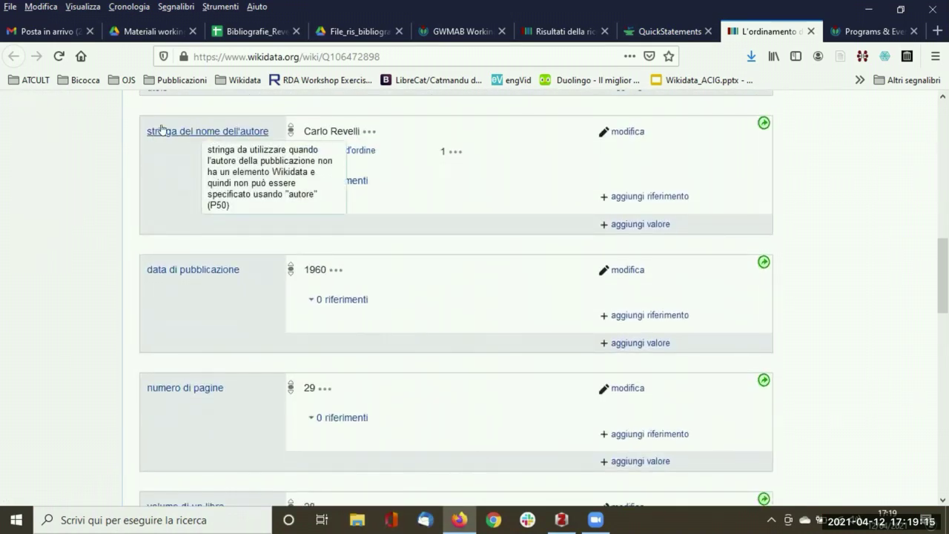
click(621, 131)
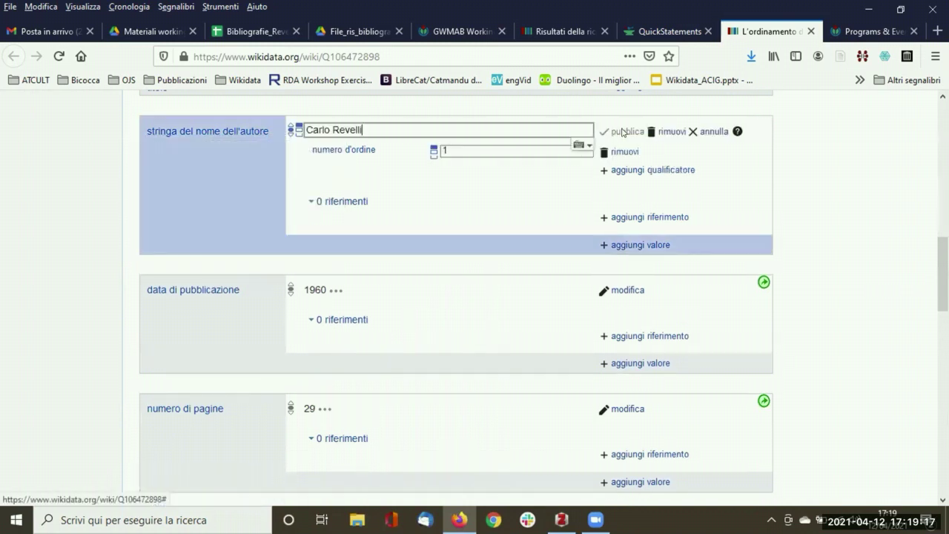
click(672, 131)
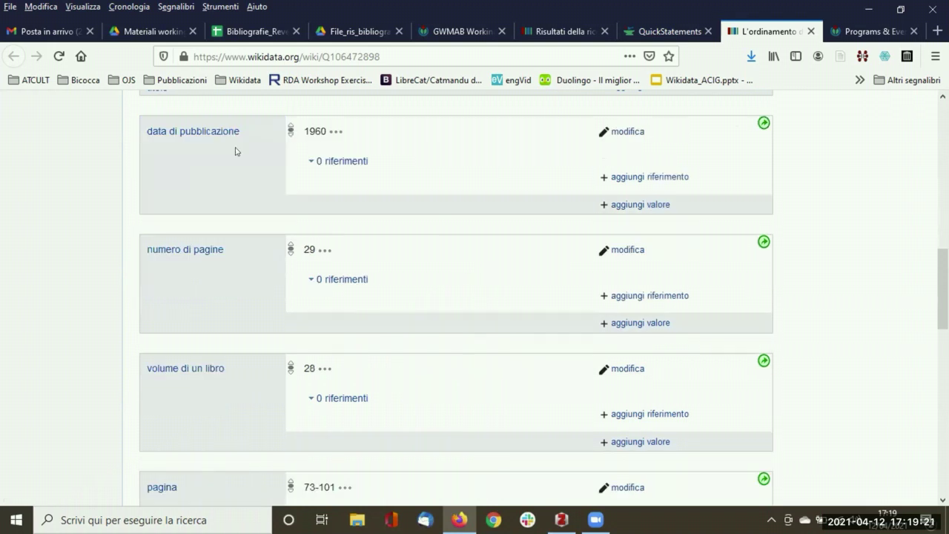
Add the series ordinal qualifier (numero d'ordine) 1 to the author statement, discard the empty reference and publish the change.
scroll(170, 158, down, 3)
scroll(170, 158, down, 5)
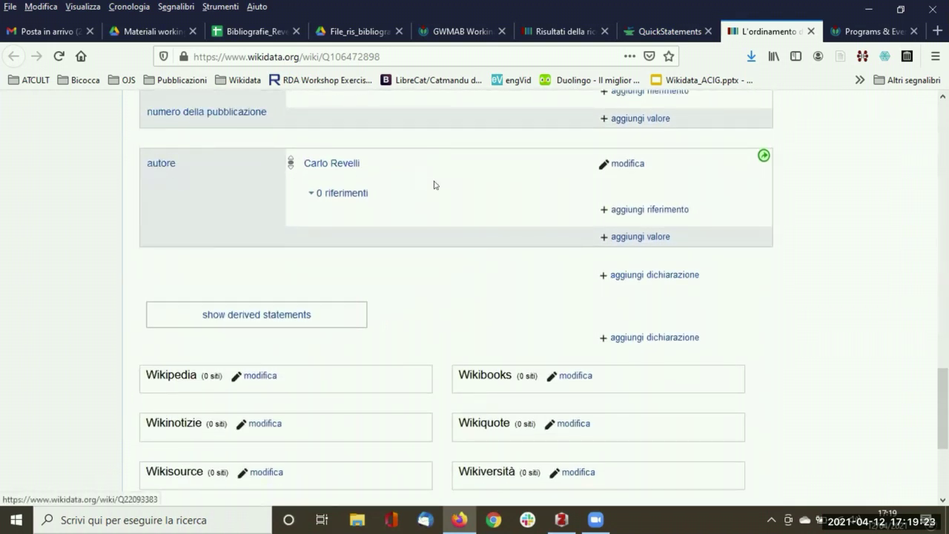
click(615, 209)
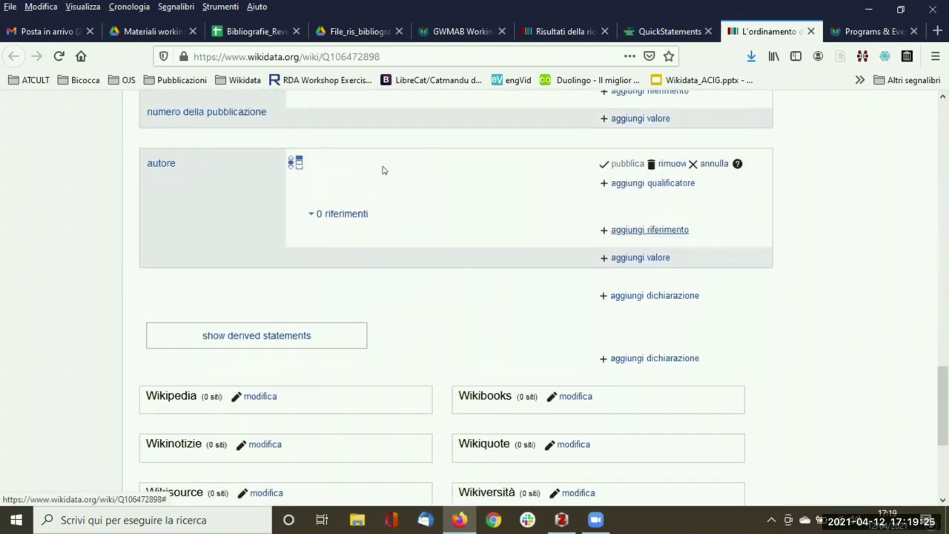
click(630, 183)
click(343, 198)
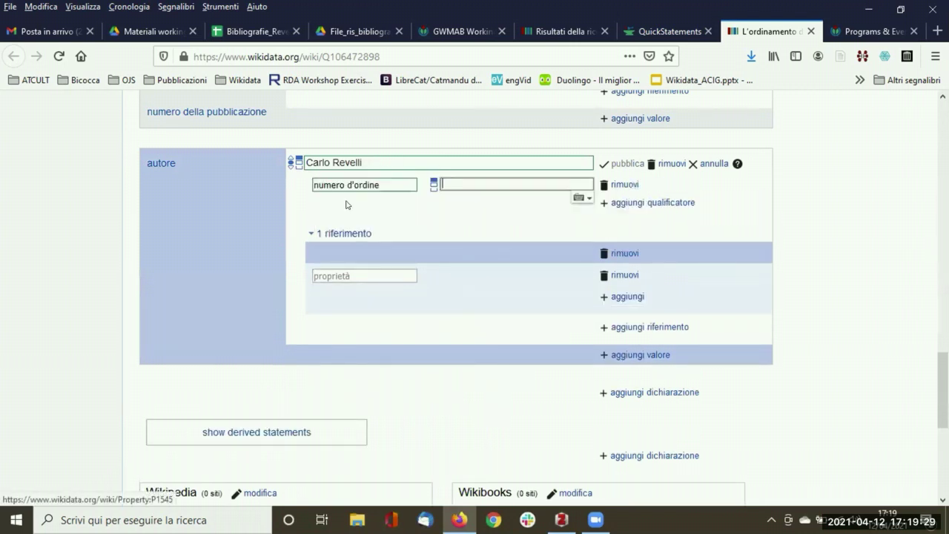
drag(405, 162, 340, 162)
drag(262, 161, 370, 156)
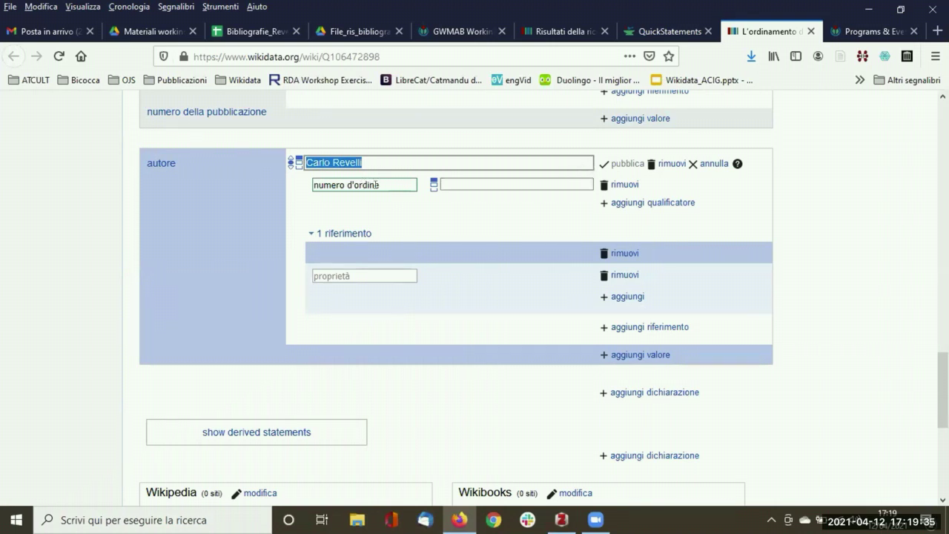
click(448, 178)
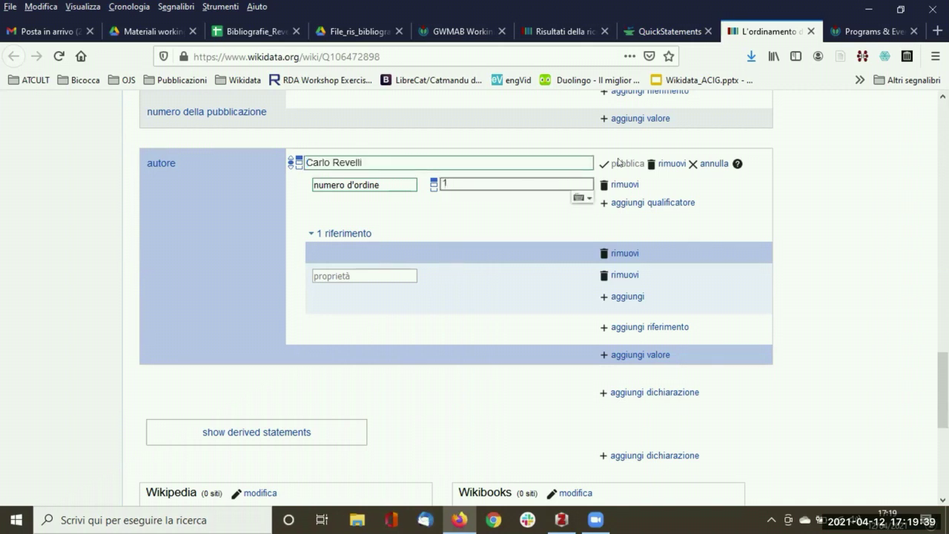
click(624, 253)
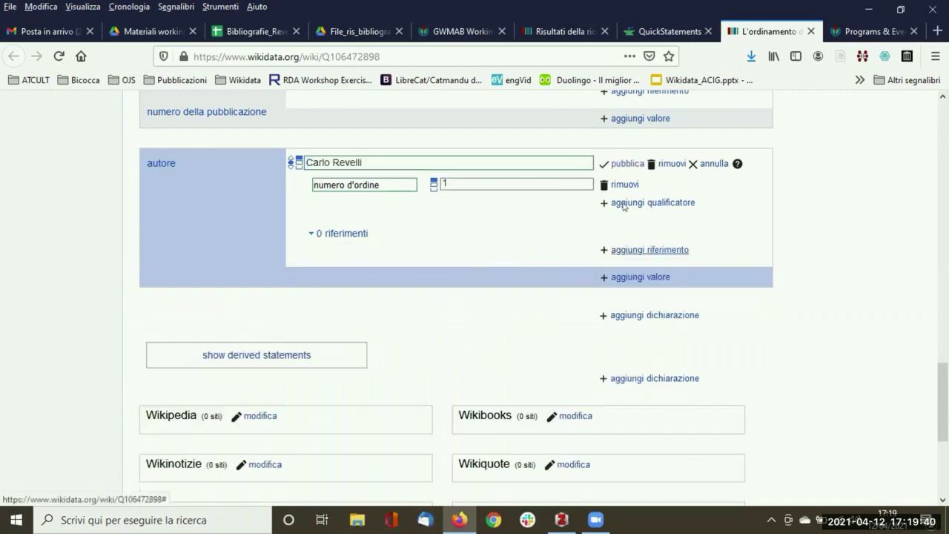
click(619, 165)
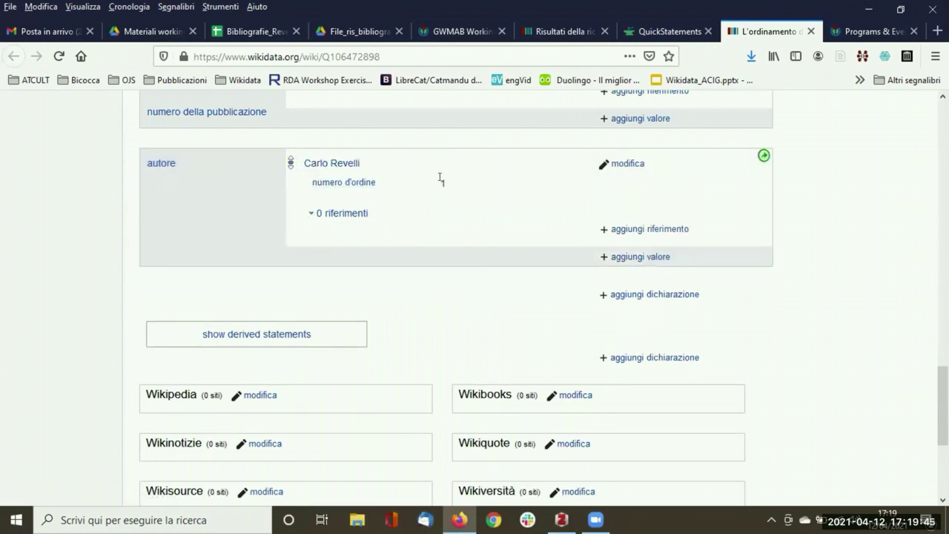
Review the item's statements, checking instance of, title, publication date, page count, volume, pages, issue and author.
scroll(504, 227, up, 6)
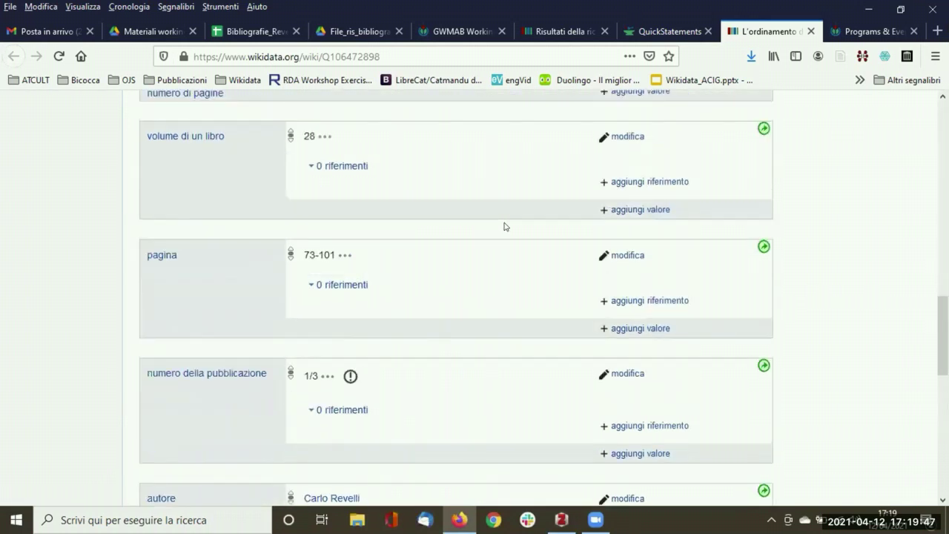
scroll(416, 190, up, 5)
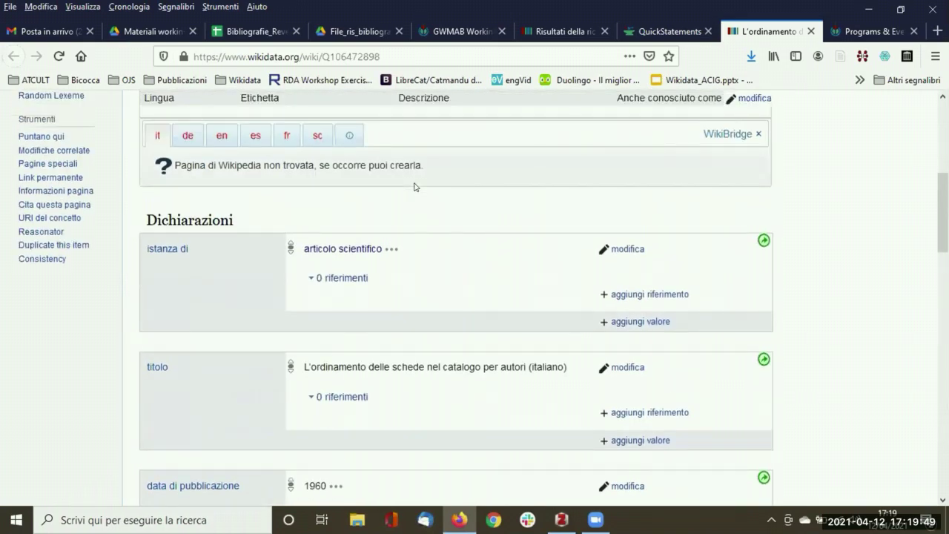
scroll(413, 187, down, 3)
scroll(410, 181, down, 2)
scroll(85, 259, down, 4)
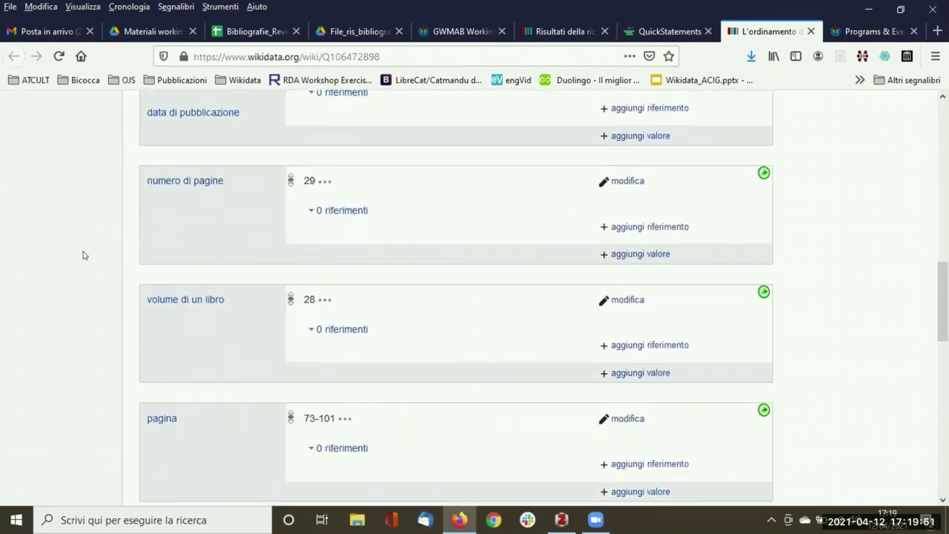
scroll(85, 261, down, 3)
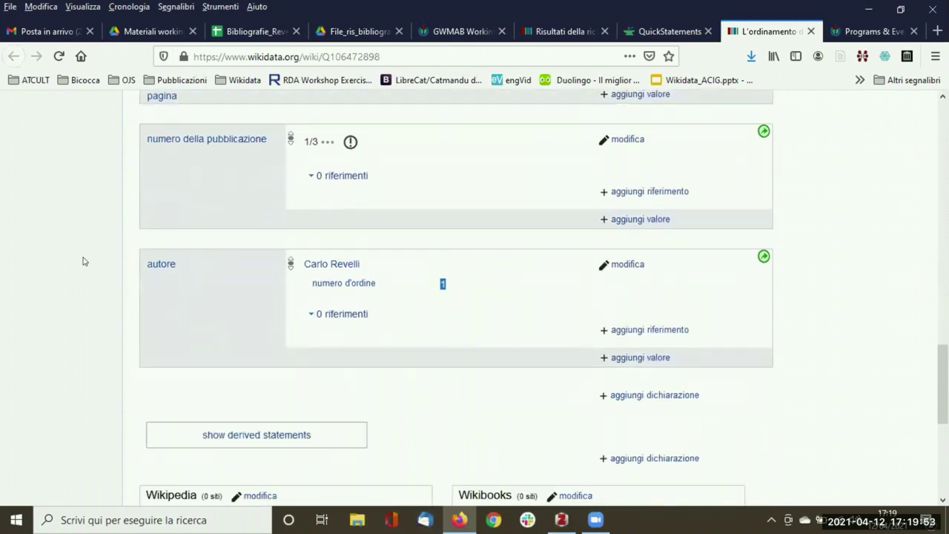
scroll(89, 260, up, 2)
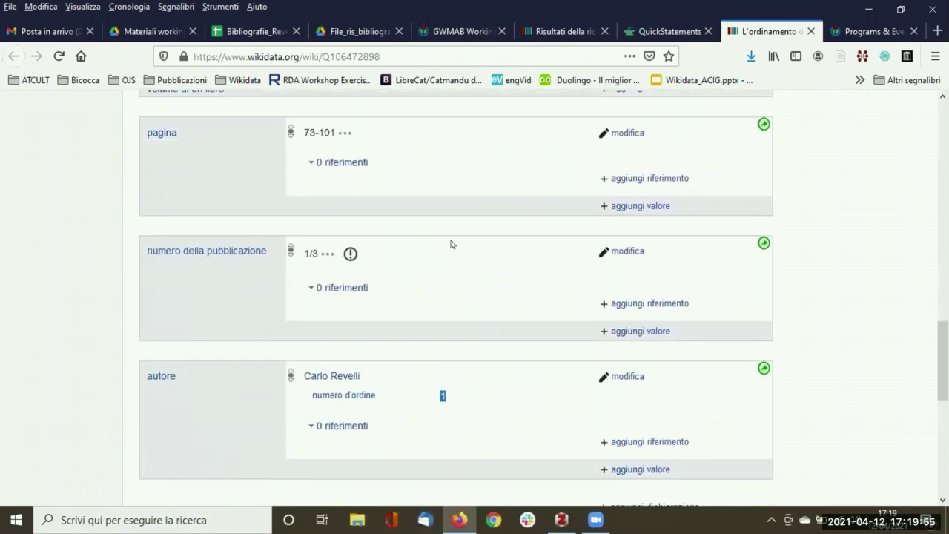
scroll(430, 256, up, 6)
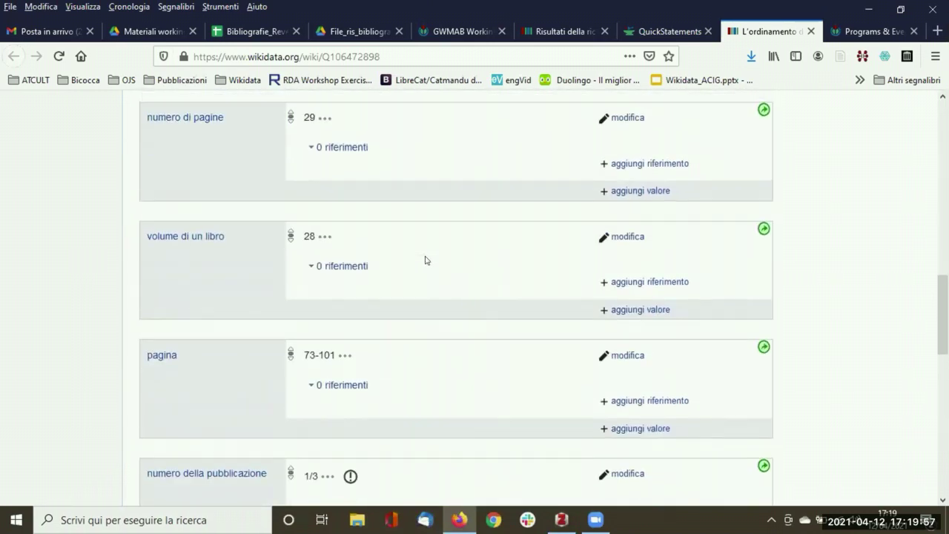
Check the Italian label and description, and compare them with the title and publication date statements.
scroll(426, 259, up, 5)
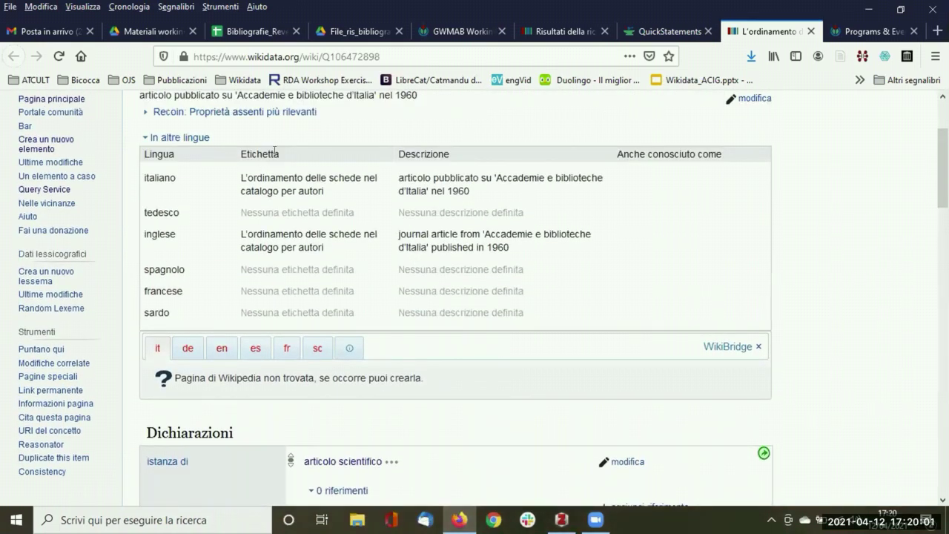
drag(240, 177, 348, 188)
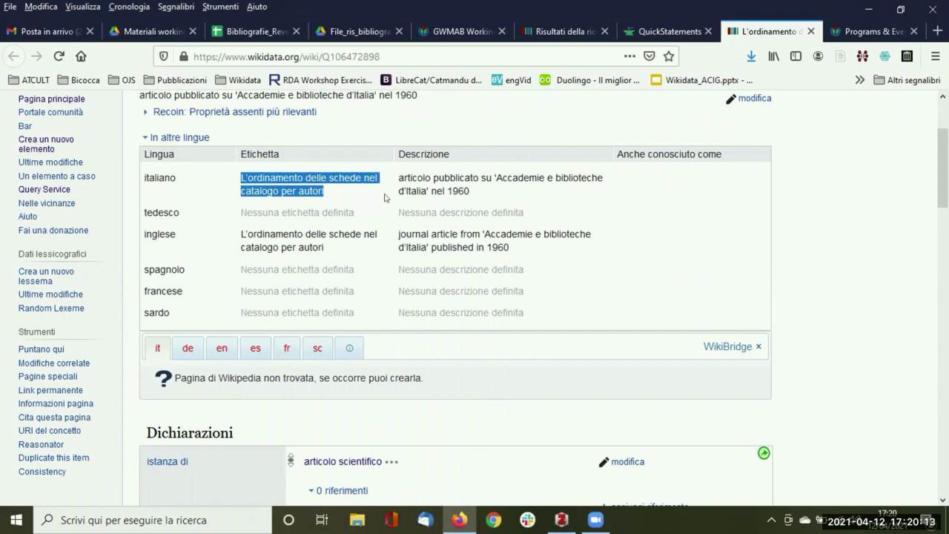
drag(398, 177, 472, 179)
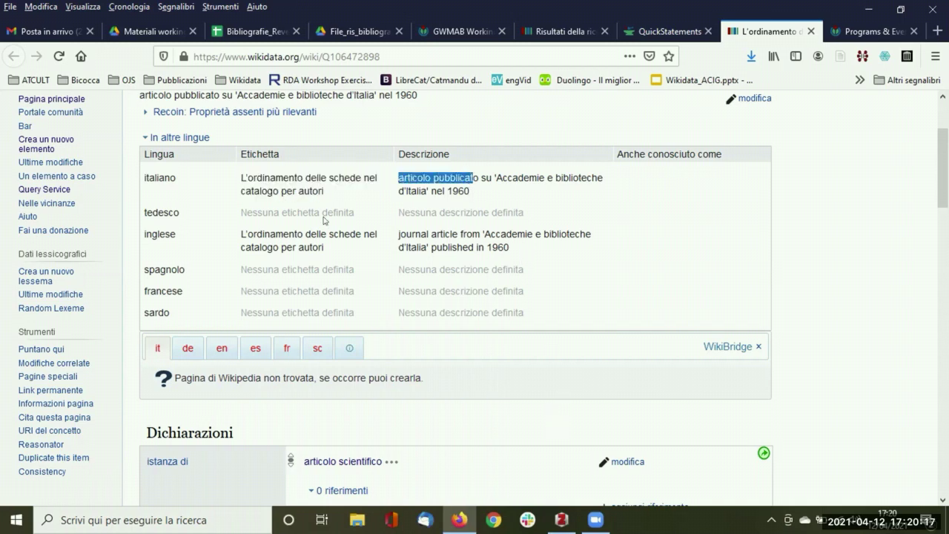
scroll(322, 218, down, 5)
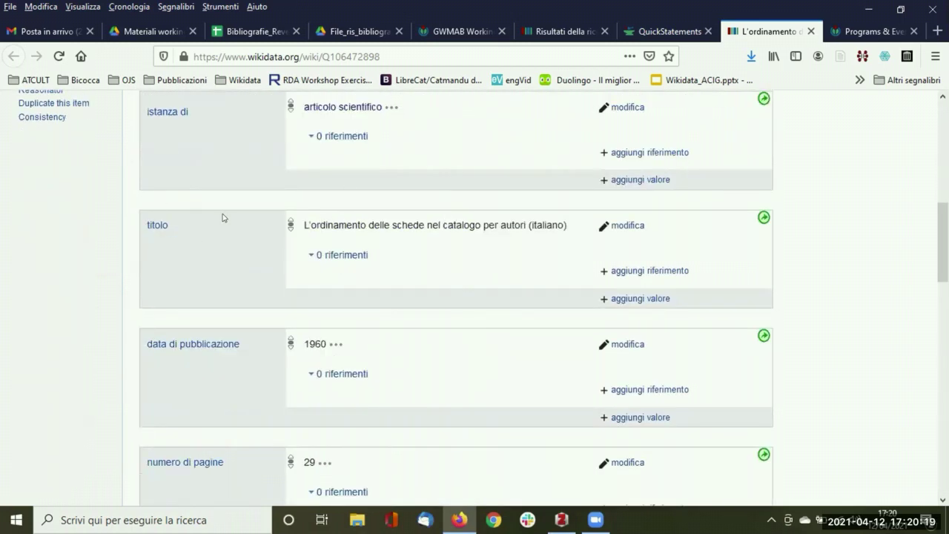
scroll(216, 226, down, 1)
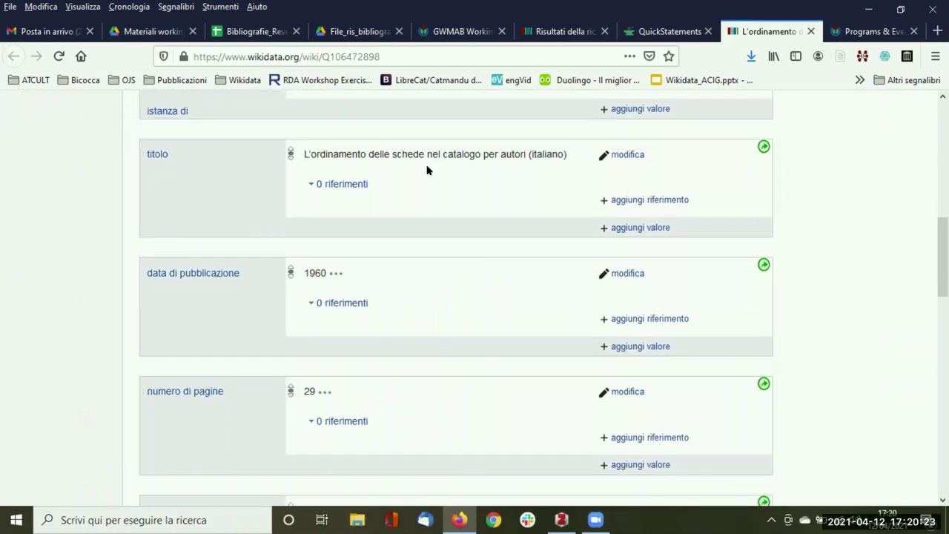
scroll(360, 189, down, 2)
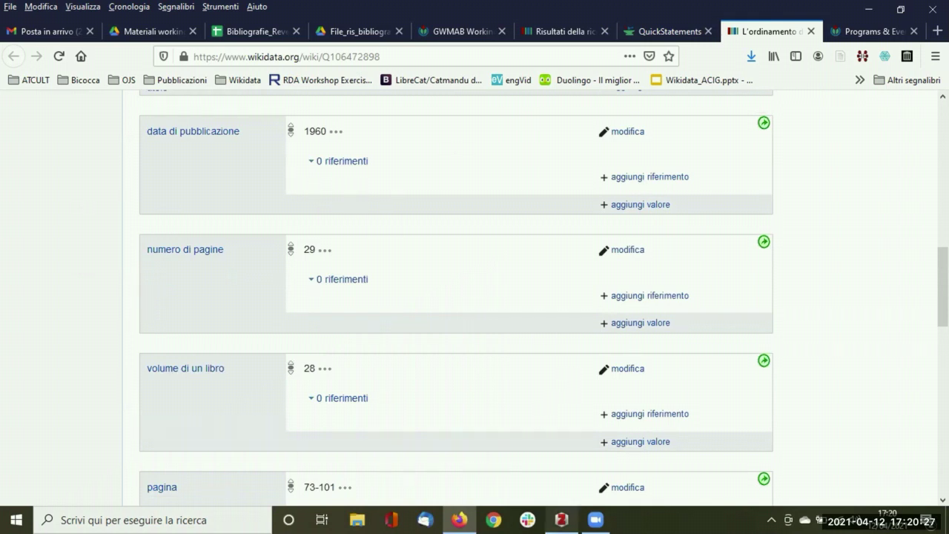
Switch to Zotero and copy the publication title "Accademie e biblioteche d'Italia" from the 1960 article's record.
click(561, 520)
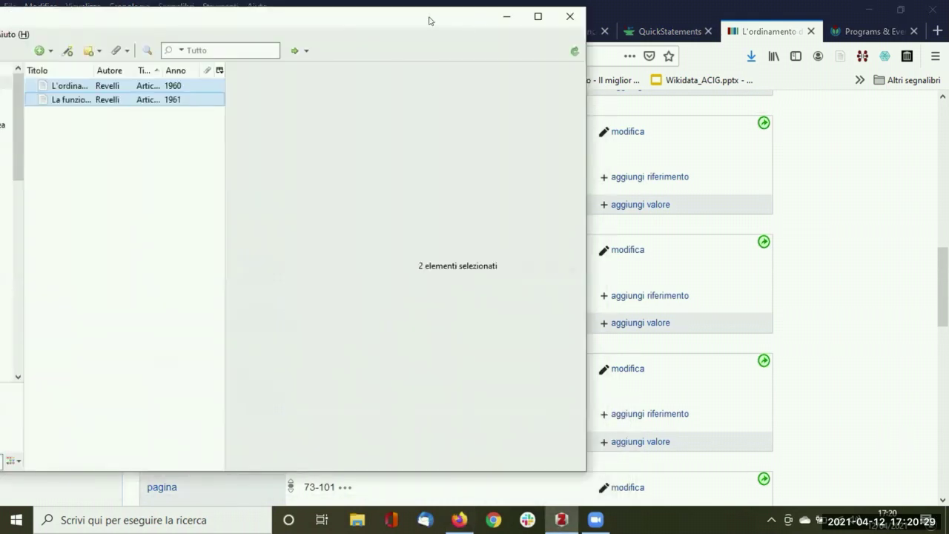
click(291, 96)
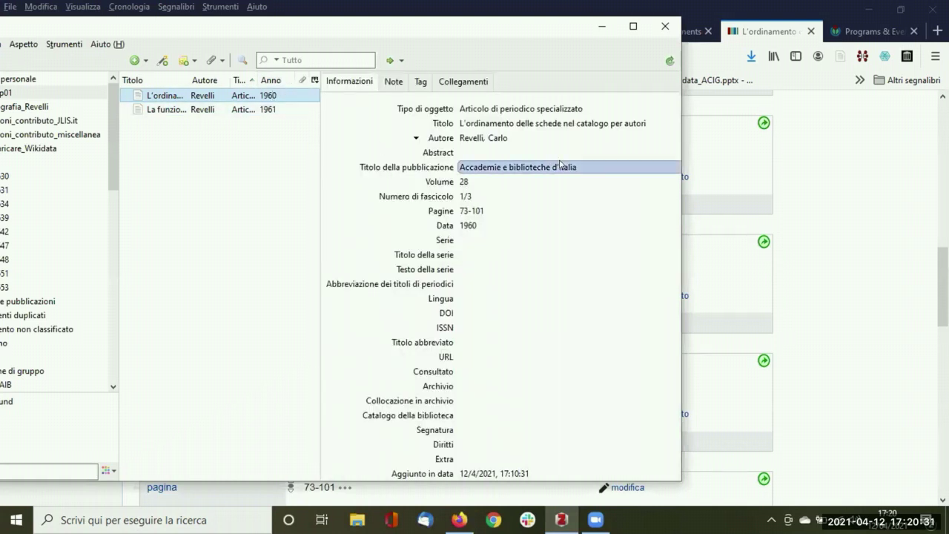
click(480, 169)
key(ctrl+c)
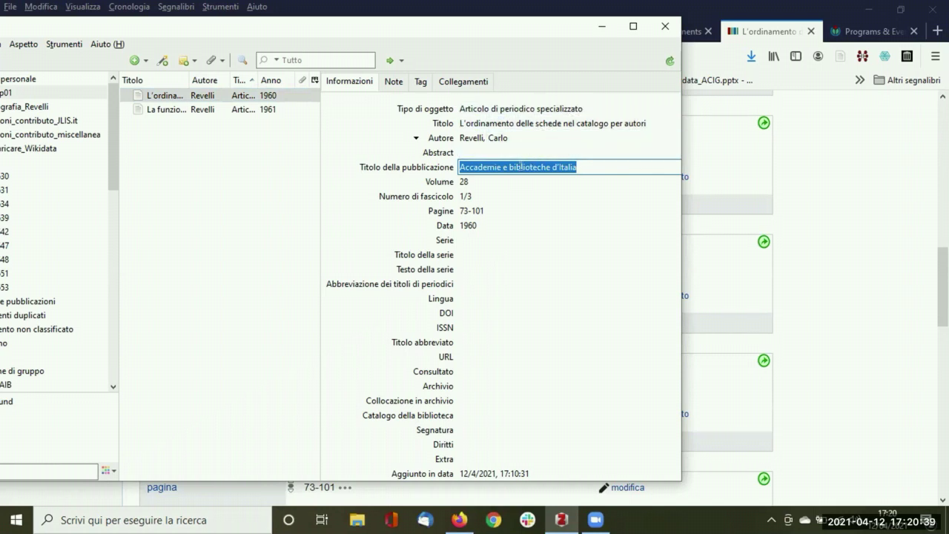
Return to the 1960 article's Wikidata item, add a "pubblicato in" statement with the journal "Accademie e biblioteche d'Italia" and publish it.
click(599, 27)
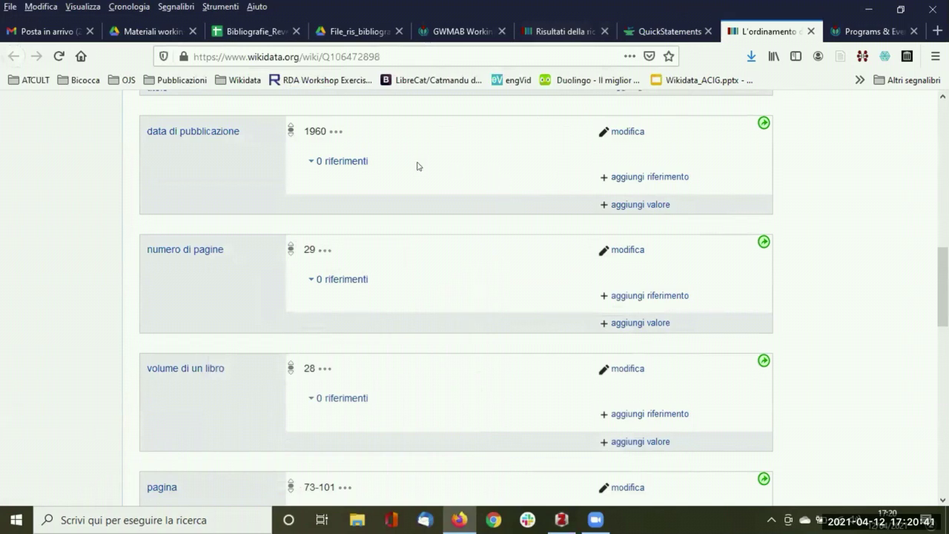
scroll(417, 166, down, 8)
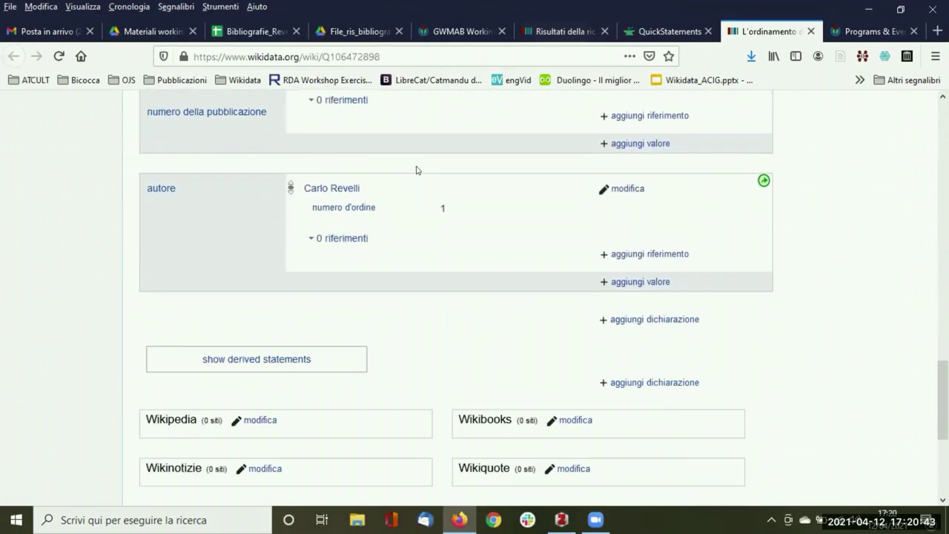
click(642, 224)
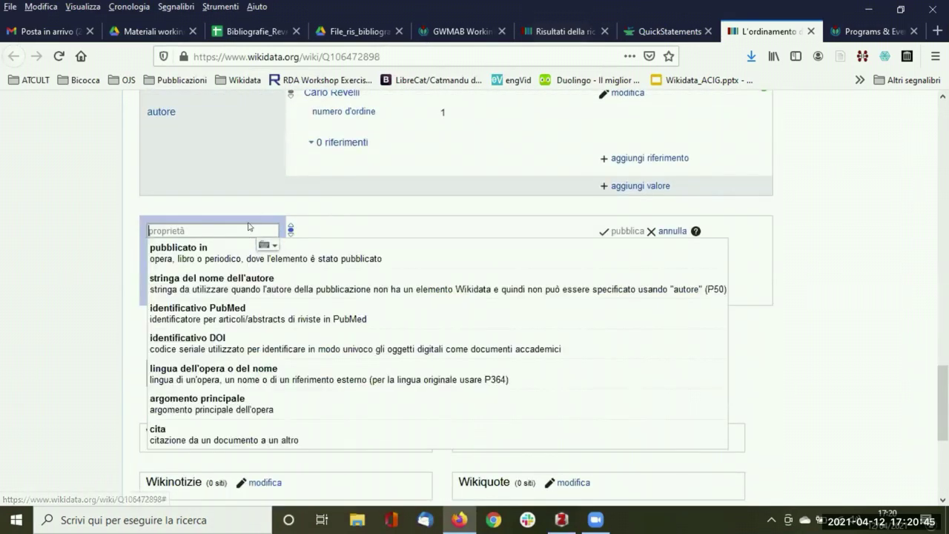
click(209, 250)
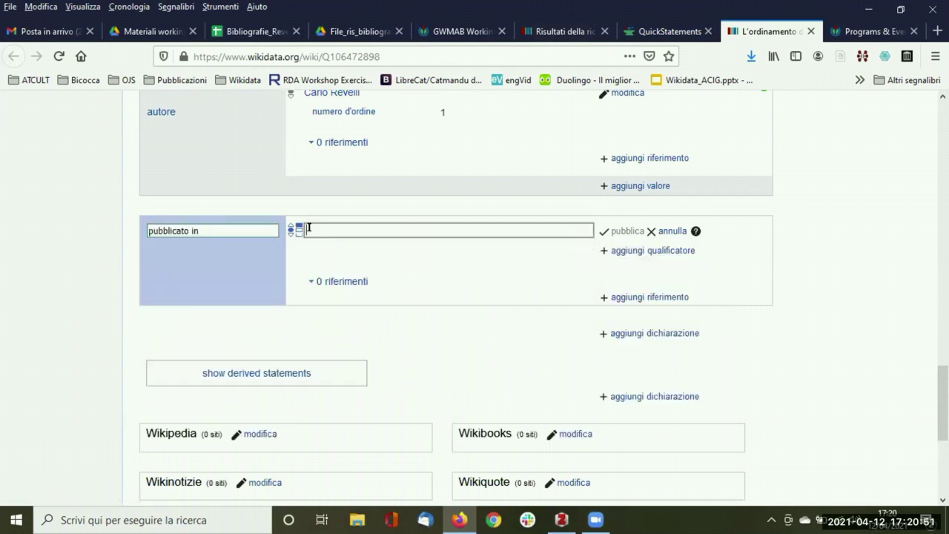
key(ctrl+v)
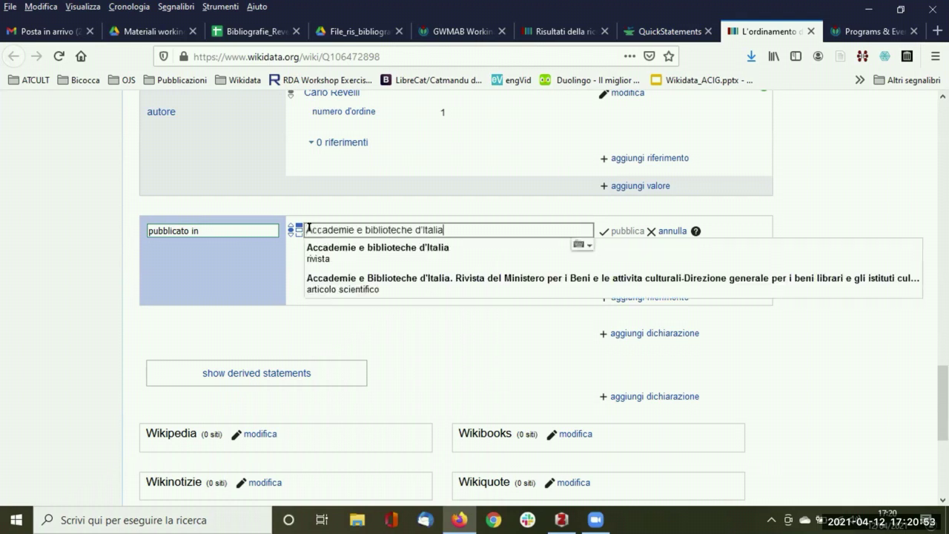
click(415, 254)
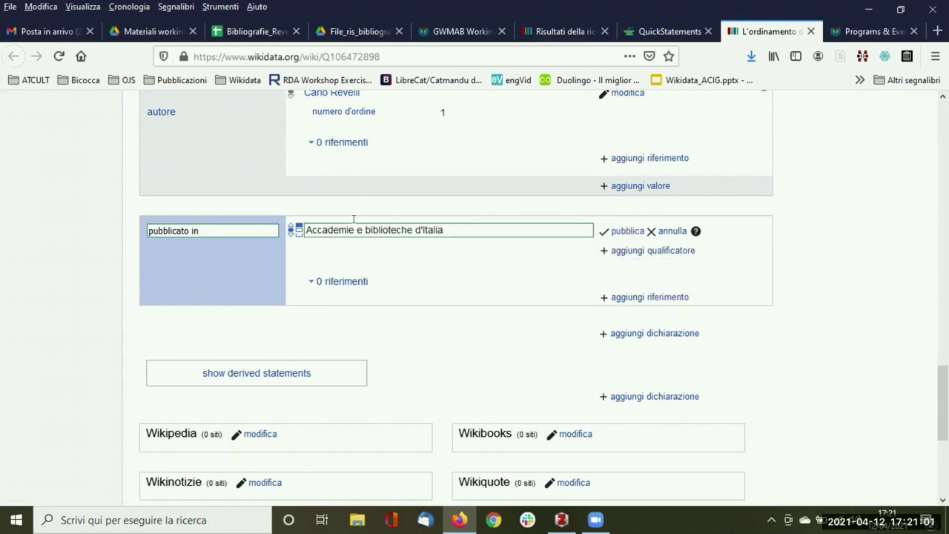
scroll(341, 250, up, 4)
scroll(341, 244, down, 4)
click(617, 231)
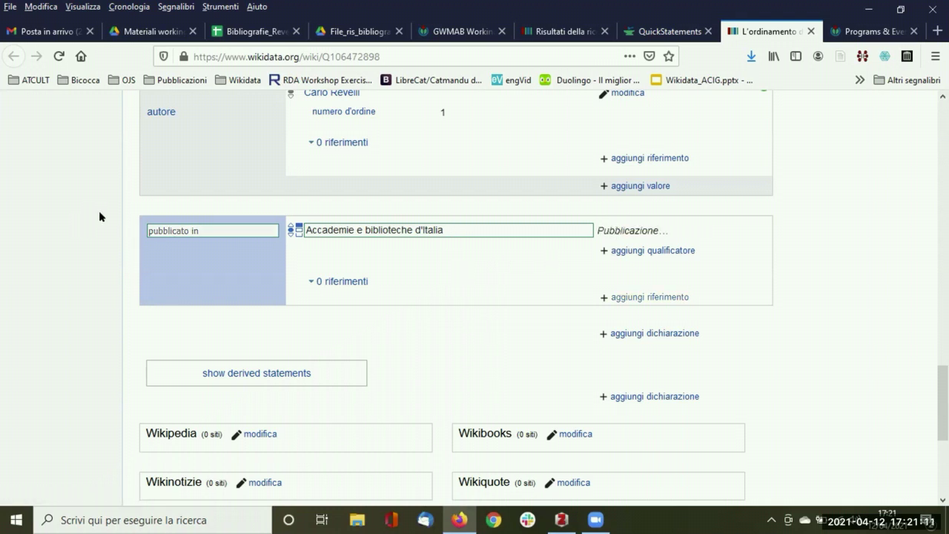
Review the completed 1960 article item, from its labels and descriptions through the author and "pubblicato in" statements.
scroll(84, 233, up, 1)
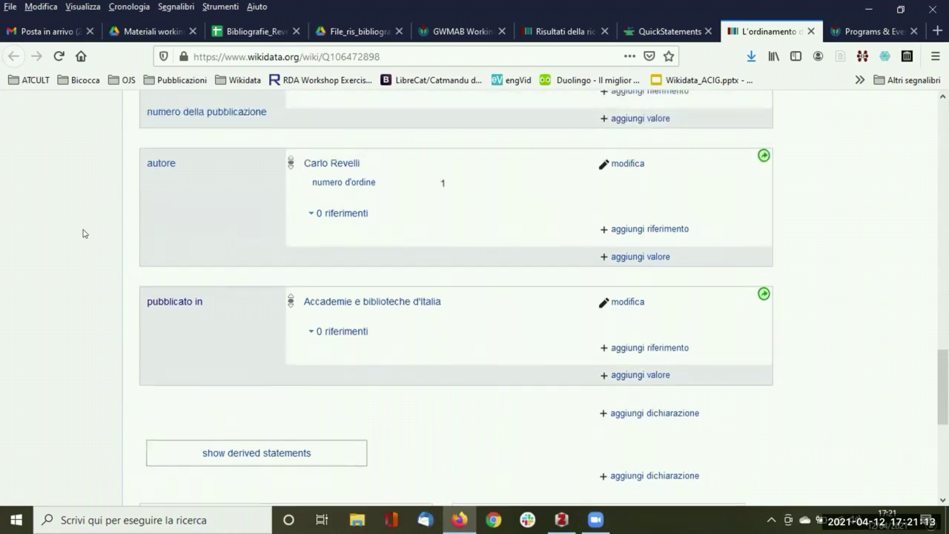
scroll(314, 259, up, 6)
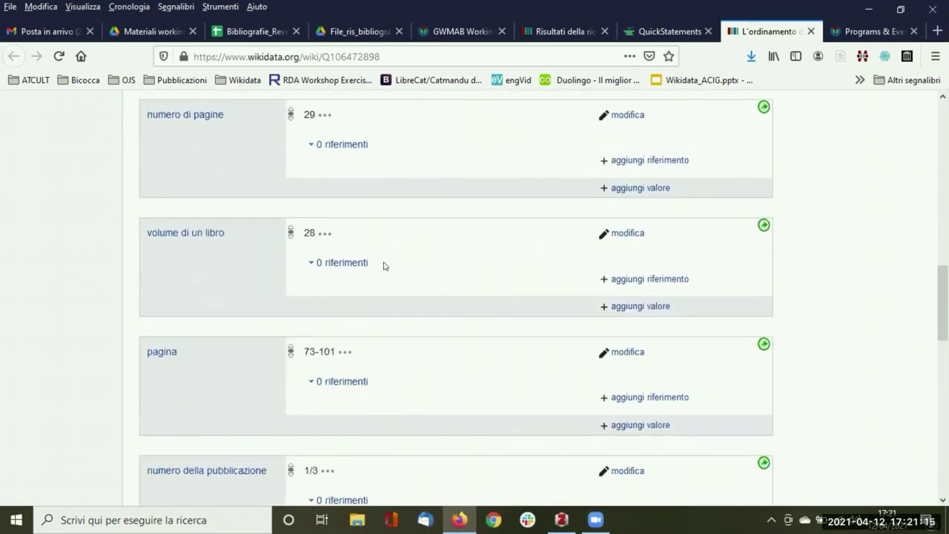
scroll(384, 266, up, 6)
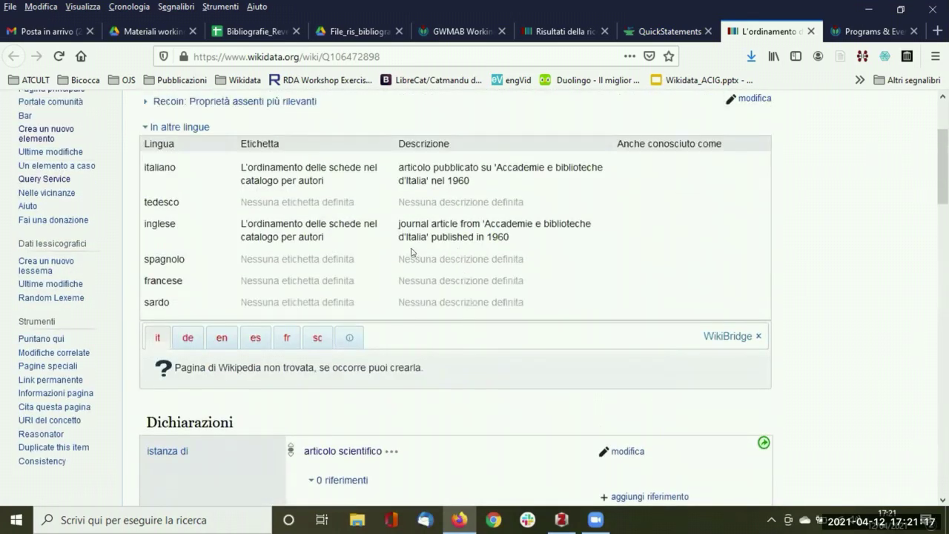
scroll(427, 245, down, 3)
scroll(435, 197, down, 9)
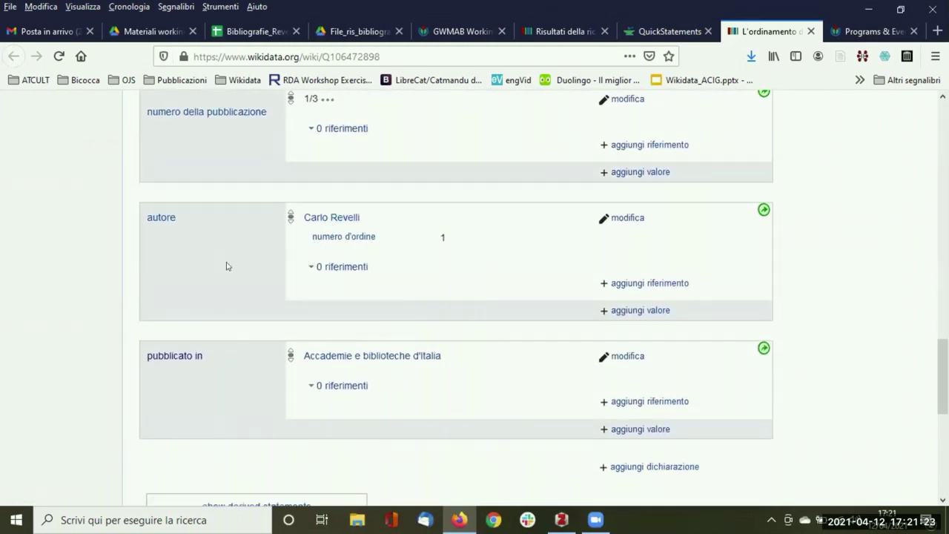
scroll(238, 271, down, 1)
scroll(237, 276, up, 15)
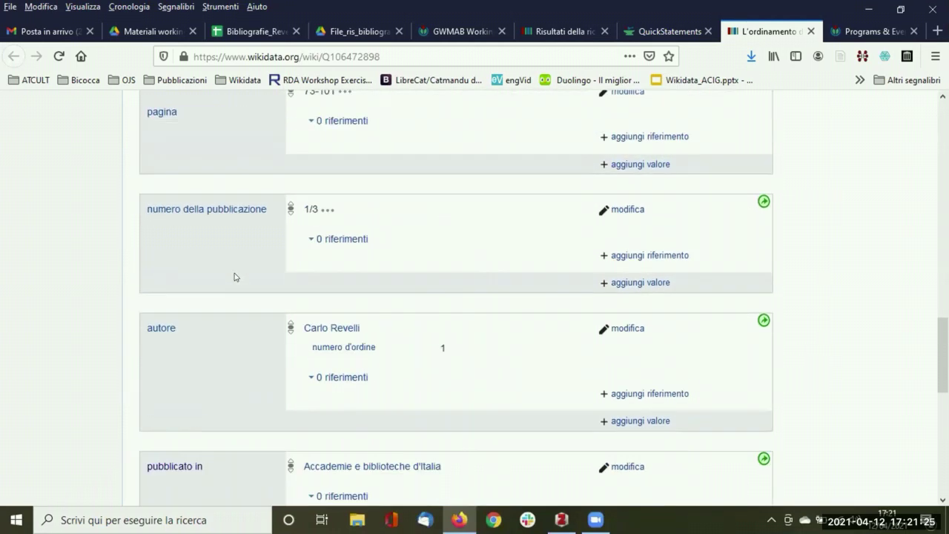
Open the Wikidata item for "La funzione statistica del registro d'ingresso" from the QuickStatements batch in a new browser tab.
click(669, 31)
scroll(218, 263, down, 1)
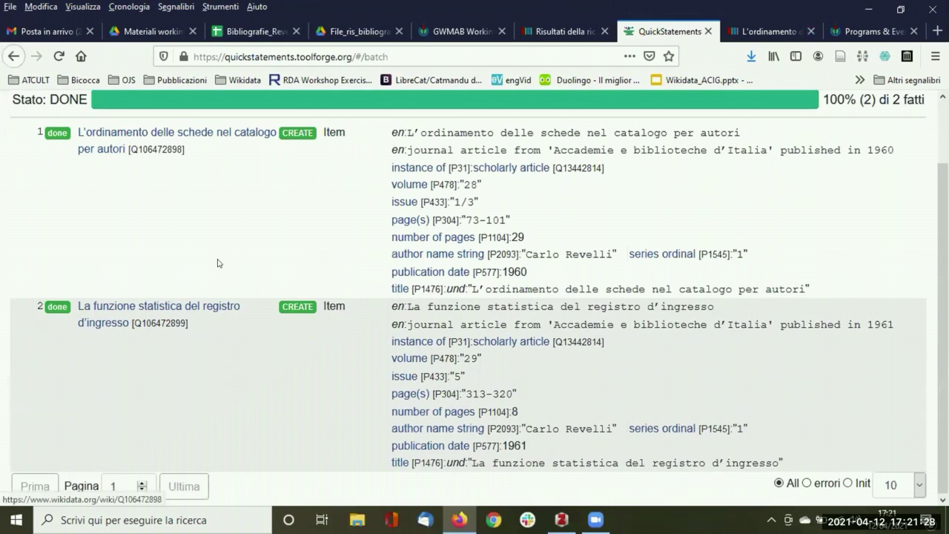
right_click(154, 310)
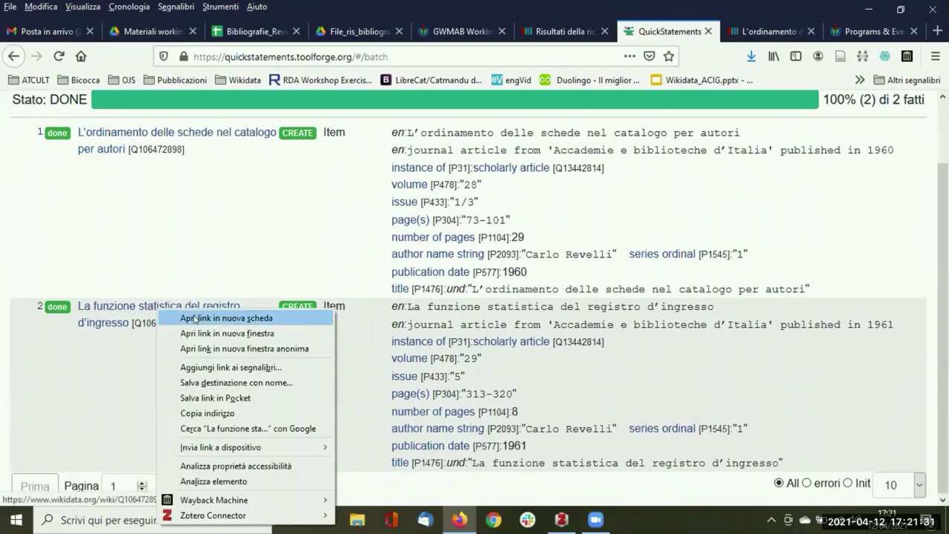
click(194, 318)
click(690, 31)
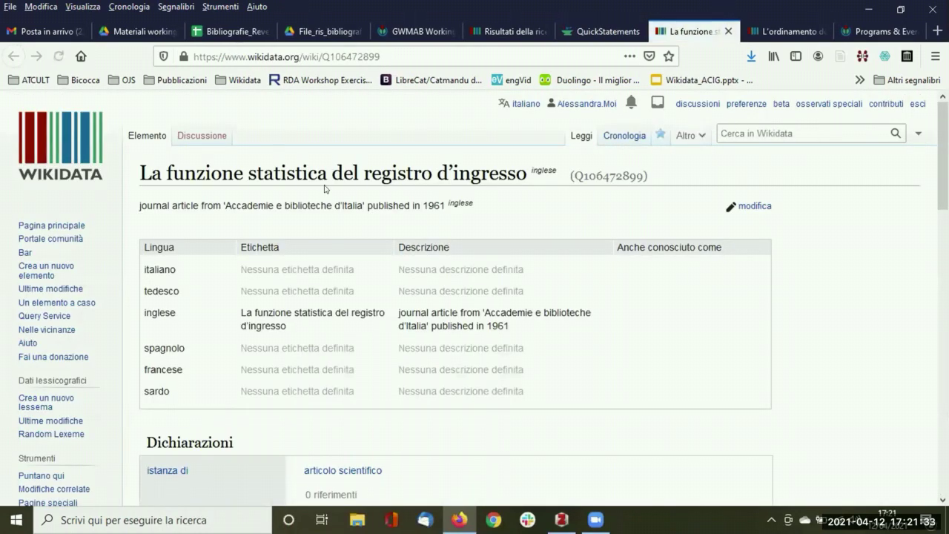
Examine the 1961 article item's labels, descriptions and statements, including title, author name string, publication date, page count, volume and pages.
scroll(256, 198, down, 3)
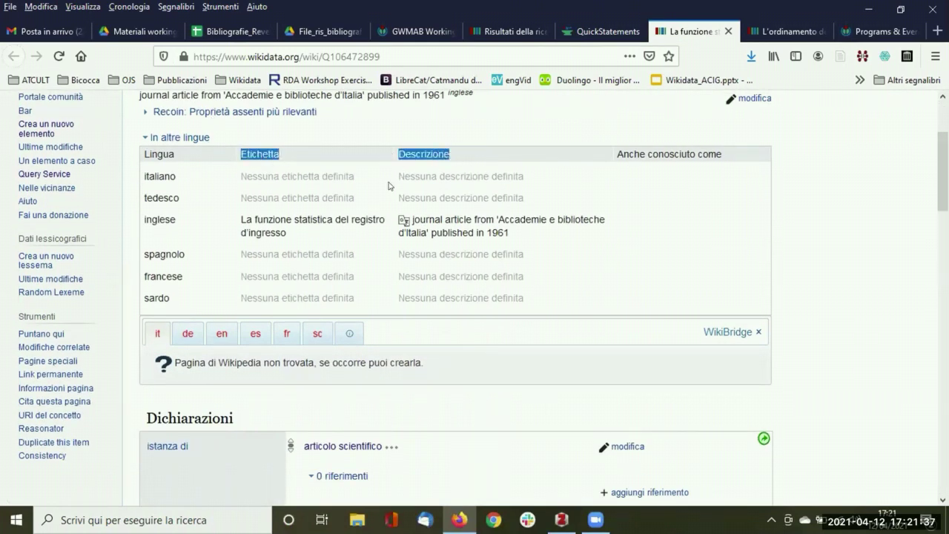
scroll(341, 164, down, 9)
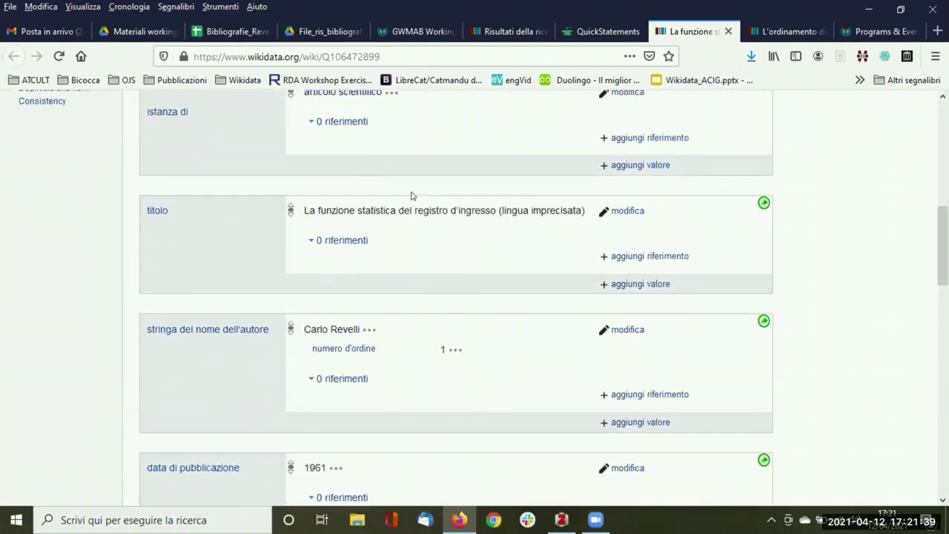
scroll(354, 207, down, 4)
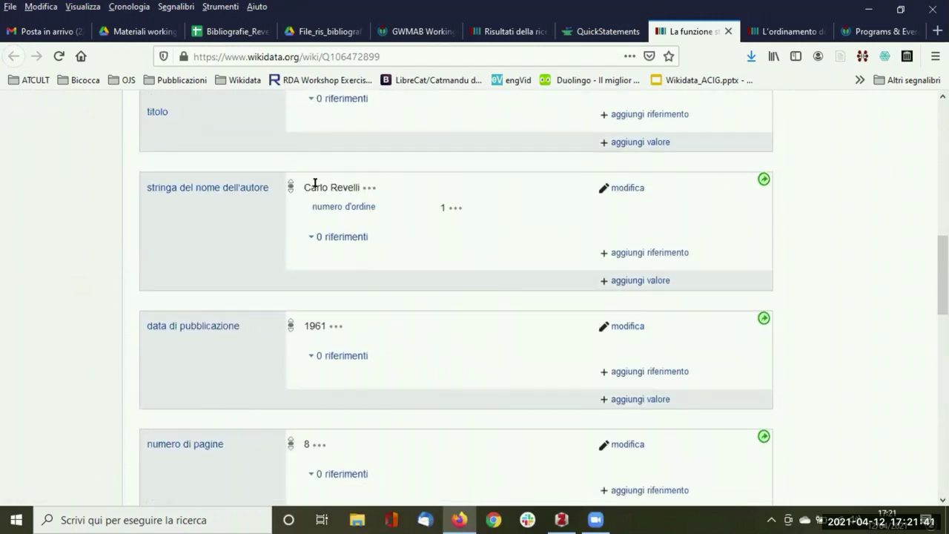
scroll(268, 198, down, 8)
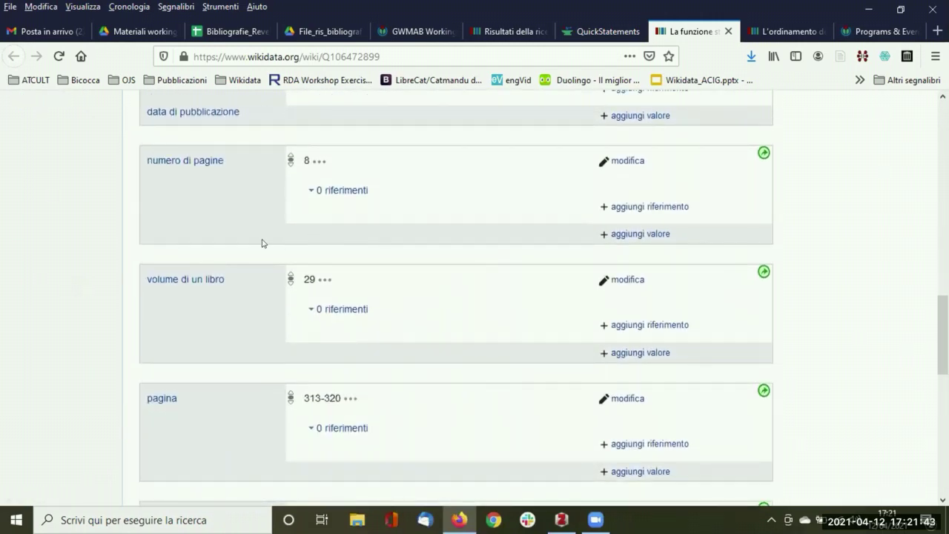
scroll(275, 243, down, 6)
scroll(290, 243, up, 20)
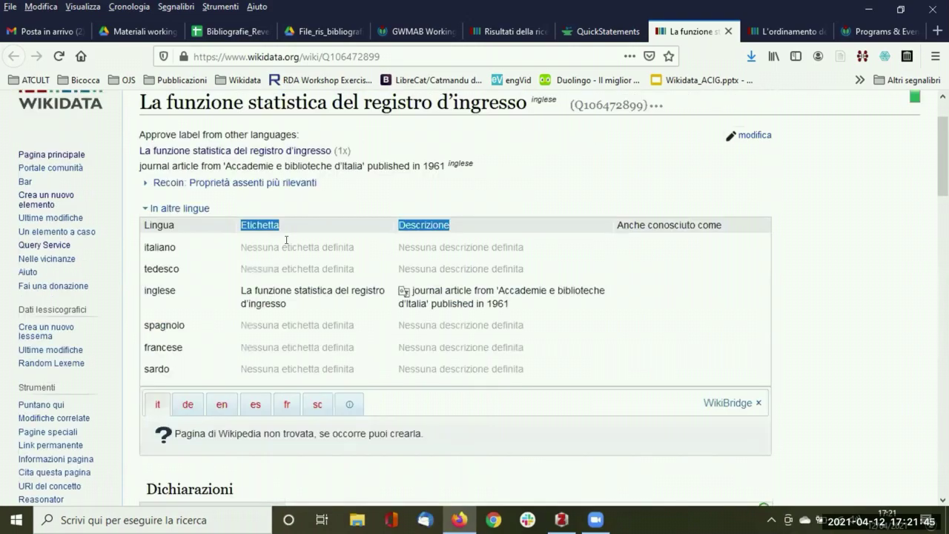